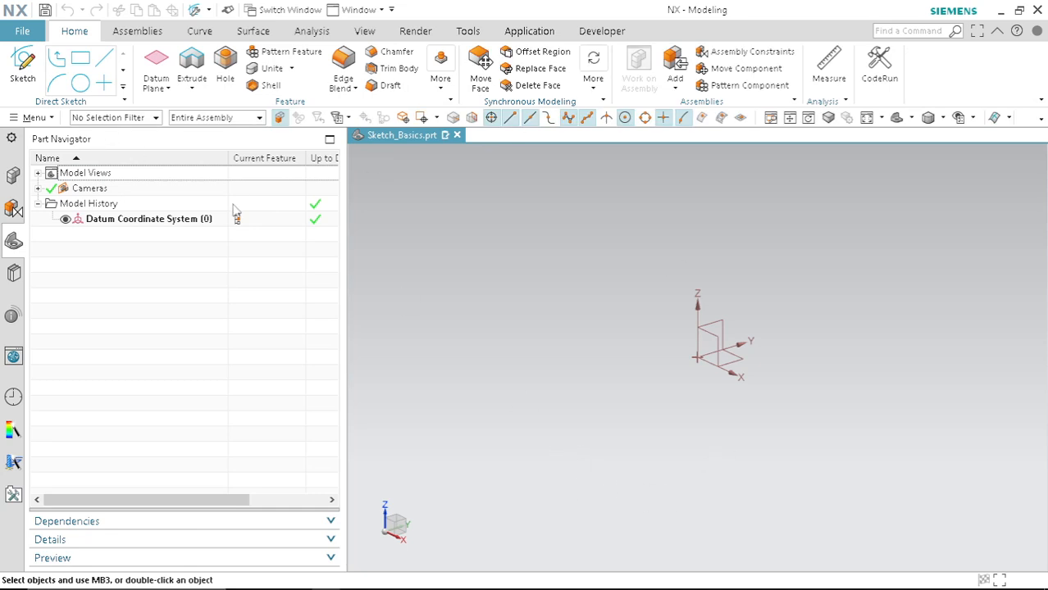
Identify the datum coordinate system from its history entry and widen the Part Navigator to fit the Up to Date column.
scroll(788, 373, "up", 3)
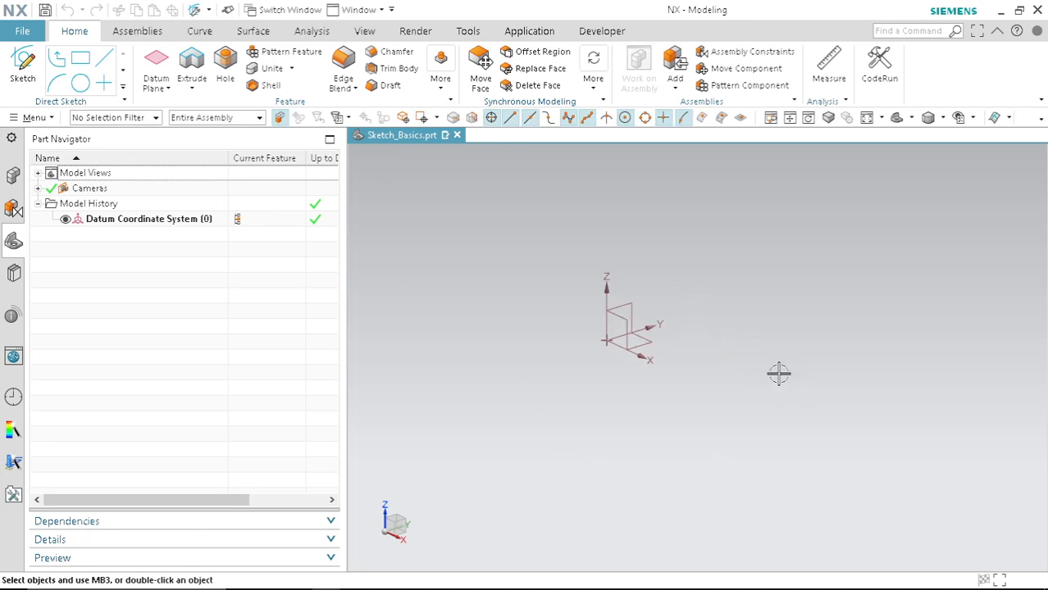
left_click(164, 221)
left_click_drag(346, 247, 375, 247)
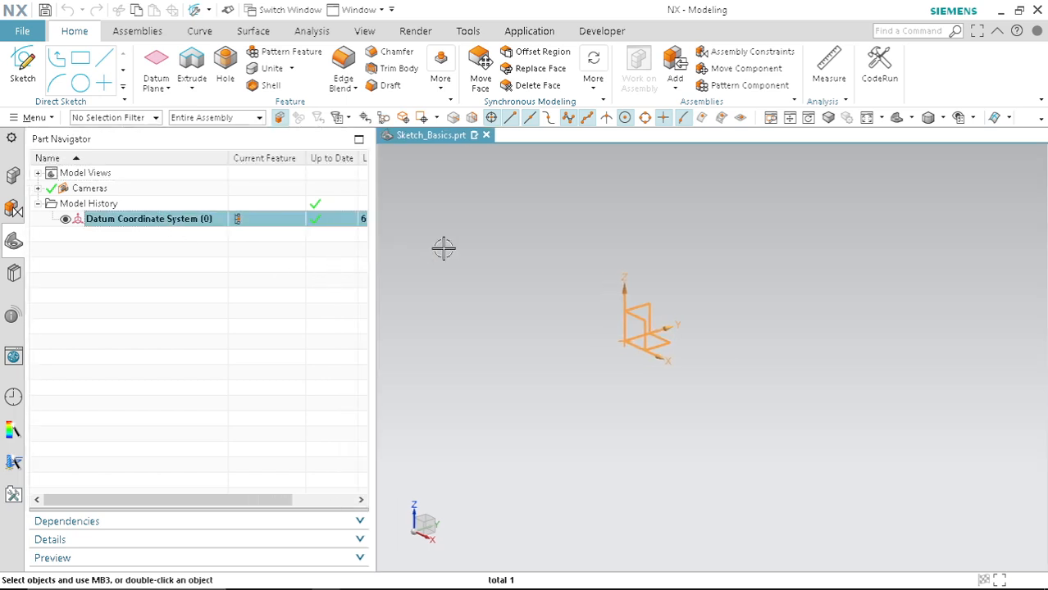
left_click(443, 248)
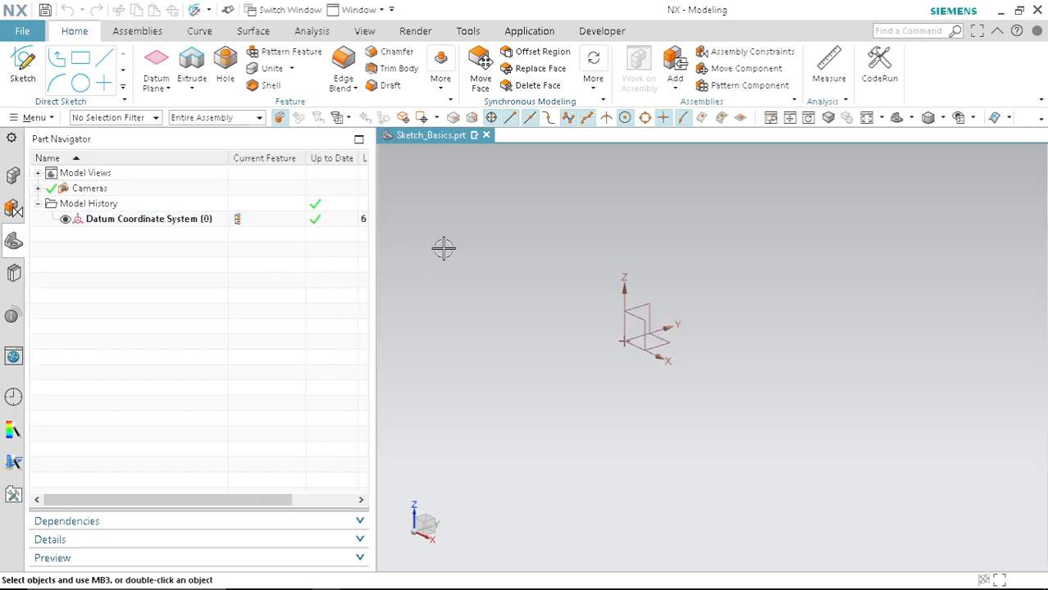
Create three datum planes coincident with the XZ, YZ and XY planes of the datum coordinate system, each at 0 mm offset.
left_click(155, 69)
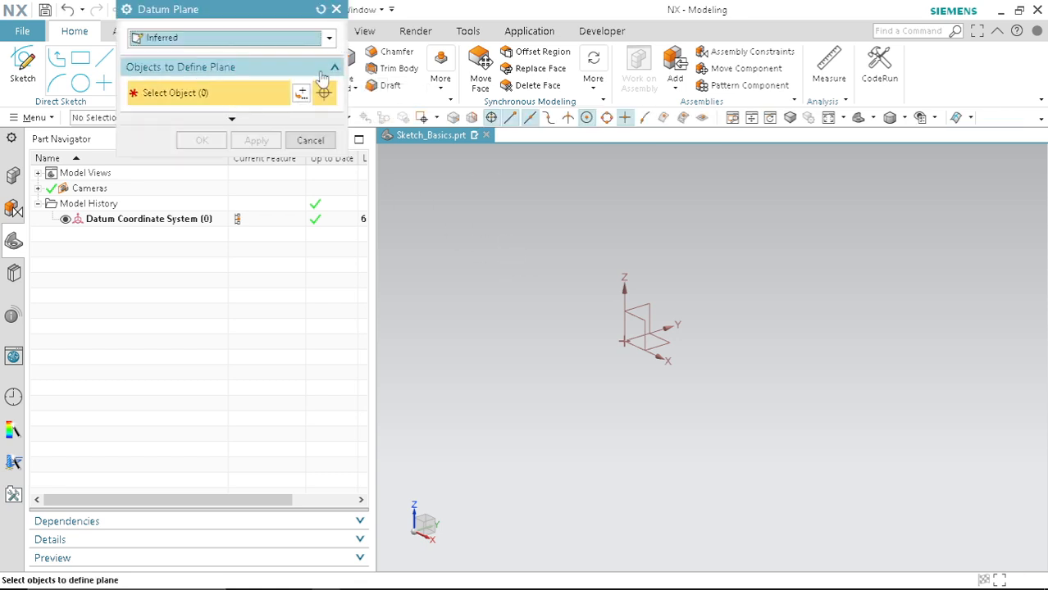
left_click_drag(241, 11, 504, 154)
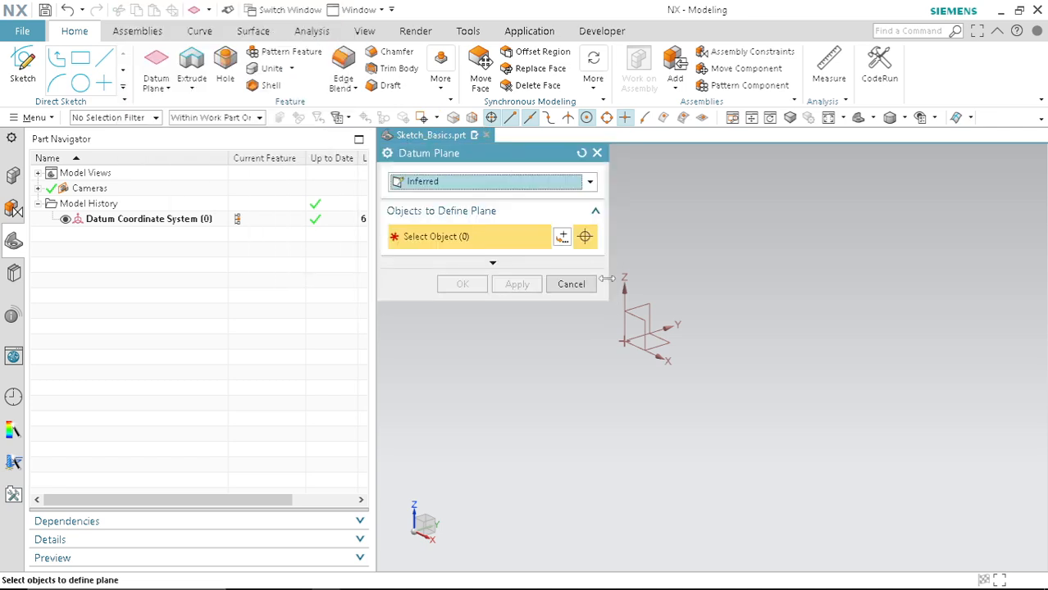
left_click(637, 332)
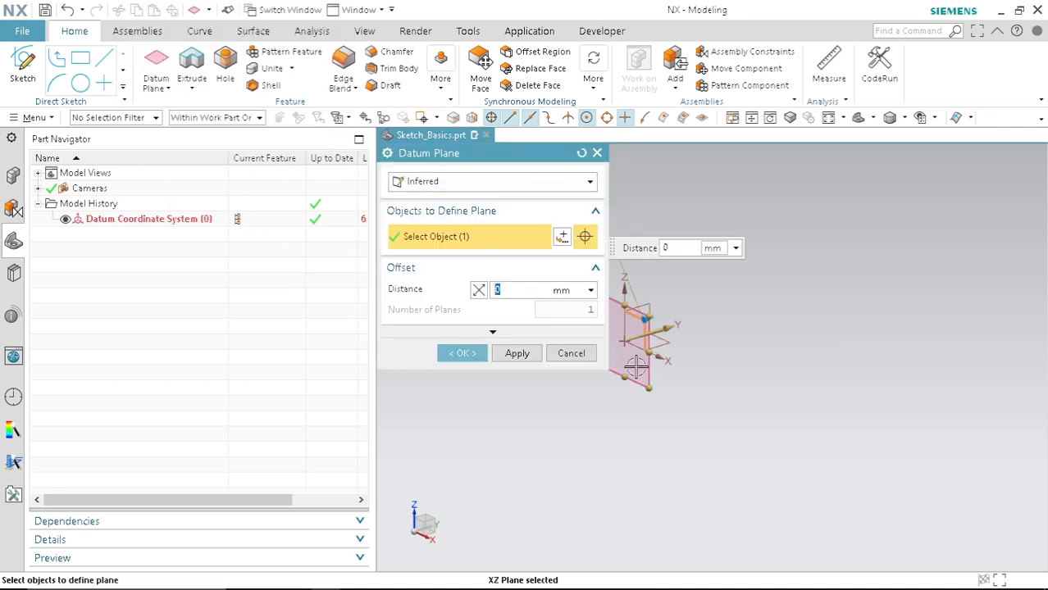
left_click(523, 356)
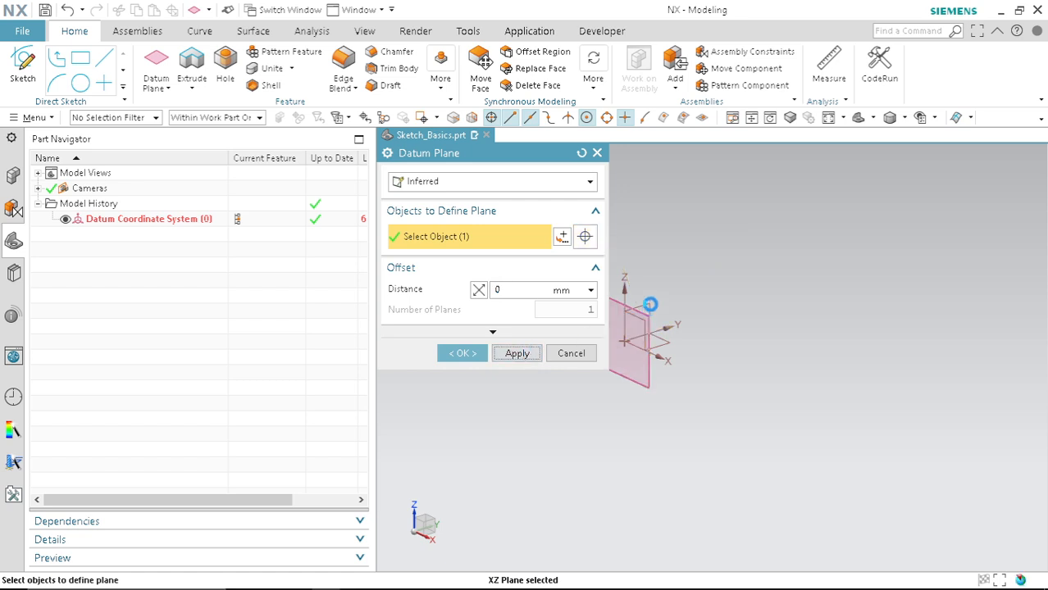
left_click(646, 305)
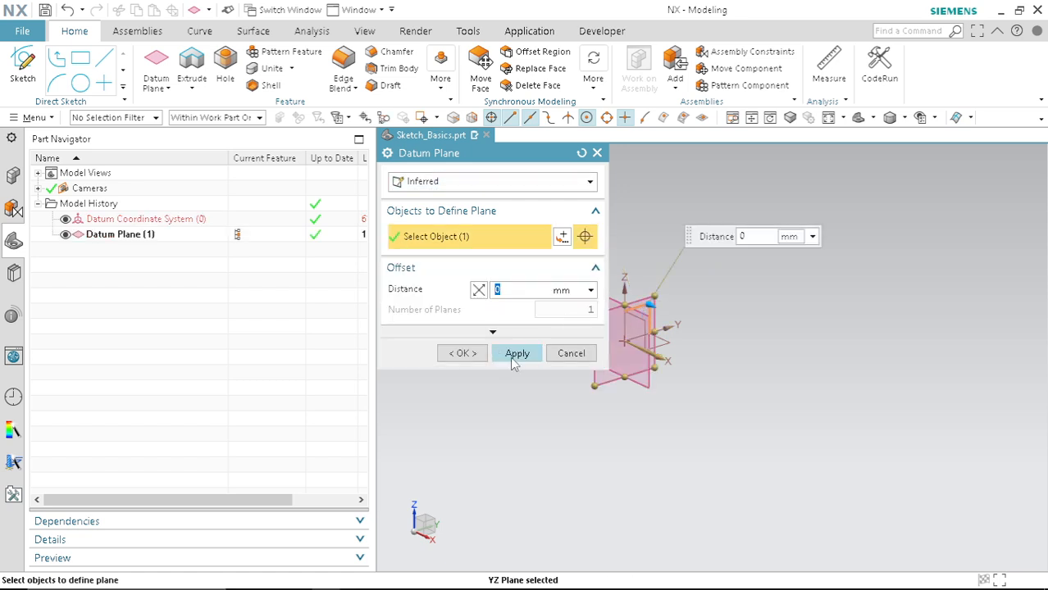
left_click(515, 358)
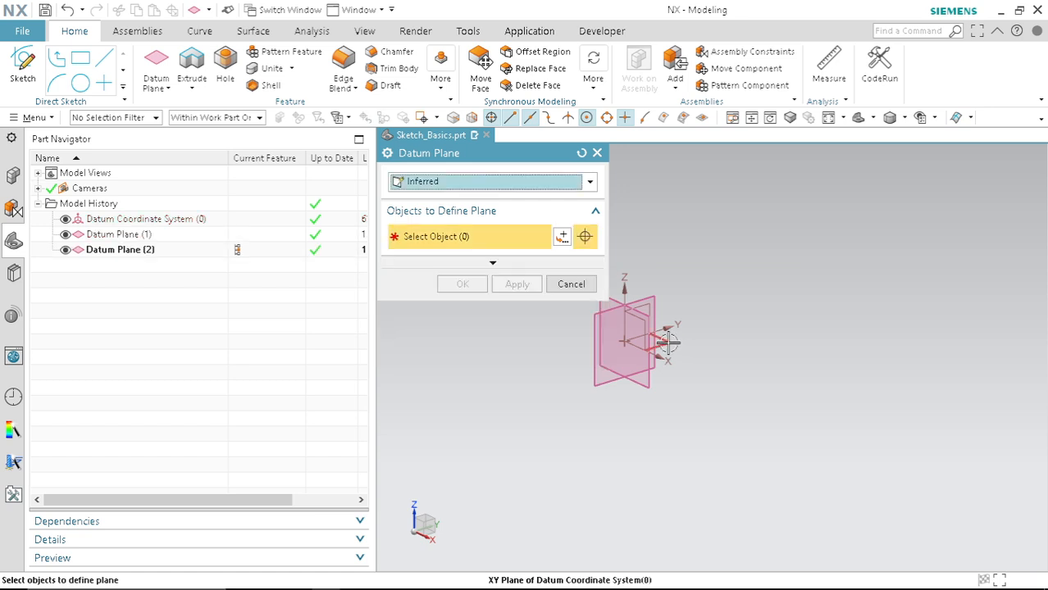
left_click(655, 343)
left_click(461, 353)
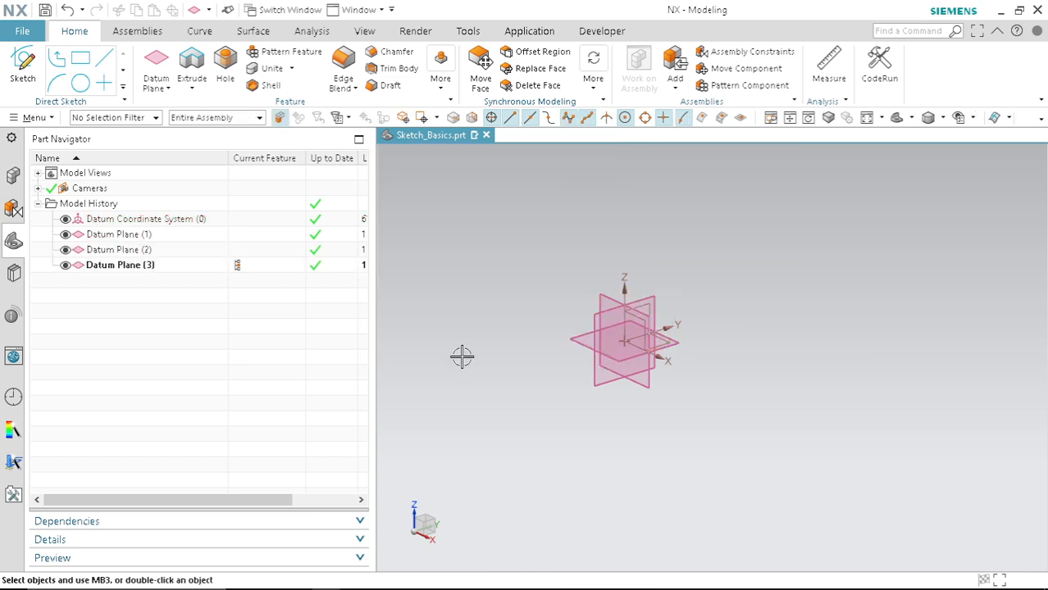
Create a direct sketch on the inferred XY plane with horizontal reference.
left_click(23, 66)
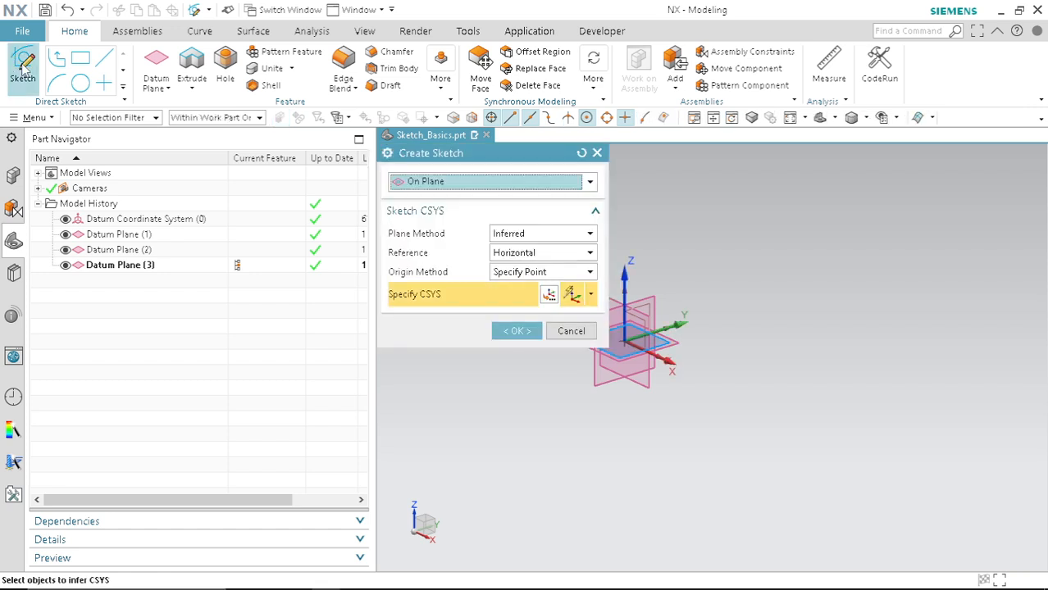
left_click(521, 338)
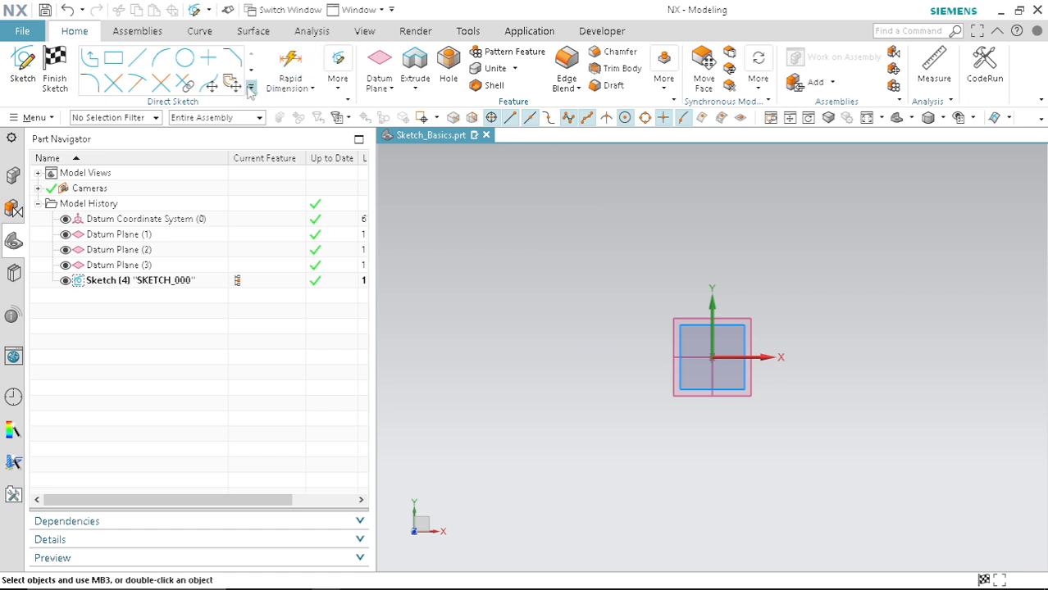
left_click(251, 88)
Draw a closed seven-line profile around the origin, with a 50 mm horizontal upper line and further lines about 38, 34, 36, 62 and 34 mm.
left_click(88, 75)
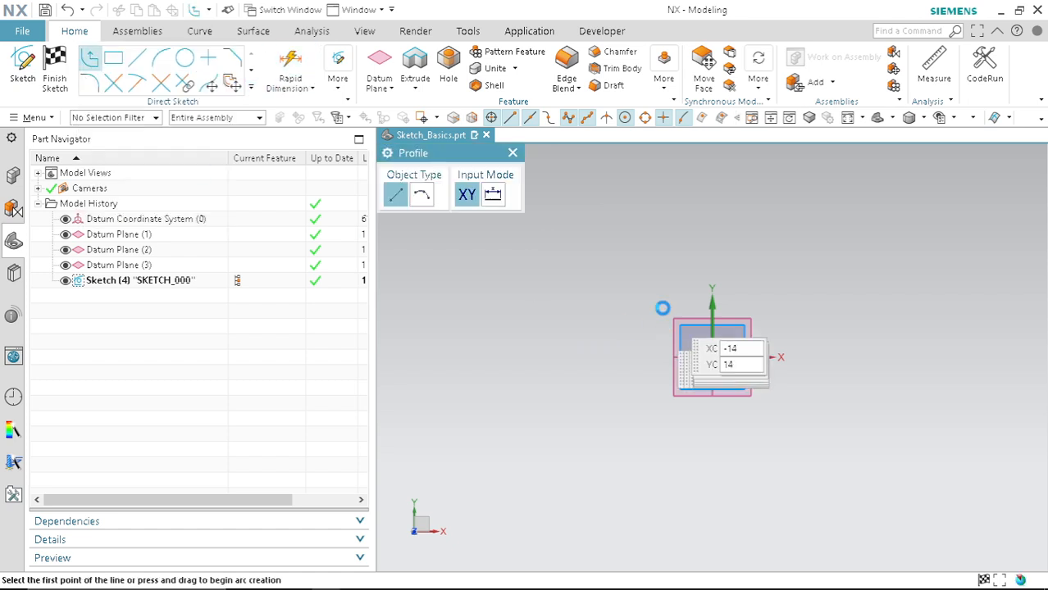
left_click(625, 246)
type("50")
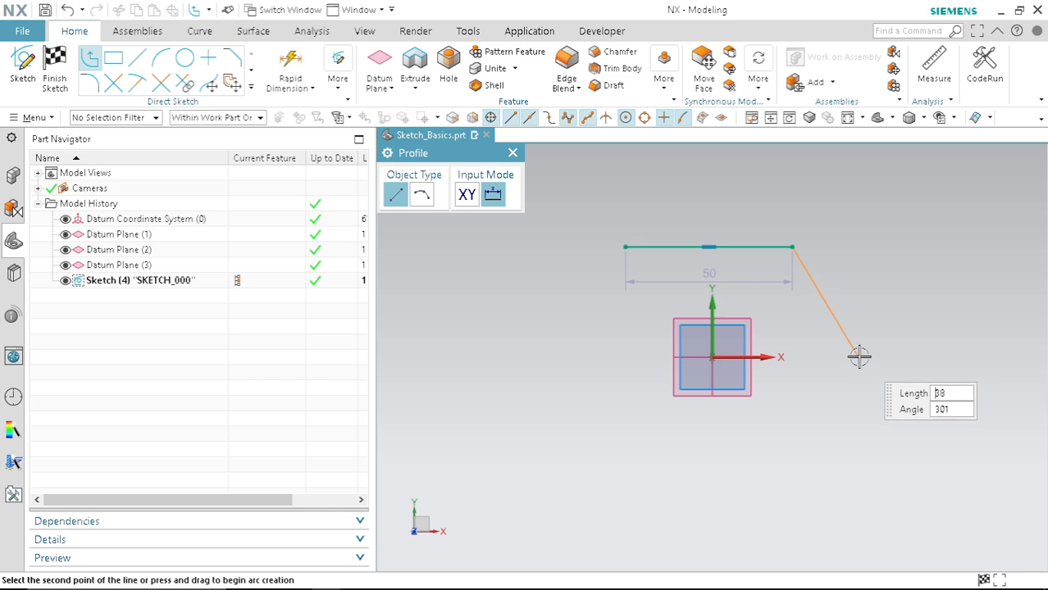
left_click(857, 357)
left_click(867, 470)
left_click(747, 480)
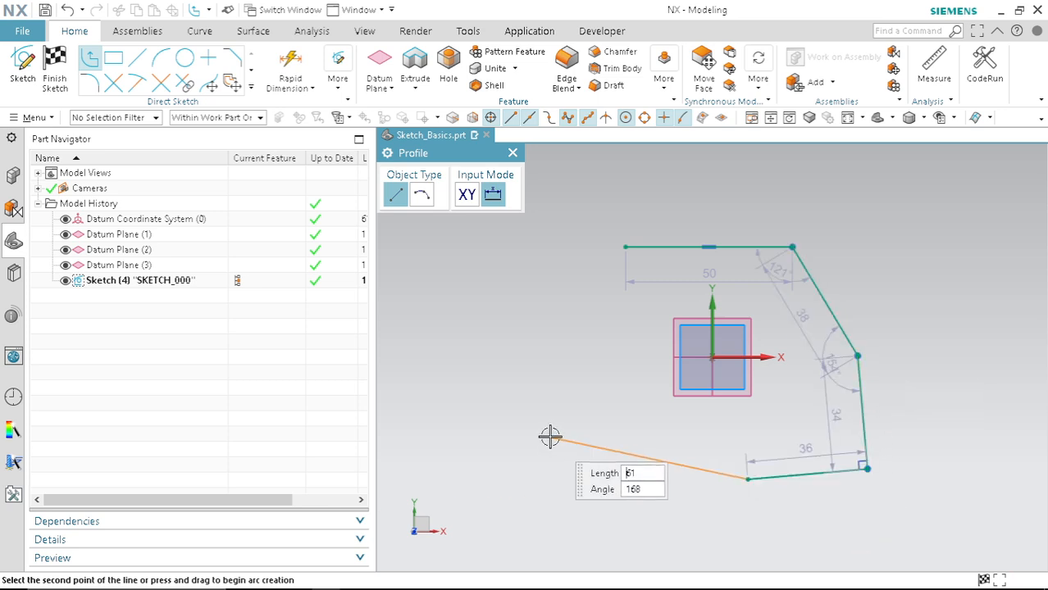
left_click(545, 436)
left_click(528, 325)
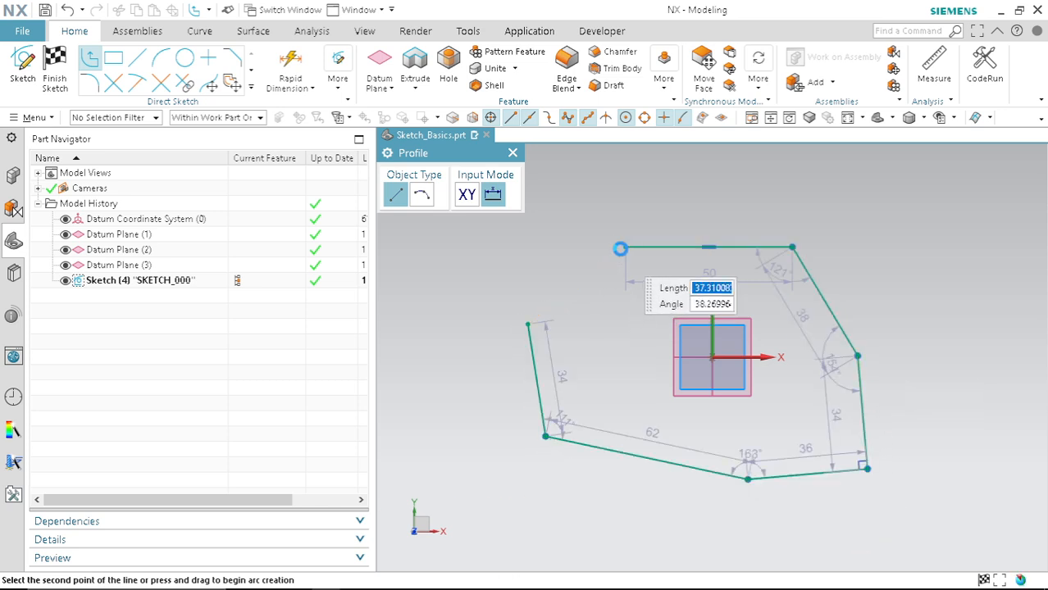
left_click(621, 247)
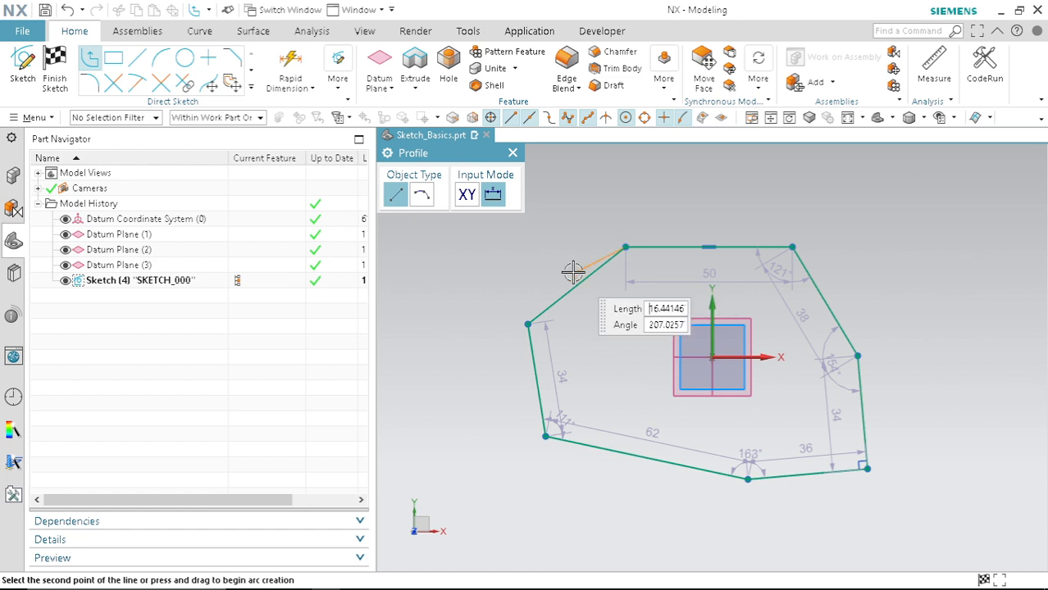
left_click(512, 153)
Draw two circles inside the profile: about 15 mm diameter on the origin's negative X side and about 14.6 mm centred at (20, -18).
scroll(650, 236, "up", 3)
scroll(656, 246, "down", 4)
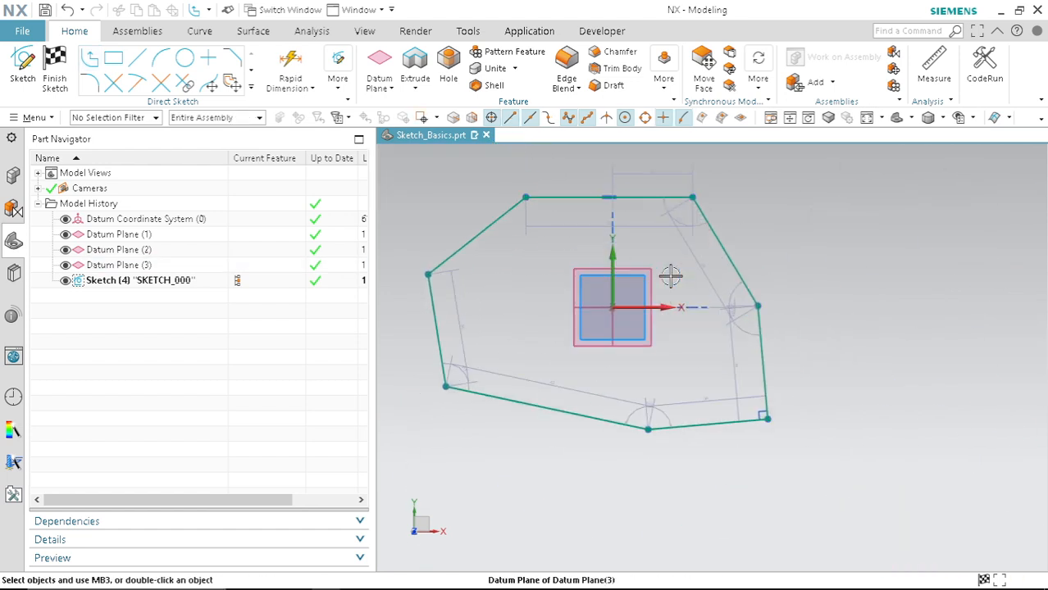
left_click(184, 57)
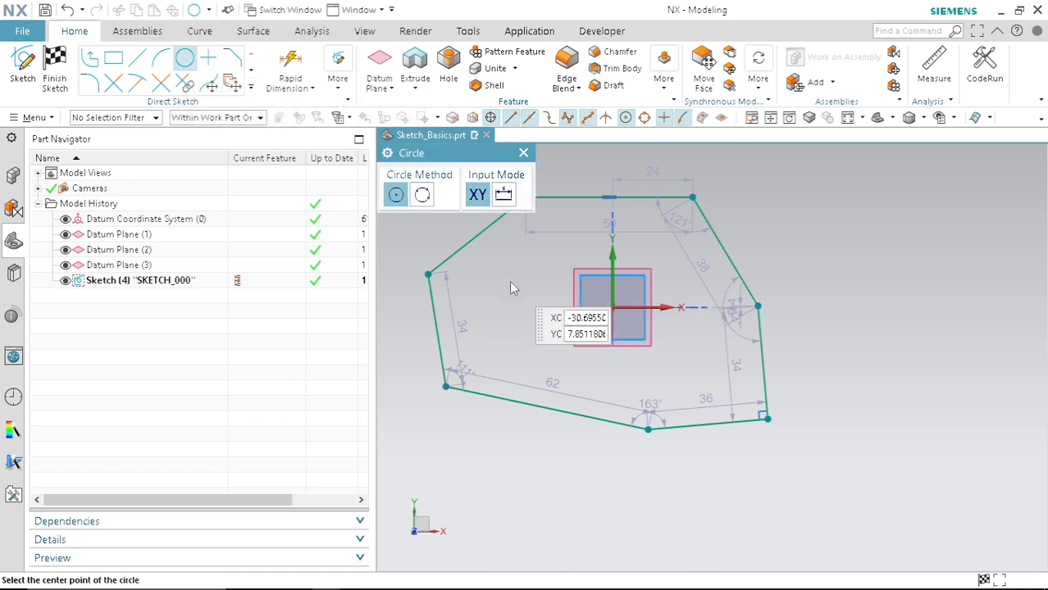
left_click(502, 284)
left_click(523, 279)
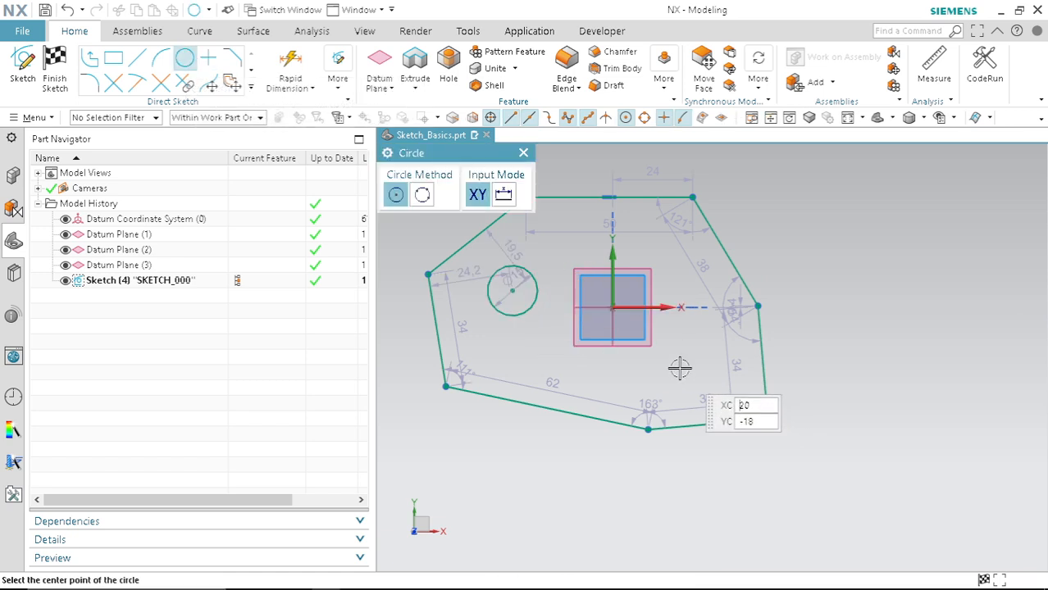
left_click(678, 360)
key("Return")
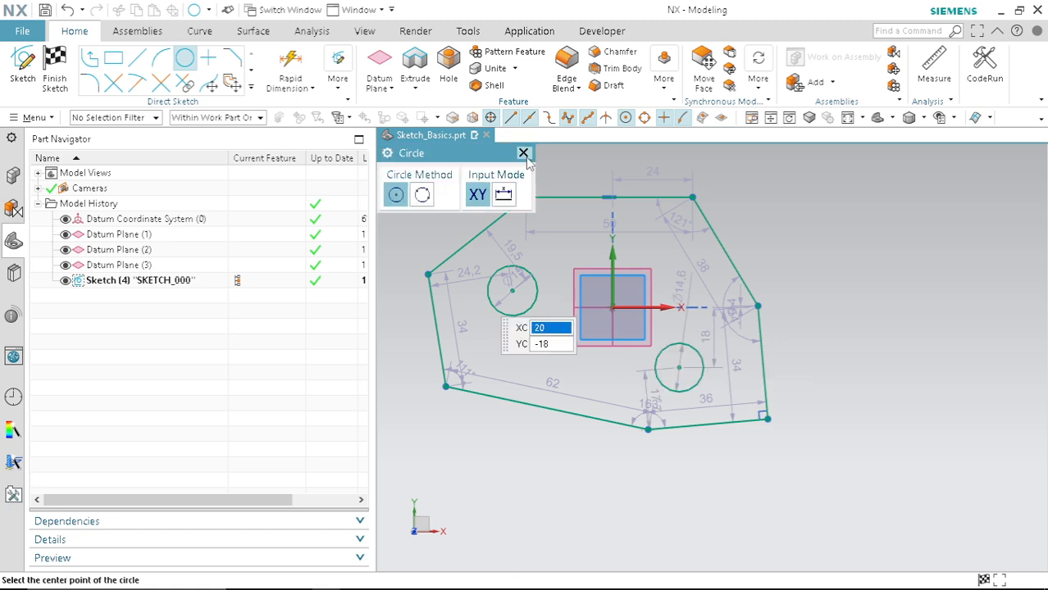
left_click(525, 156)
Examine the automatic dimensions on the profile lines, corner angles and both circles.
scroll(574, 318, "down", 4)
scroll(555, 317, "up", 5)
scroll(564, 255, "down", 4)
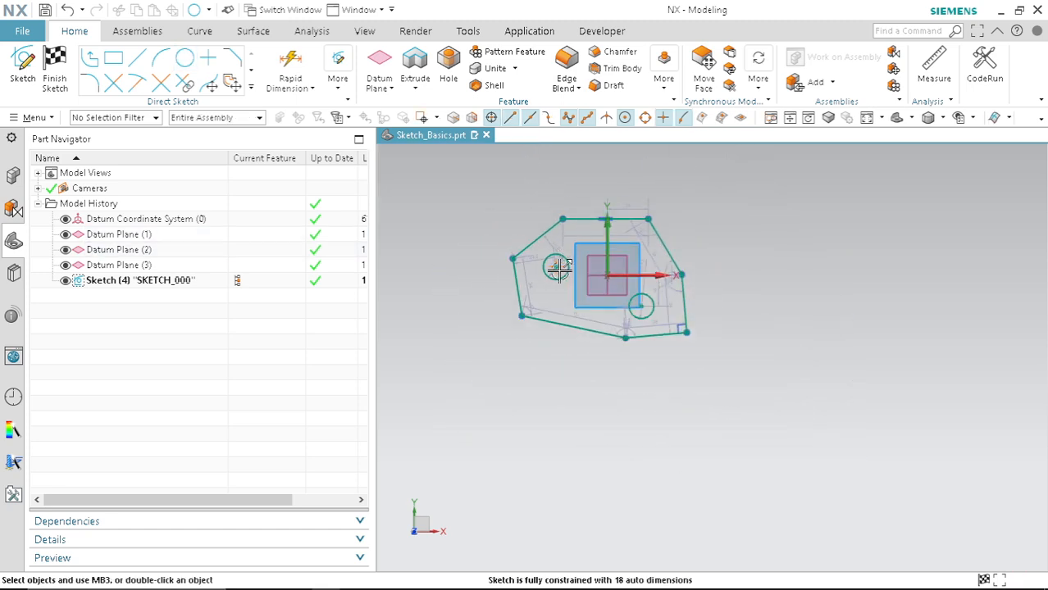
scroll(541, 246, "up", 6)
scroll(561, 247, "down", 5)
scroll(765, 279, "up", 3)
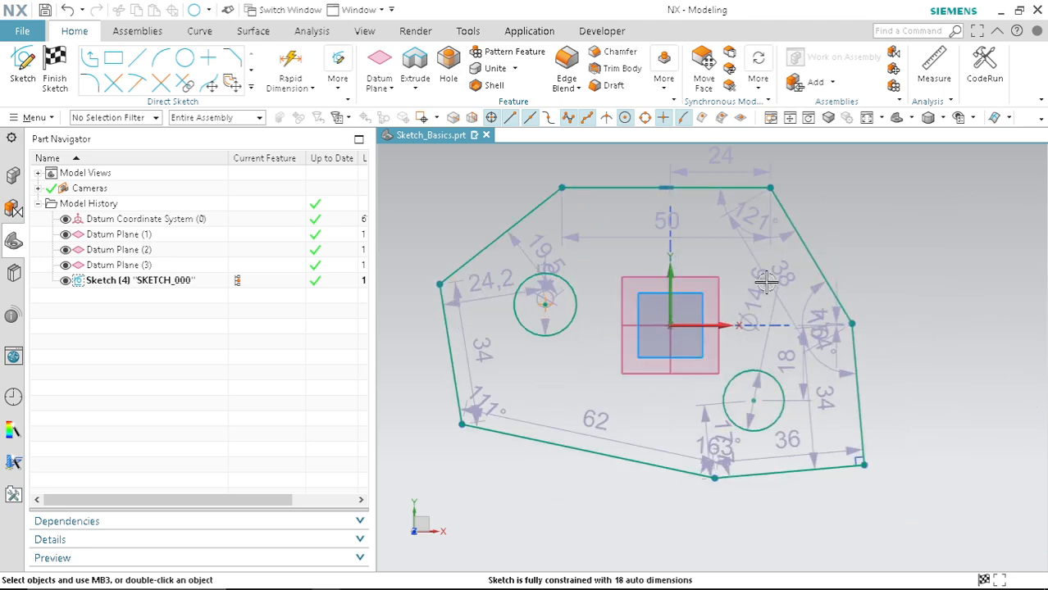
scroll(663, 263, "up", 4)
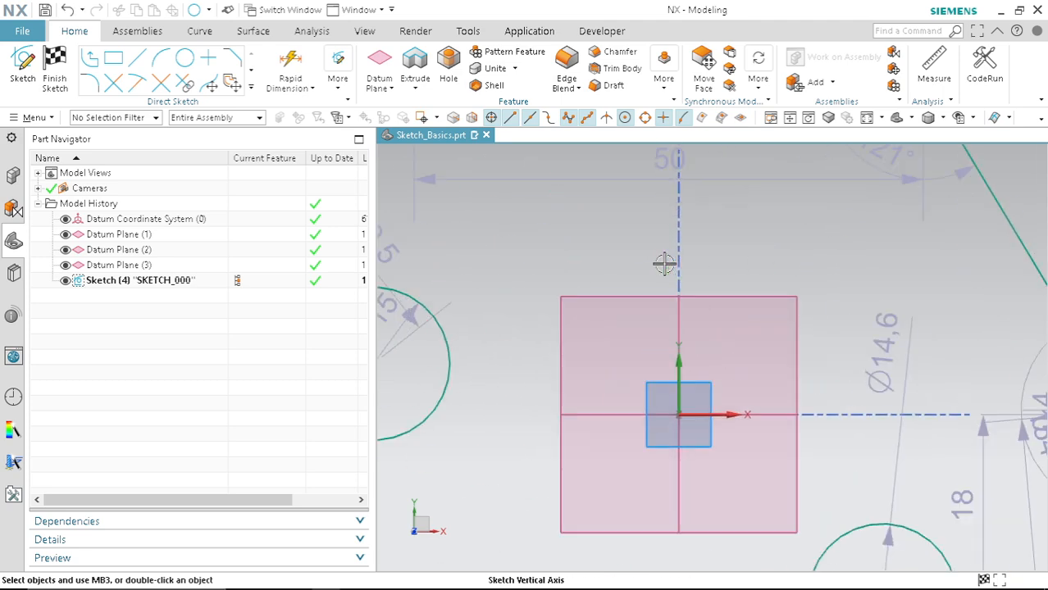
scroll(663, 263, "down", 5)
scroll(679, 238, "up", 6)
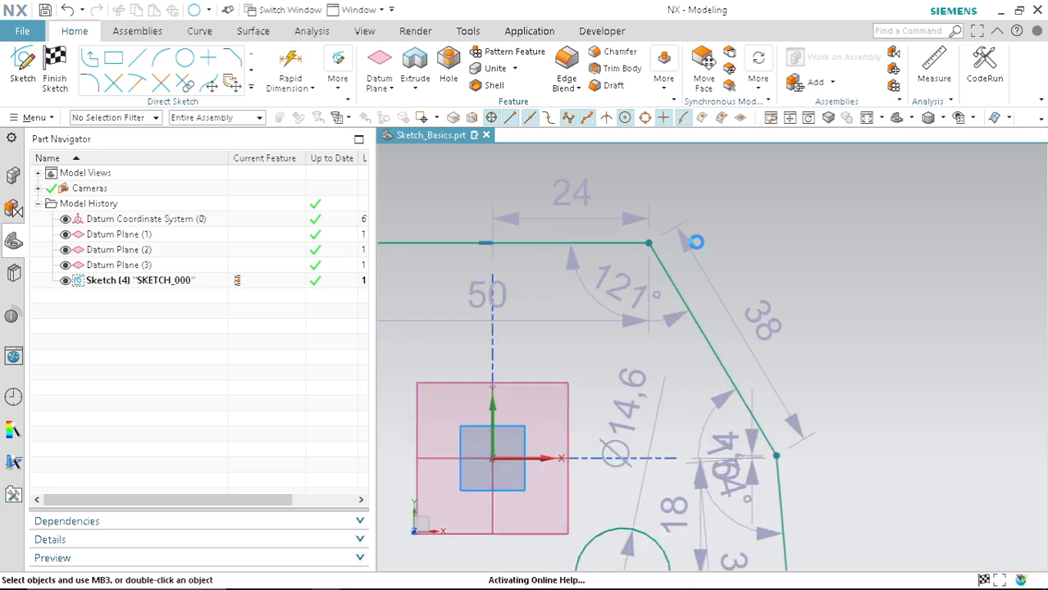
scroll(762, 244, "down", 5)
scroll(740, 277, "up", 4)
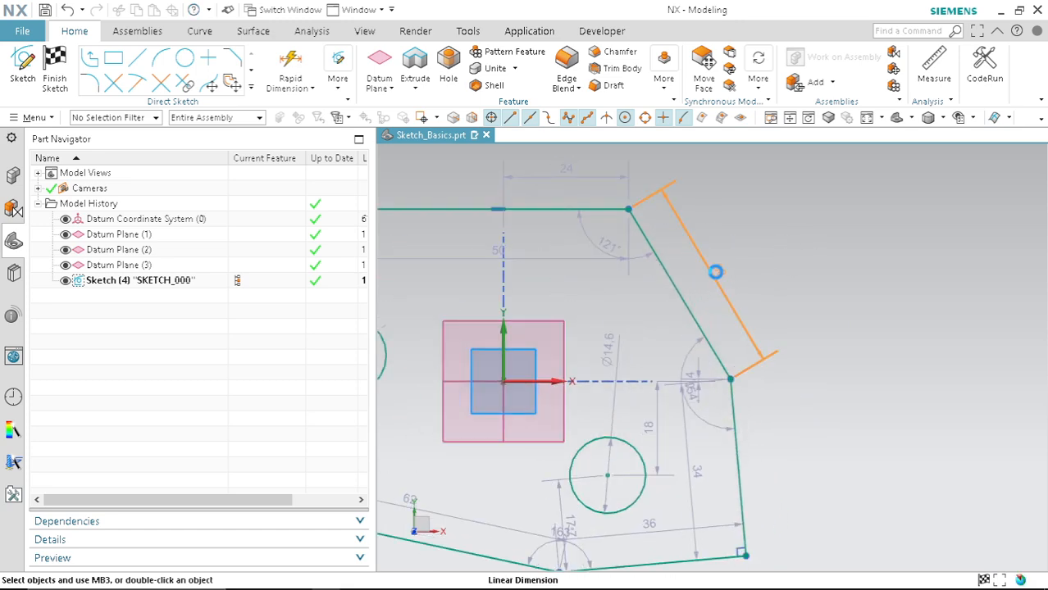
key("F1")
left_click(1030, 11)
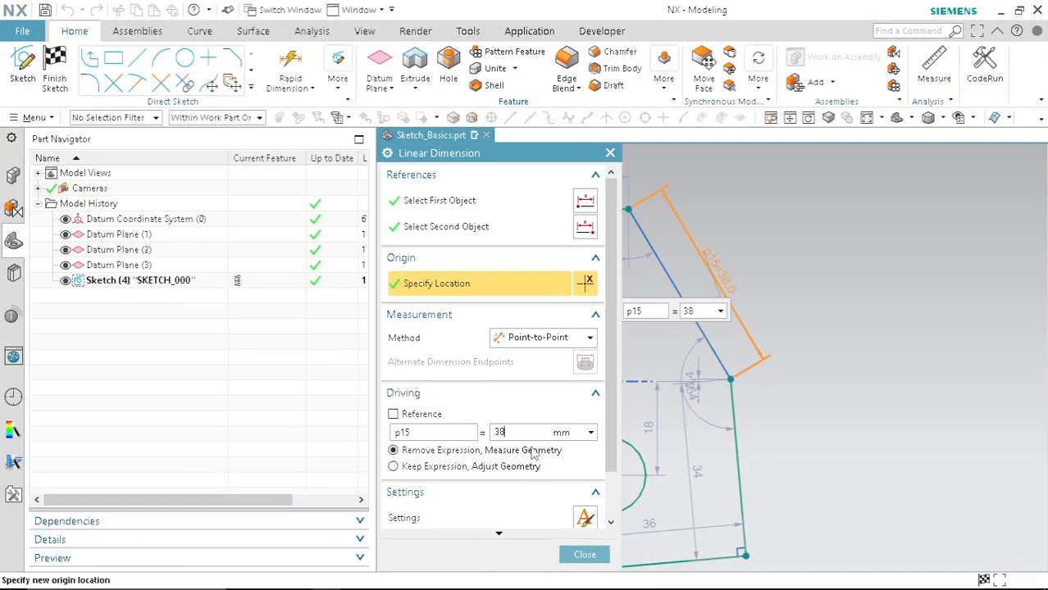
left_click(582, 556)
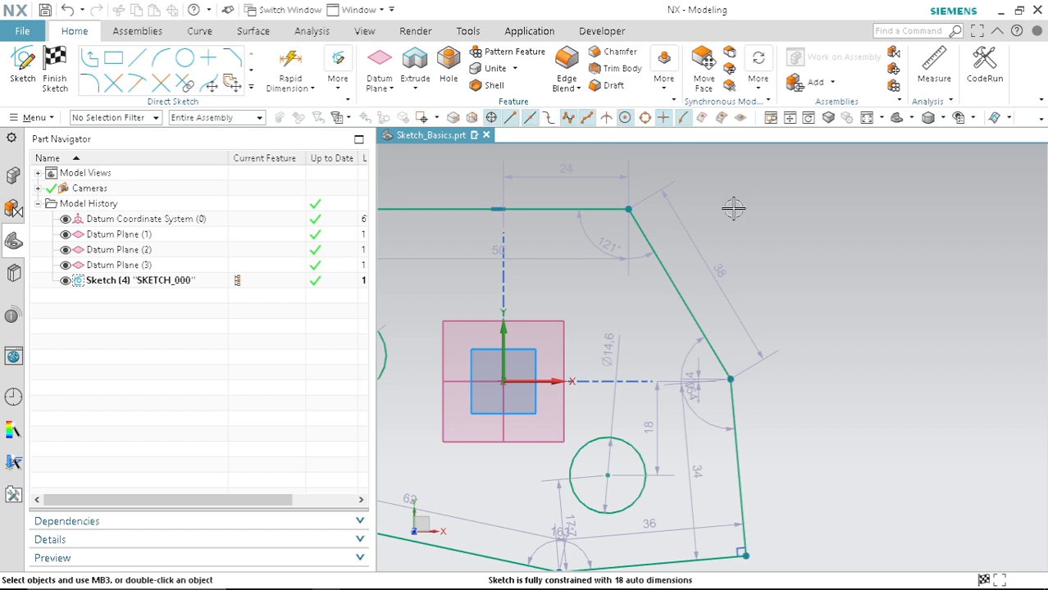
Convert the 38 mm automatic dimension of the slanted line into a driving dimension using Keep Expression, Adjust Geometry.
double_click(725, 273)
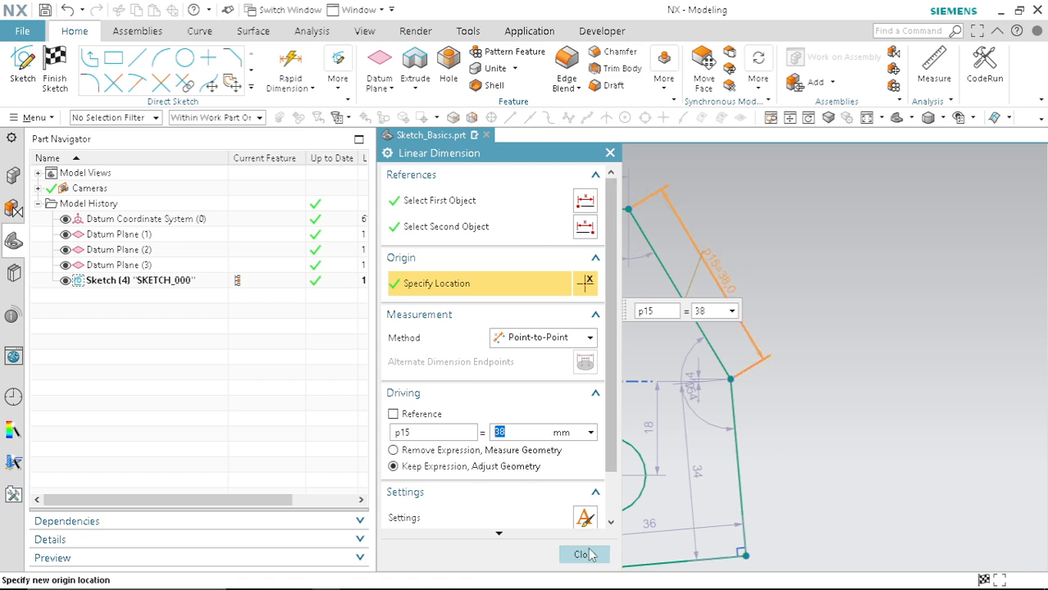
left_click(589, 555)
scroll(738, 270, "down", 3)
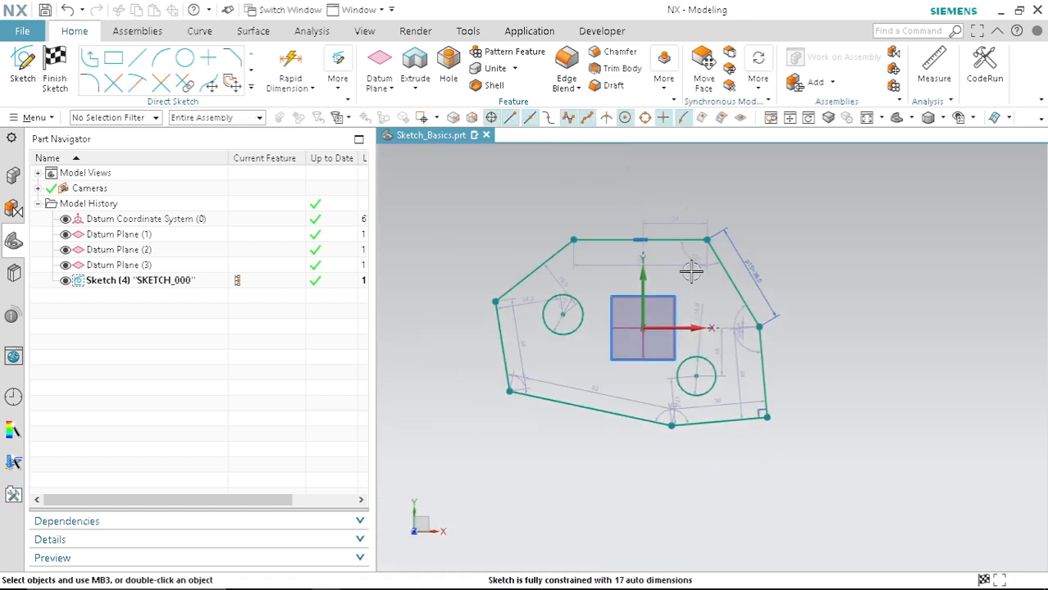
Compare the driving dimension on the slanted line with the remaining automatic dimensions of the sketch.
scroll(661, 285, "up", 3)
scroll(602, 260, "down", 2)
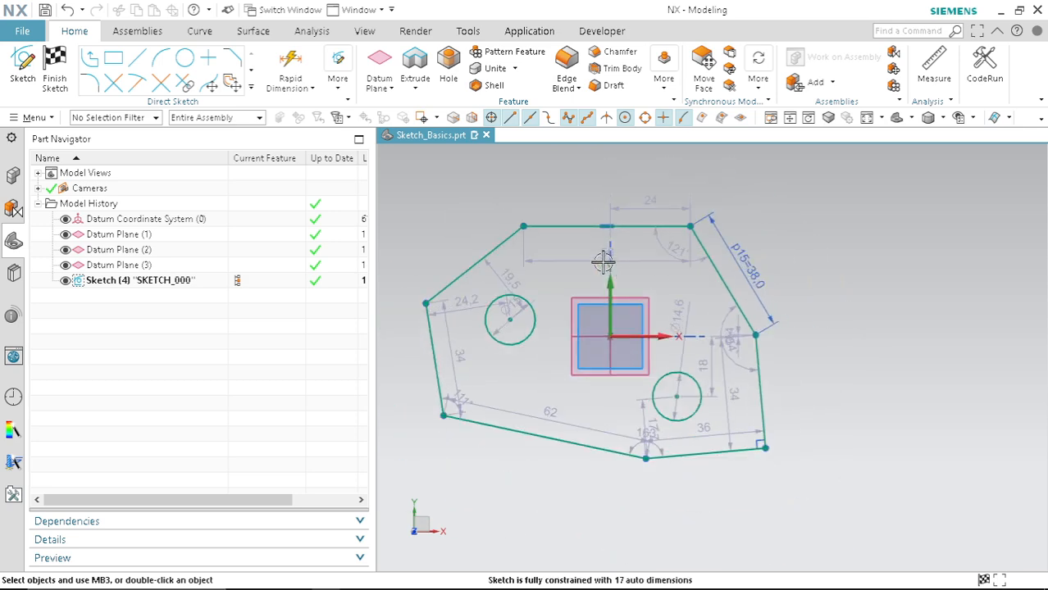
scroll(626, 237, "up", 3)
scroll(691, 263, "down", 3)
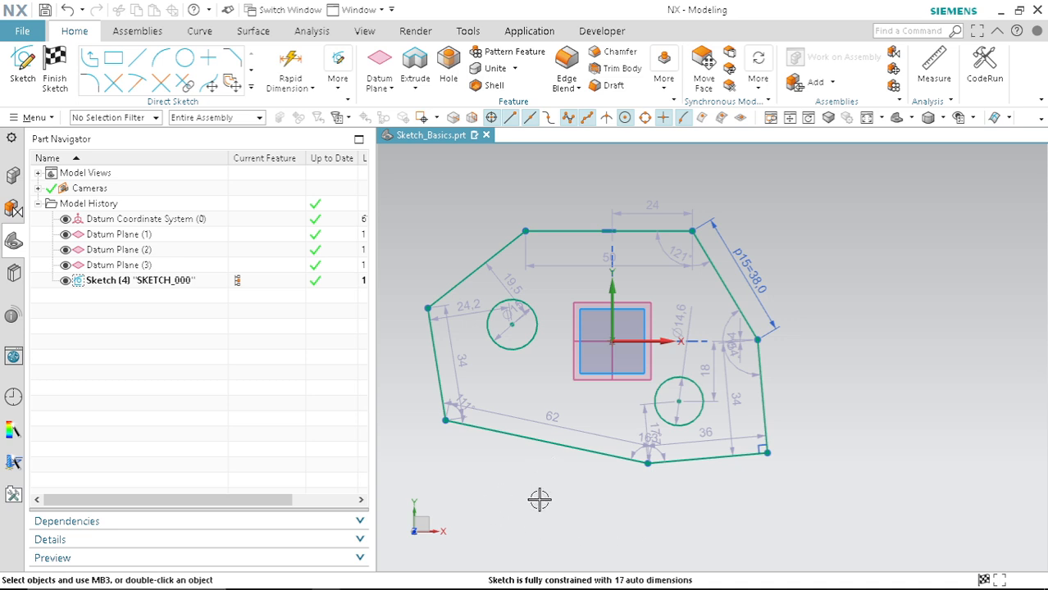
scroll(645, 203, "up", 3)
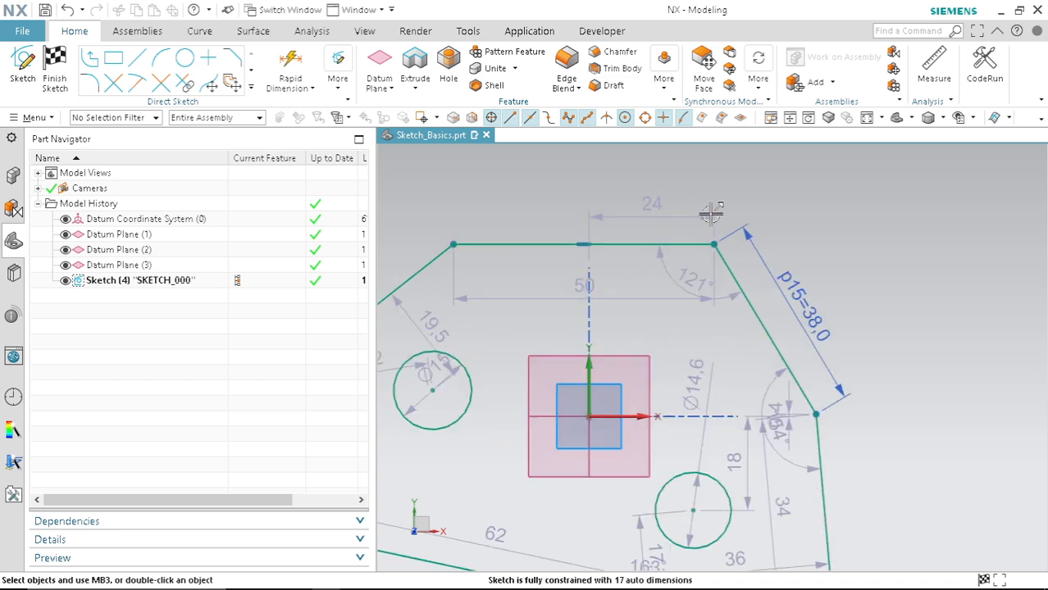
scroll(635, 298, "down", 4)
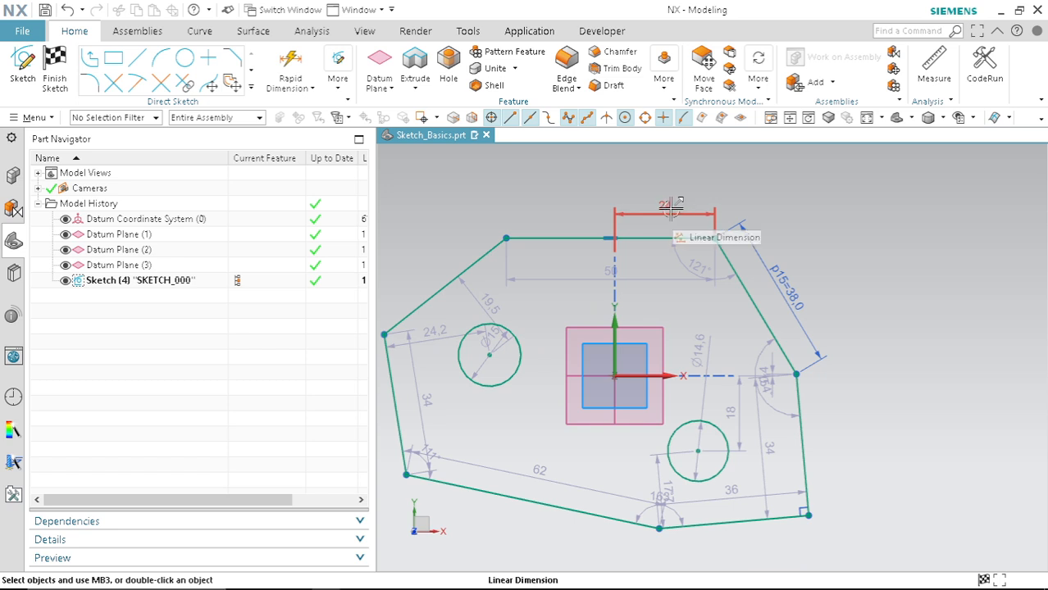
scroll(635, 314, "down", 2)
scroll(712, 222, "up", 1)
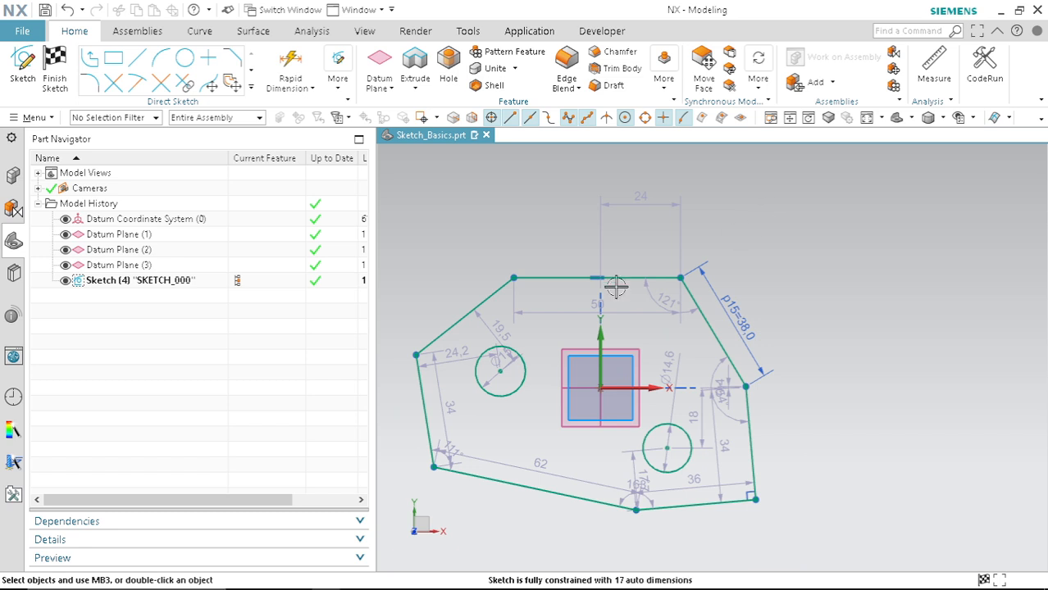
Add a Rapid Dimension for the vertical distance between the sketch origin and the profile's top horizontal line.
left_click(290, 67)
scroll(849, 335, "down", 2)
scroll(725, 361, "up", 3)
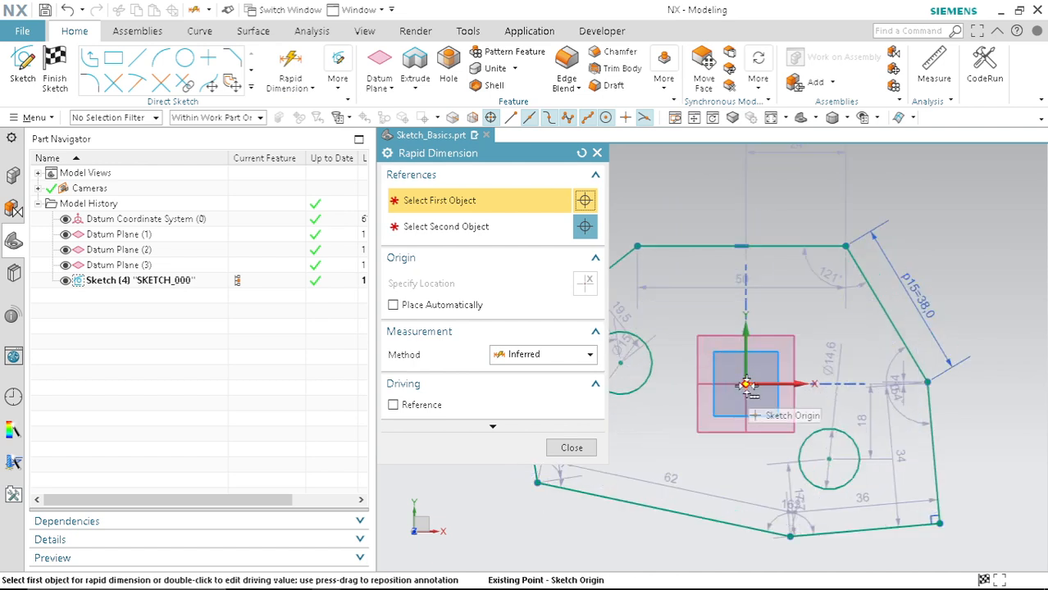
scroll(747, 385, "down", 2)
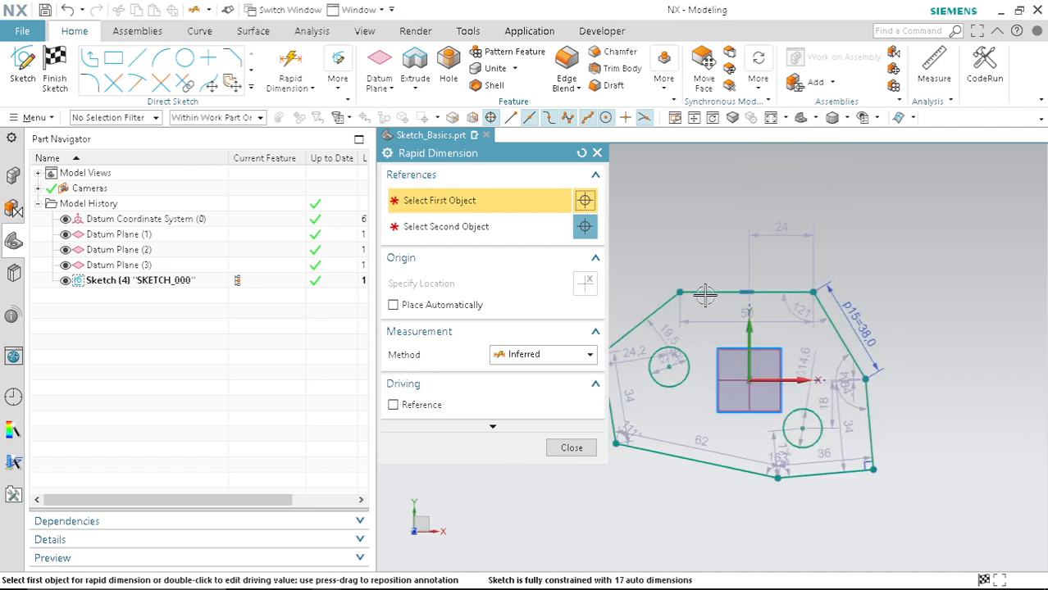
left_click(748, 379)
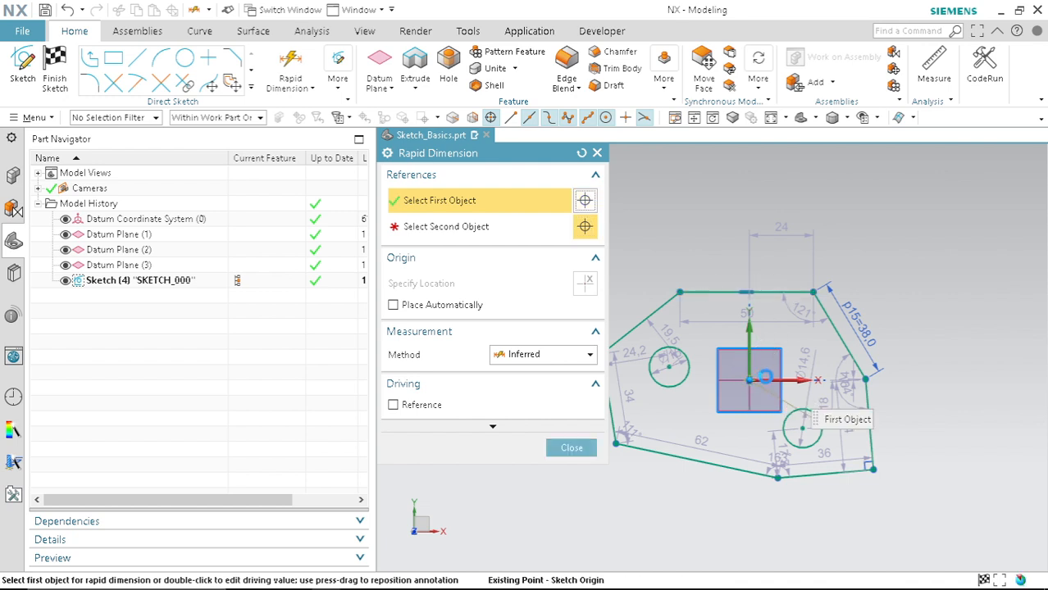
left_click(771, 294)
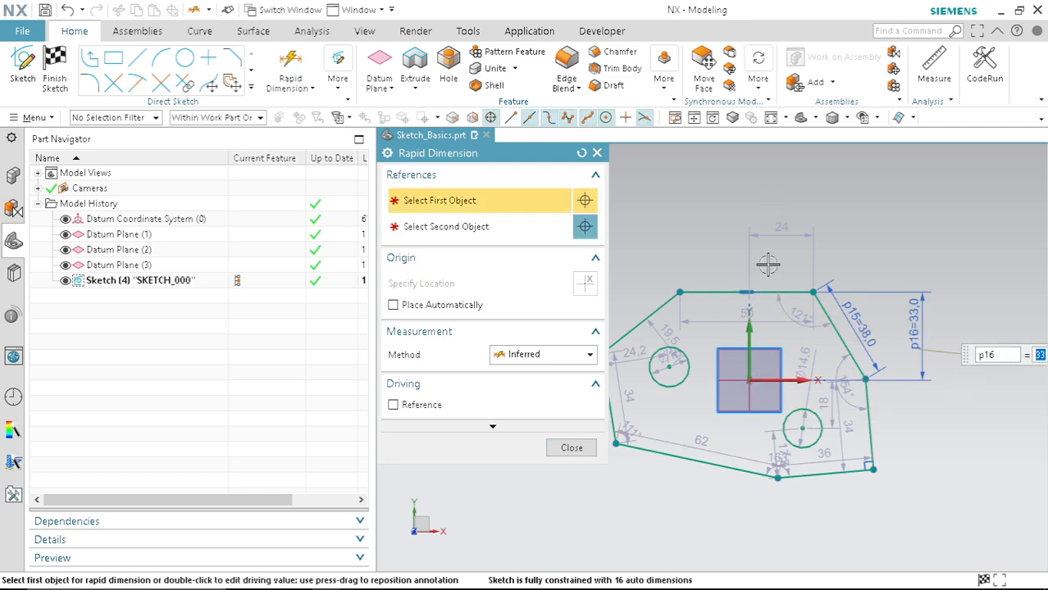
left_click(573, 448)
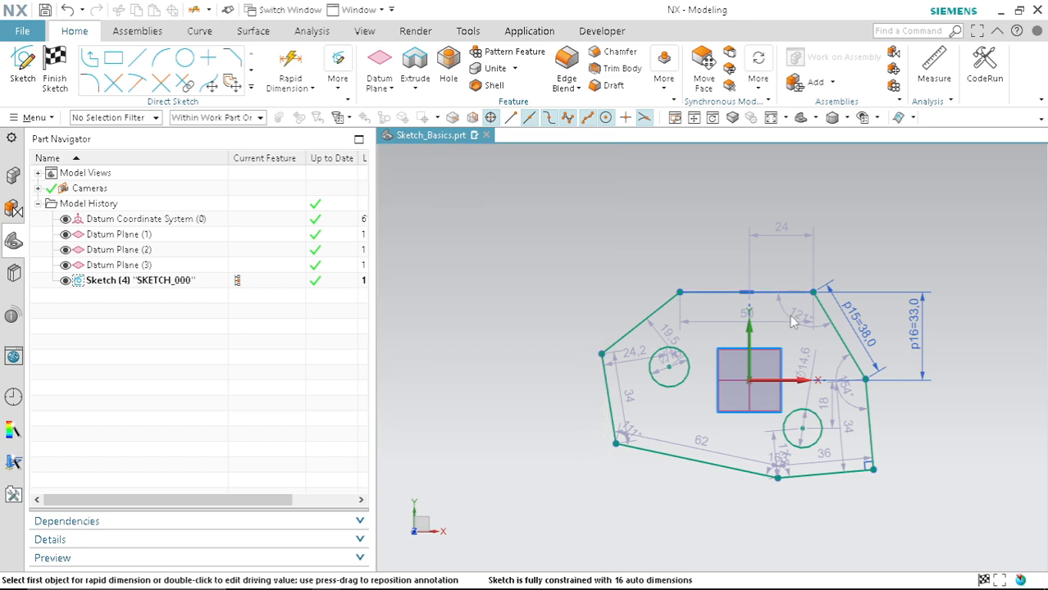
Convert the 24 mm automatic dimension between the Y axis and the top line's positive X end into a driving dimension.
double_click(777, 232)
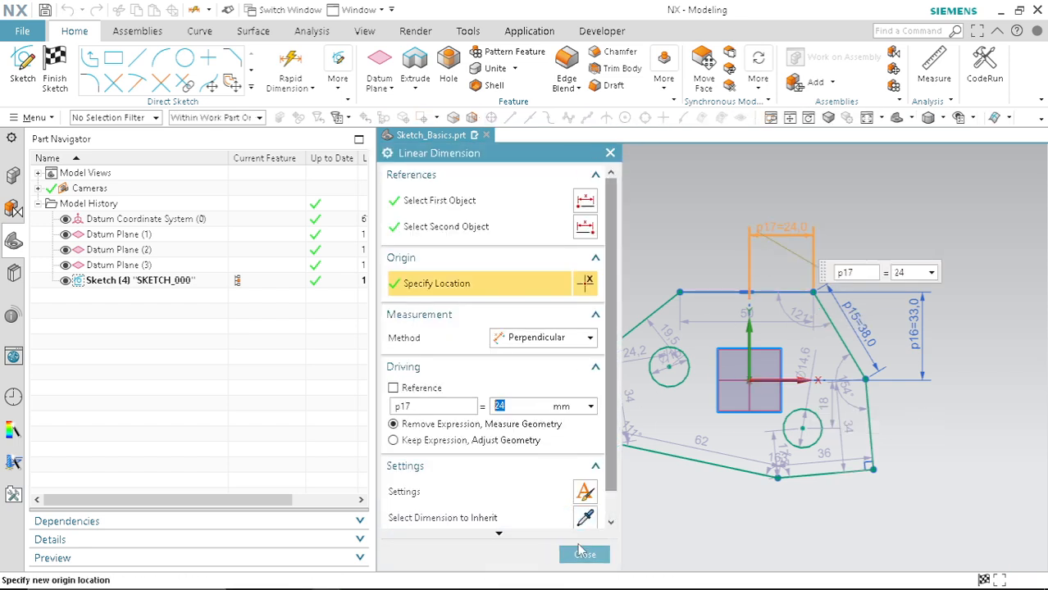
left_click(578, 551)
left_click(597, 553)
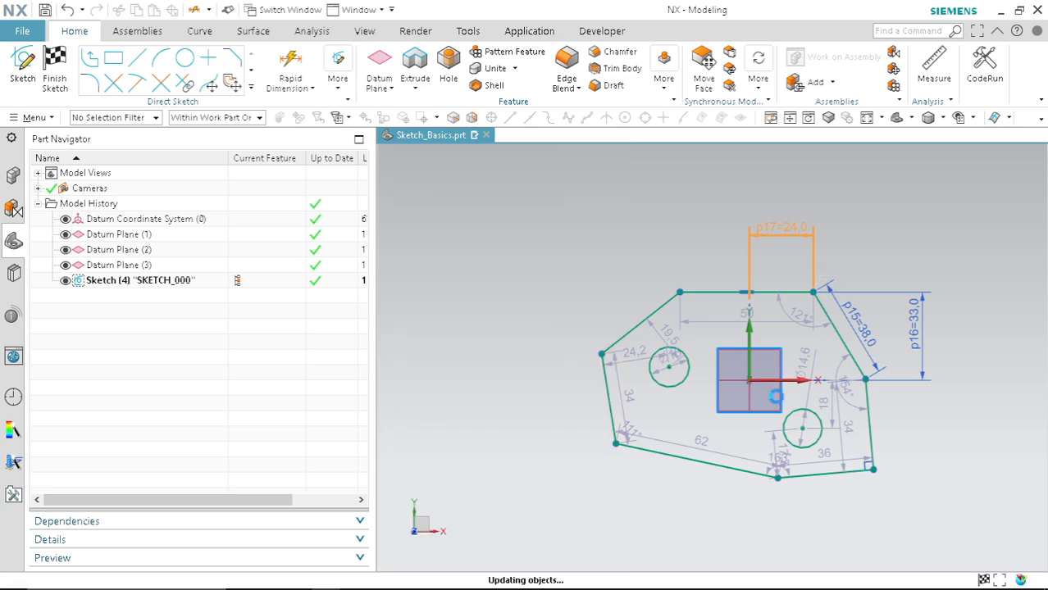
Convert the 50 mm automatic length of the profile's top horizontal line into a driving dimension.
scroll(821, 263, "up", 4)
scroll(615, 287, "down", 4)
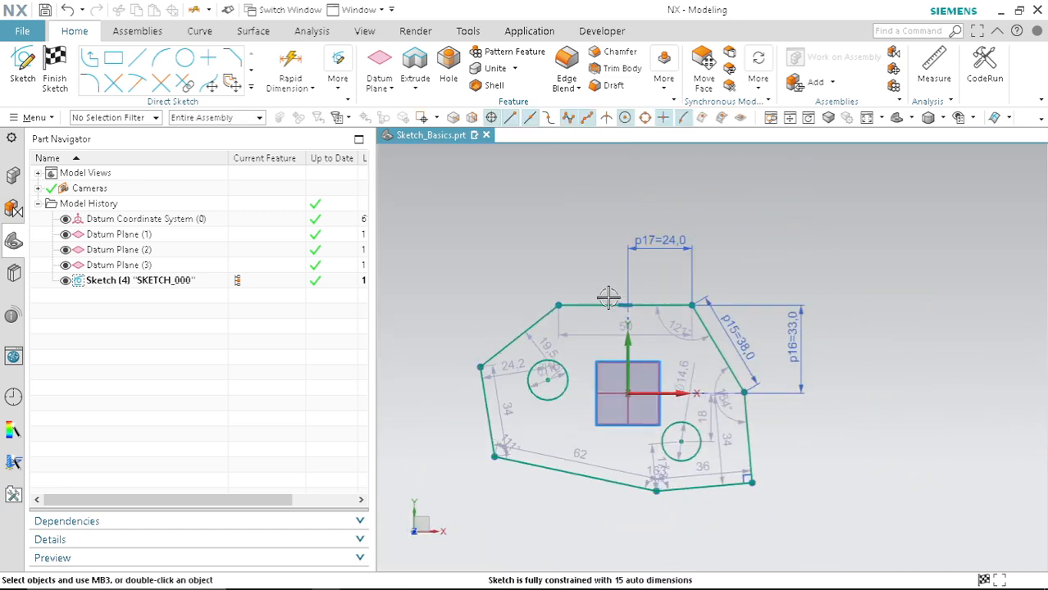
scroll(666, 354, "up", 4)
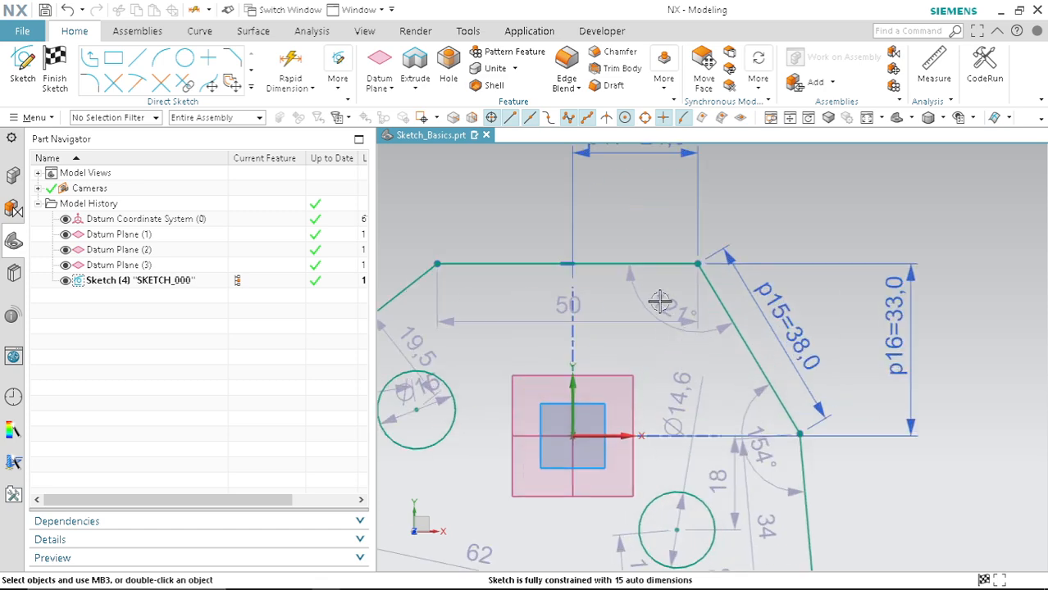
scroll(656, 345, "down", 3)
left_click(587, 258)
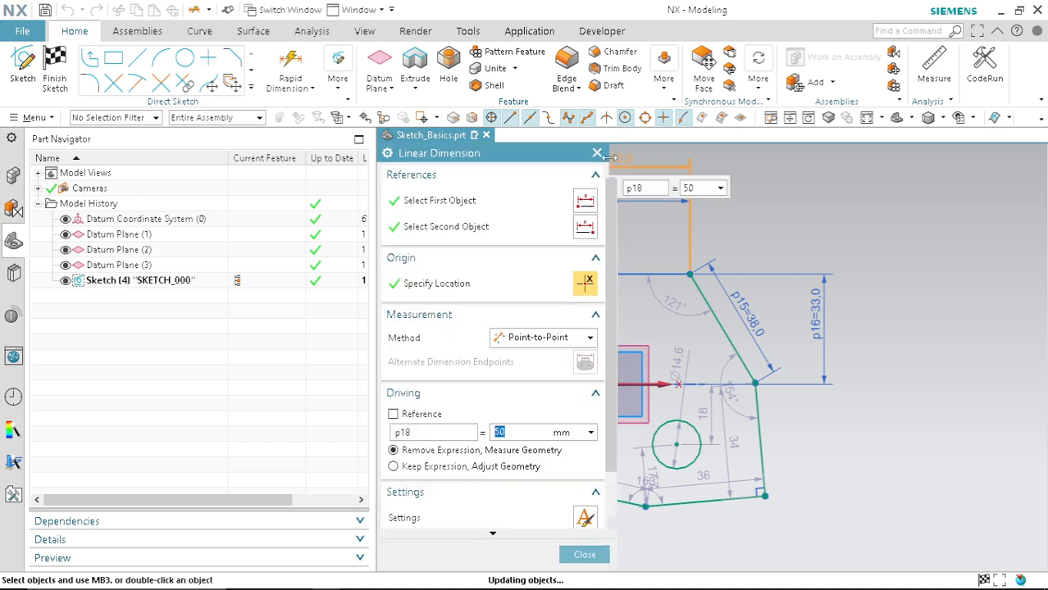
left_click(585, 555)
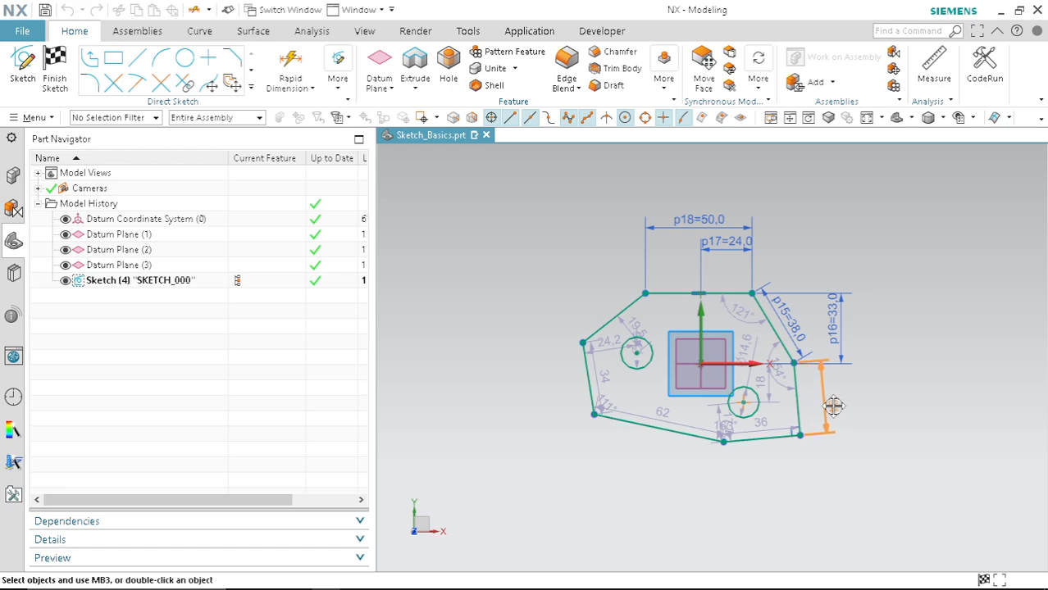
Make the length of the steep line on the profile's positive X side a driving dimension of 35 mm.
scroll(825, 397, "up", 3)
double_click(811, 401)
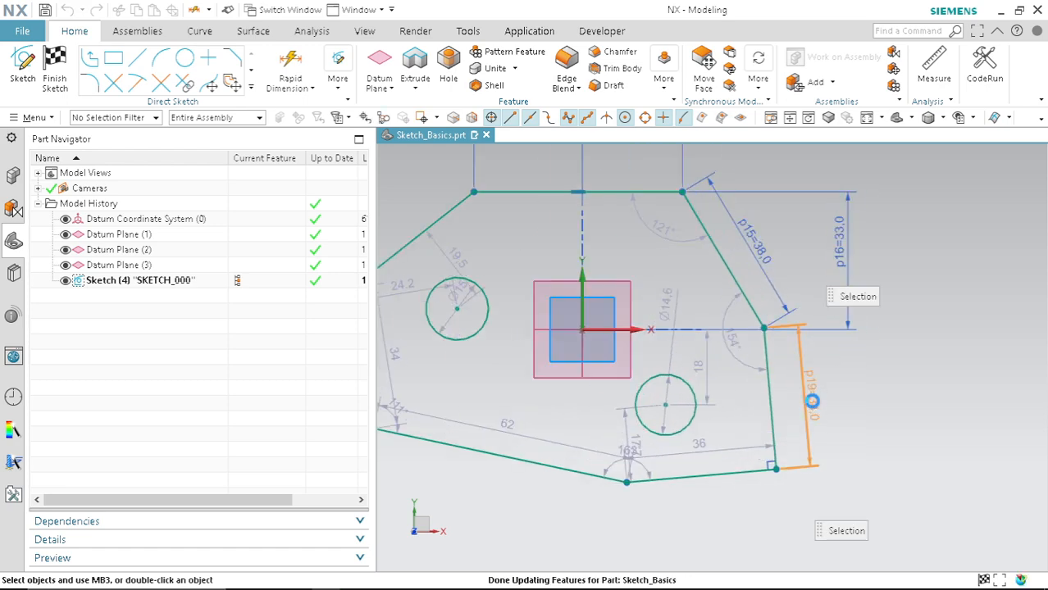
type("35")
key("Return")
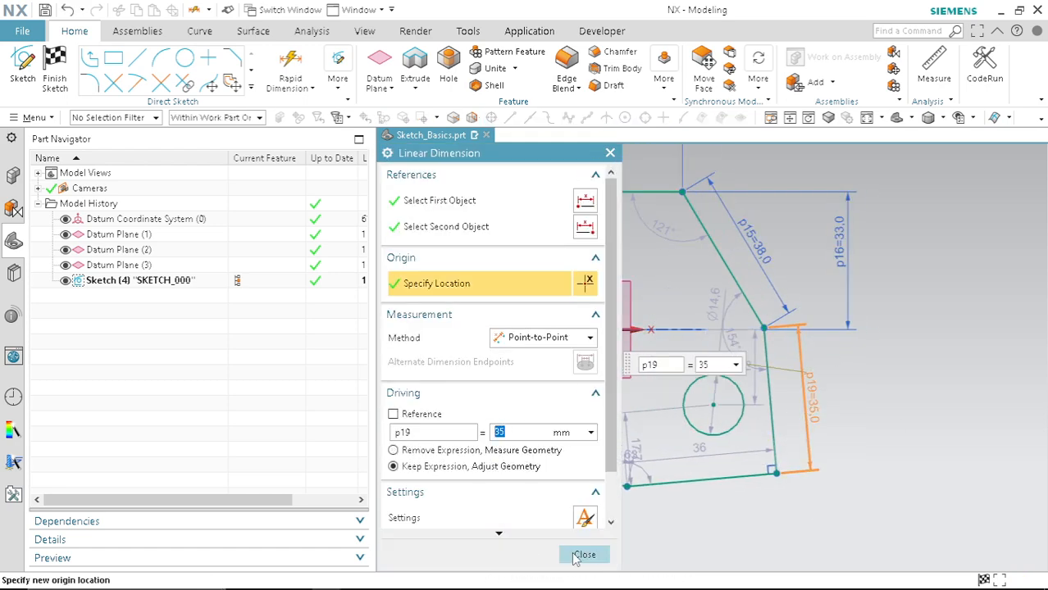
left_click(584, 555)
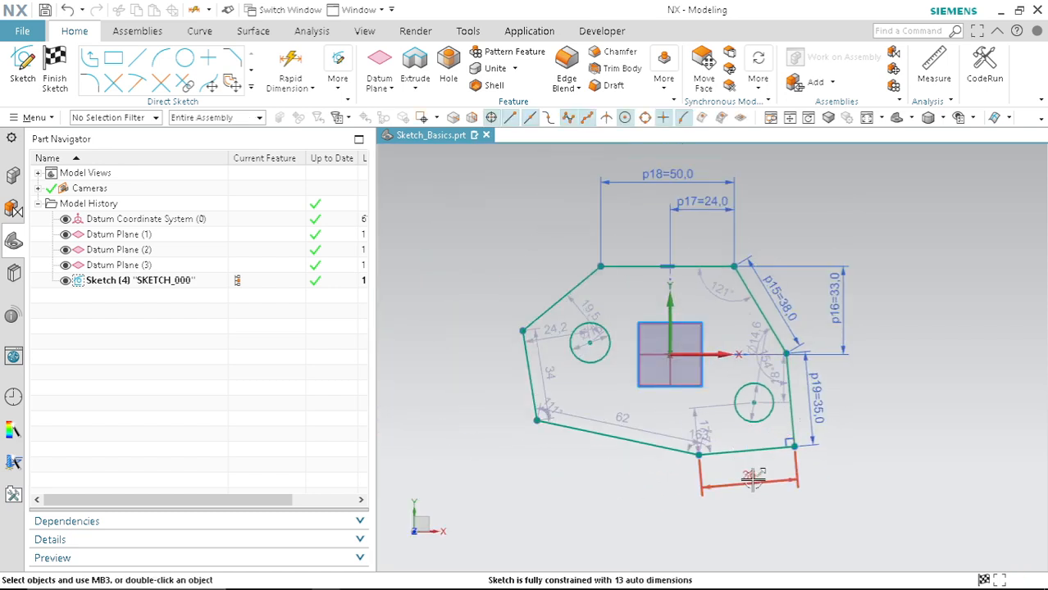
Set driving lengths for the profile's two bottom lines: 25 mm for the short one and 65 mm for the long one.
double_click(753, 480)
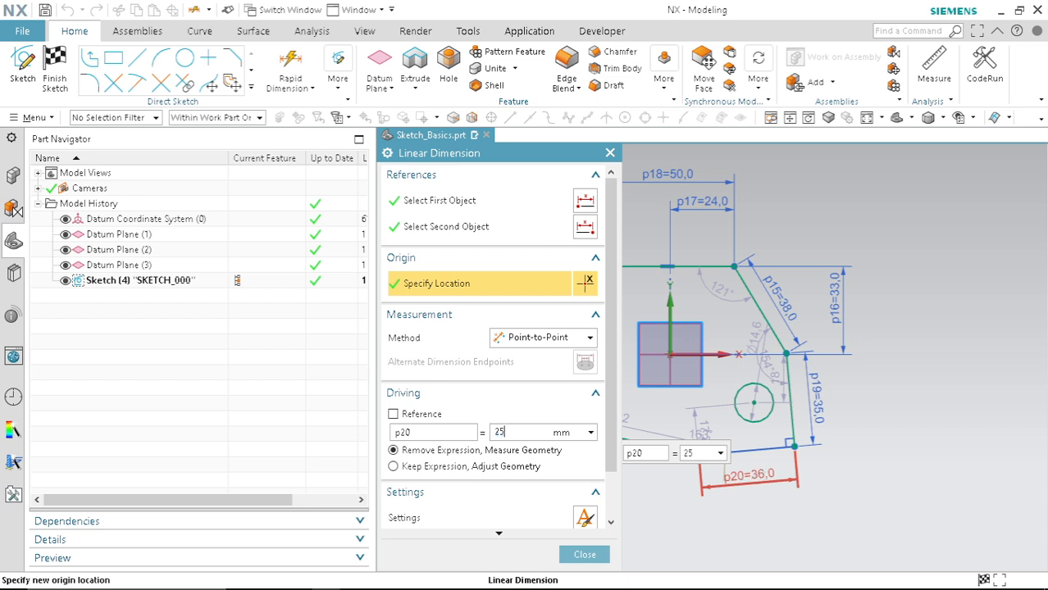
left_click(583, 555)
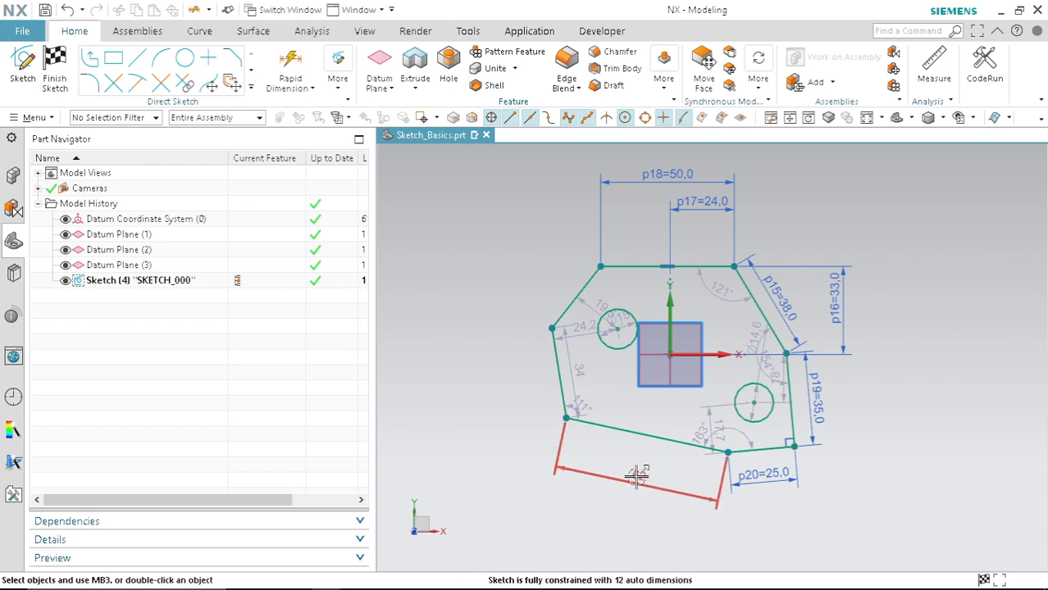
double_click(637, 475)
type("6")
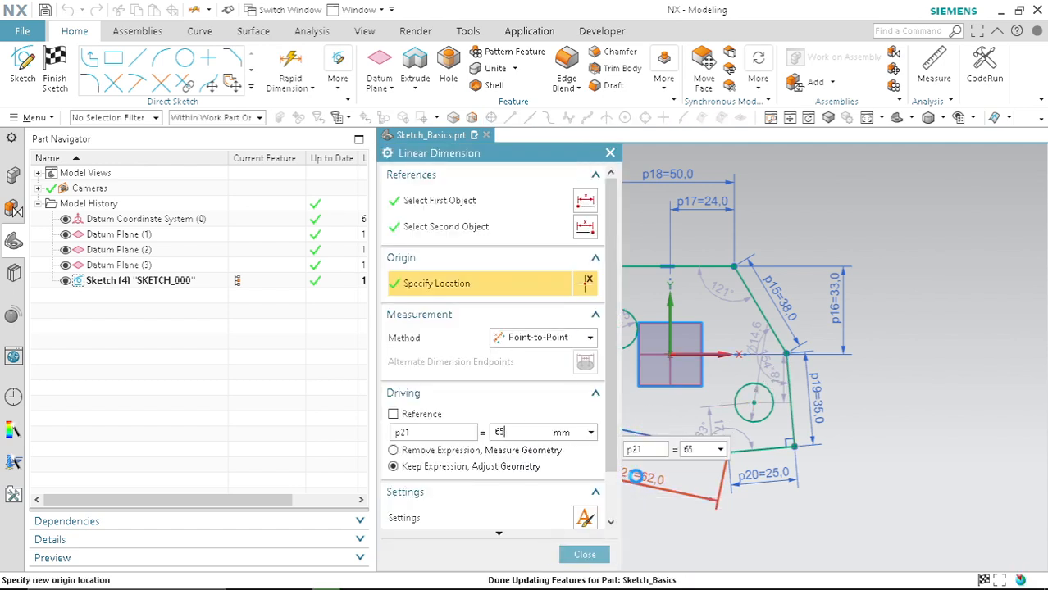
type("5")
left_click(585, 555)
Set the length of the steep line on the profile's negative X side to 35 mm.
scroll(787, 336, "up", 3)
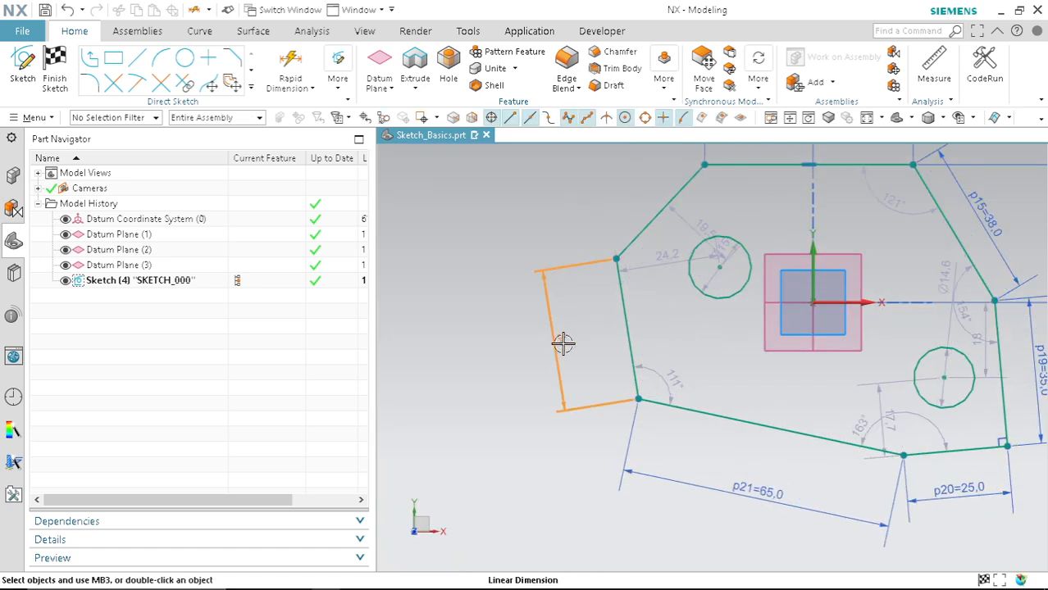
double_click(562, 343)
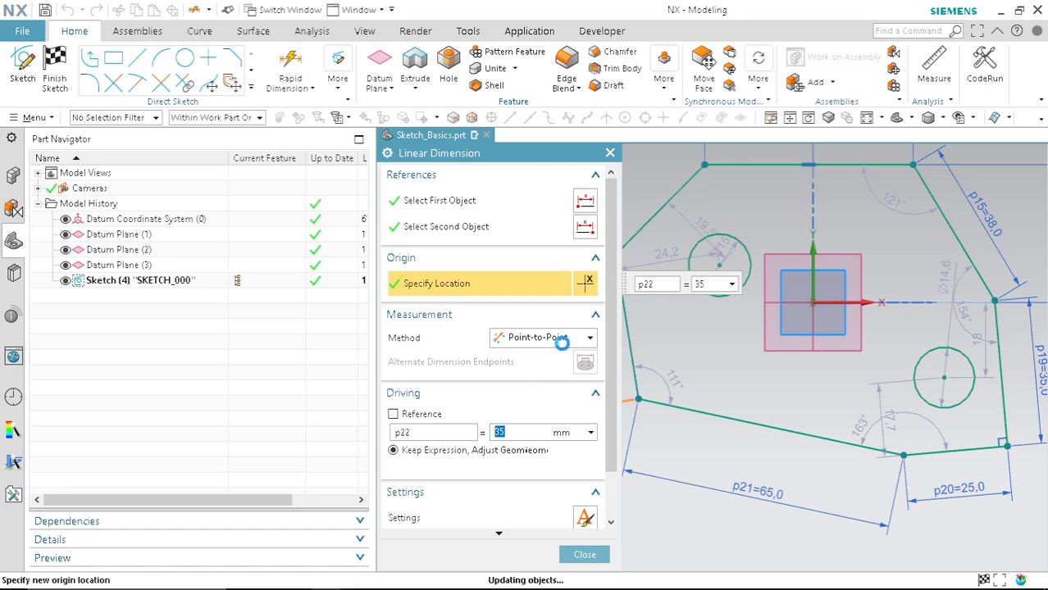
left_click(584, 554)
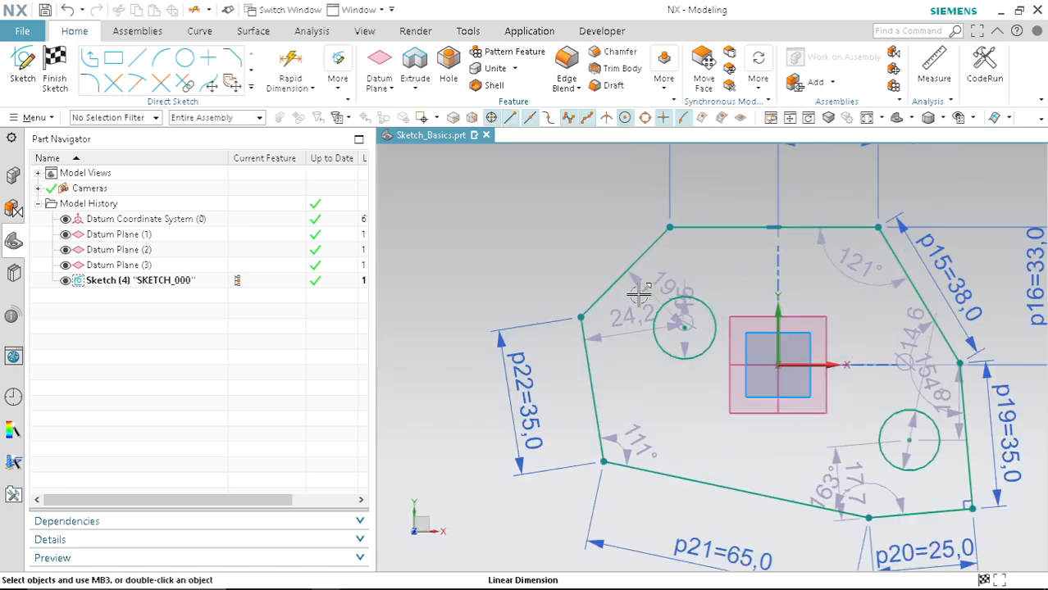
left_click(290, 70)
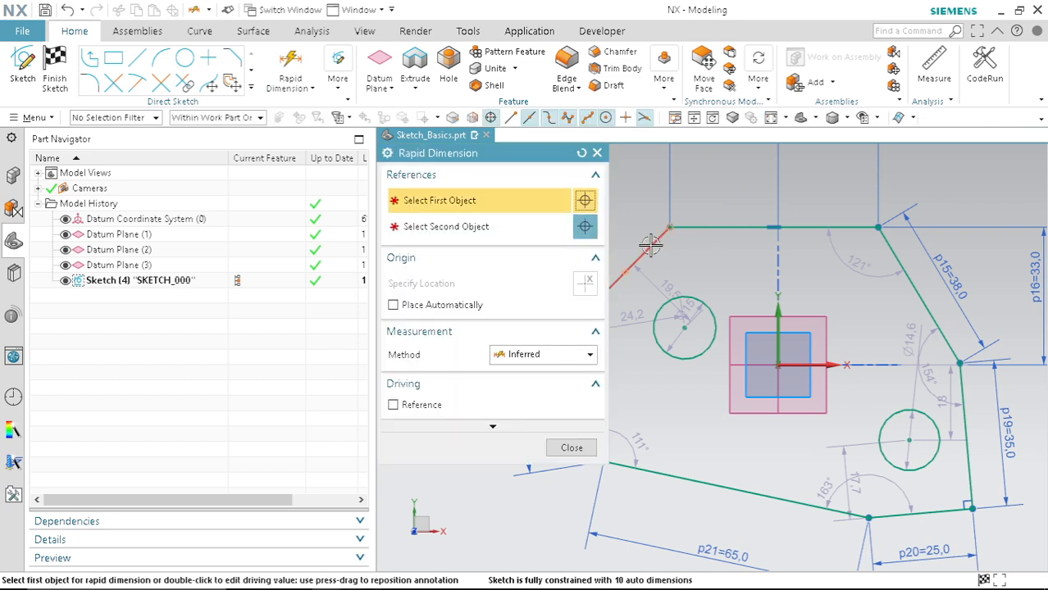
scroll(755, 272, "down", 3)
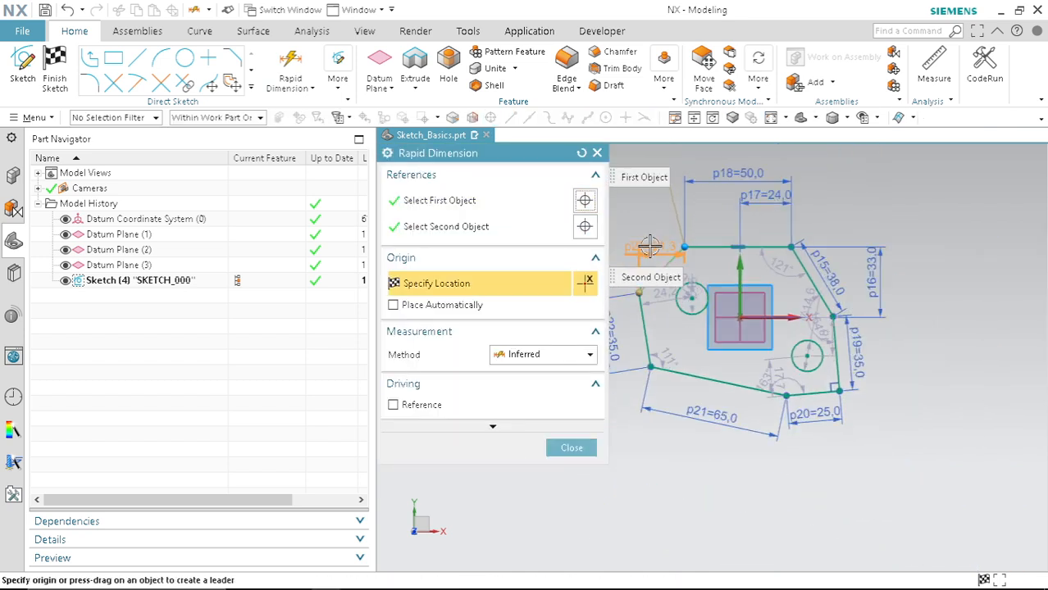
left_click(649, 246)
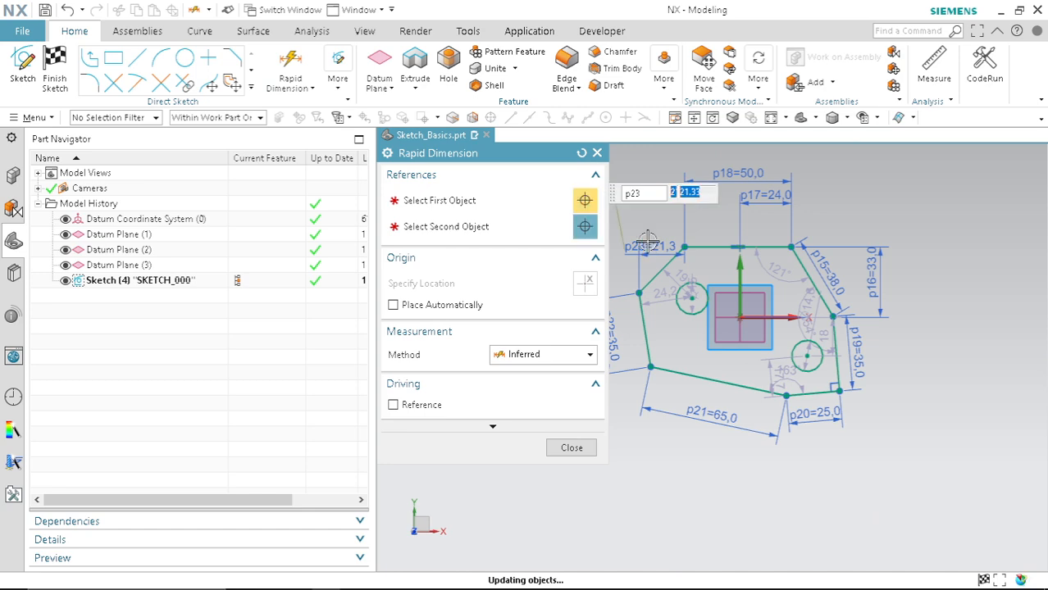
scroll(649, 246, "up", 1)
key("Escape")
left_click(649, 246)
key("Delete")
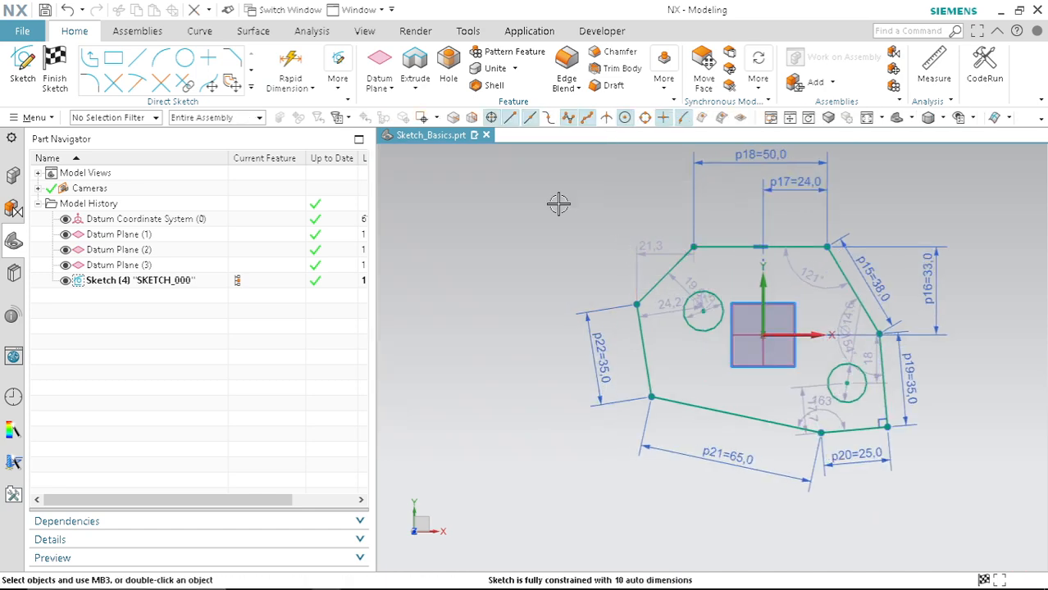
Dimension the profile's upper-left slanted line along its own direction, with the dimension placed outside the profile.
left_click(279, 70)
scroll(664, 271, "up", 2)
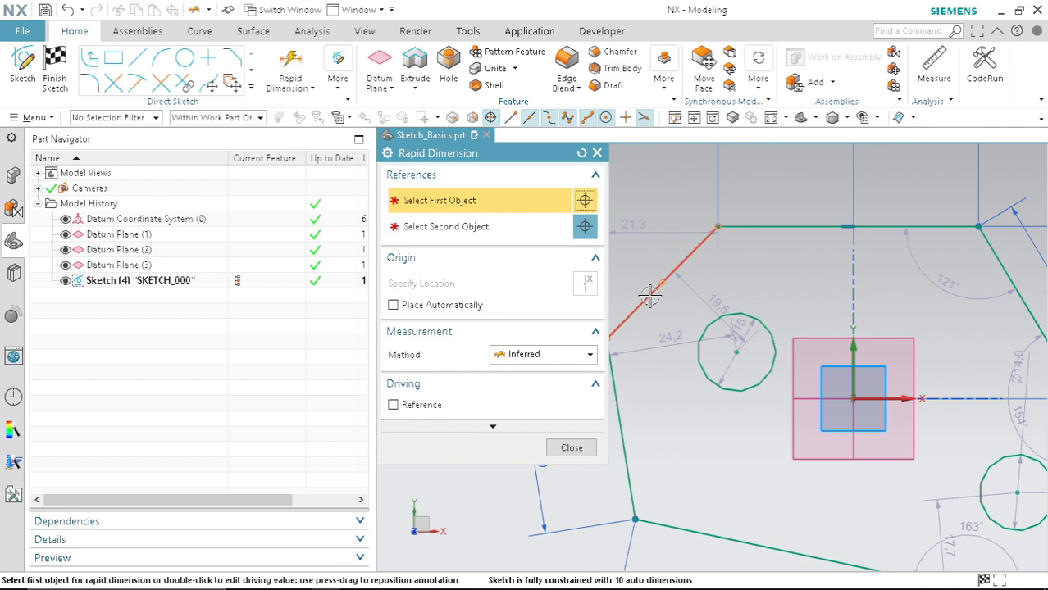
left_click(649, 296)
scroll(666, 277, "down", 2)
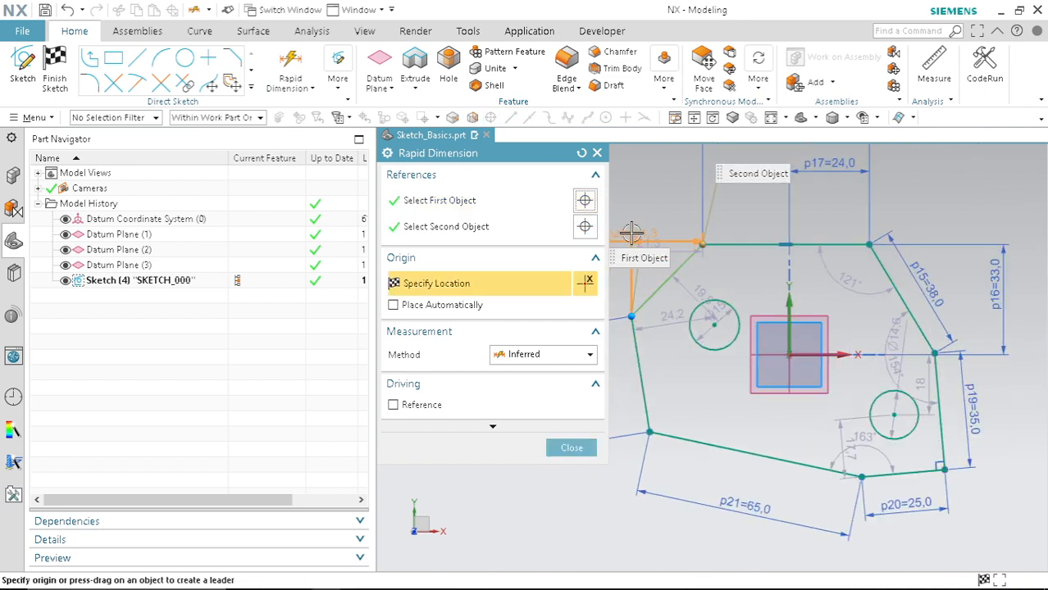
left_click(643, 269)
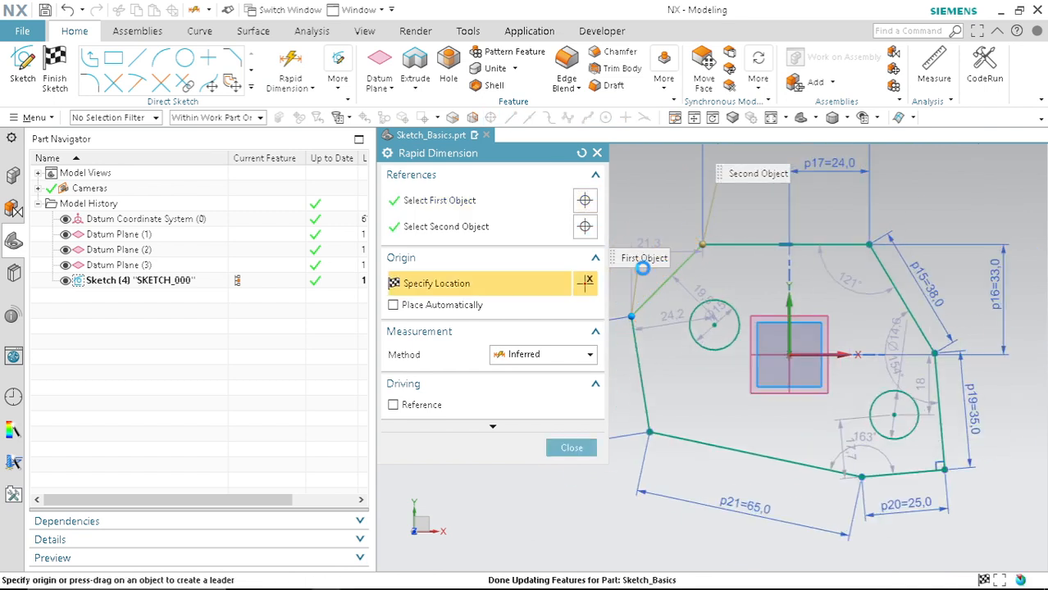
left_click(571, 447)
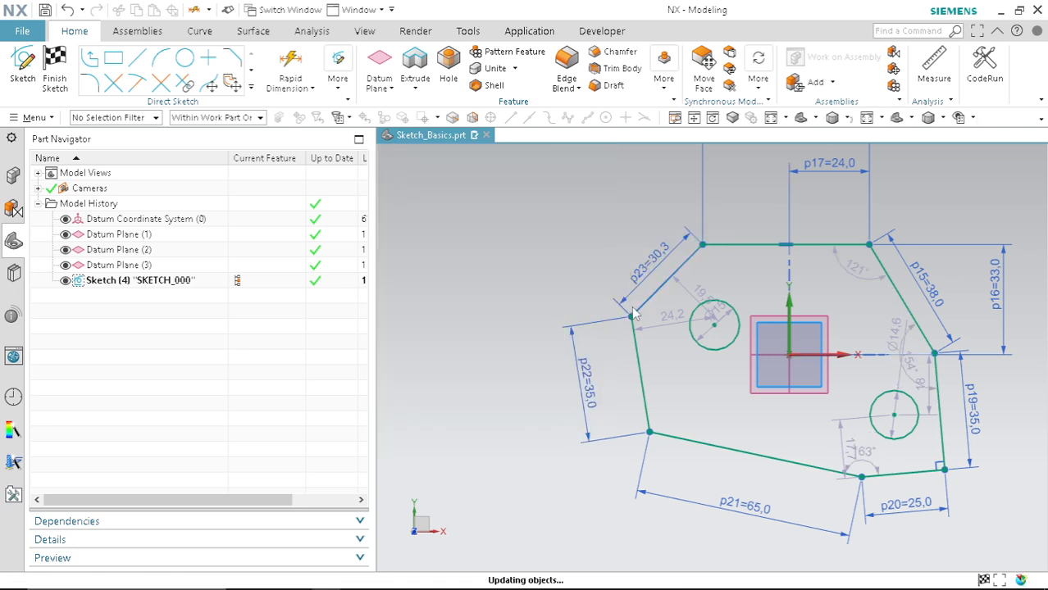
Set the length of the upper-left slanted line to 30 mm.
double_click(659, 253)
type("30")
key("Return")
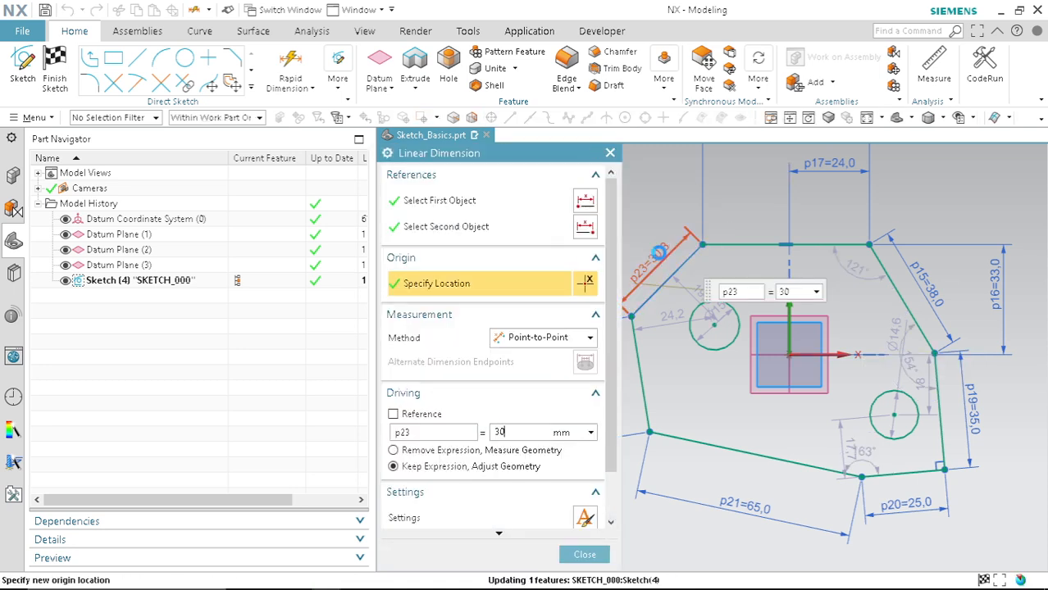
left_click(583, 555)
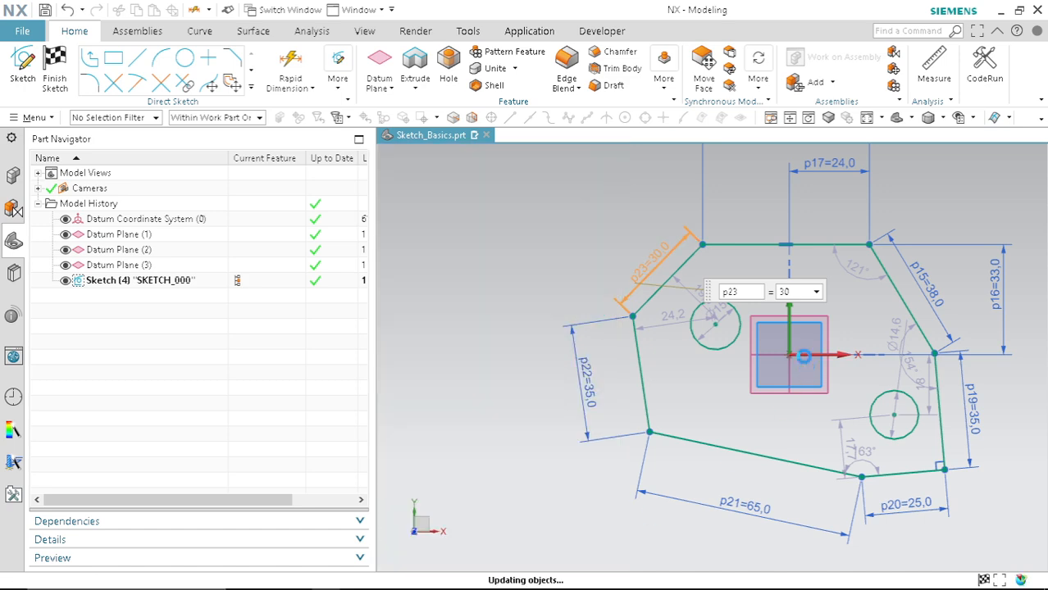
Set the angle between the top horizontal line and the 38 mm slanted line to 120°.
scroll(767, 320, "down", 4)
scroll(819, 305, "up", 4)
scroll(819, 305, "up", 5)
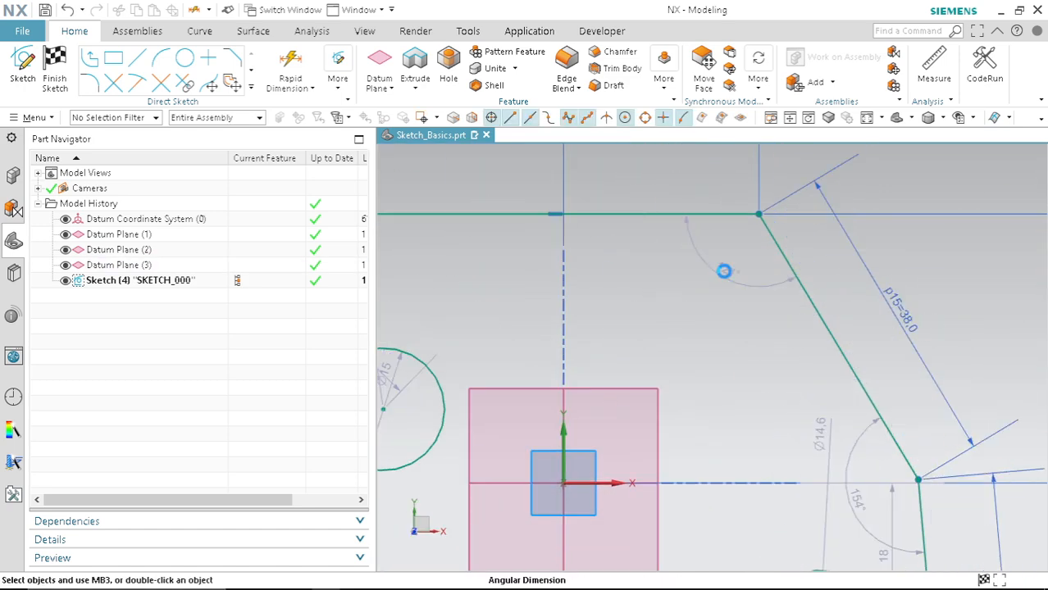
double_click(723, 270)
type("120")
key("Return")
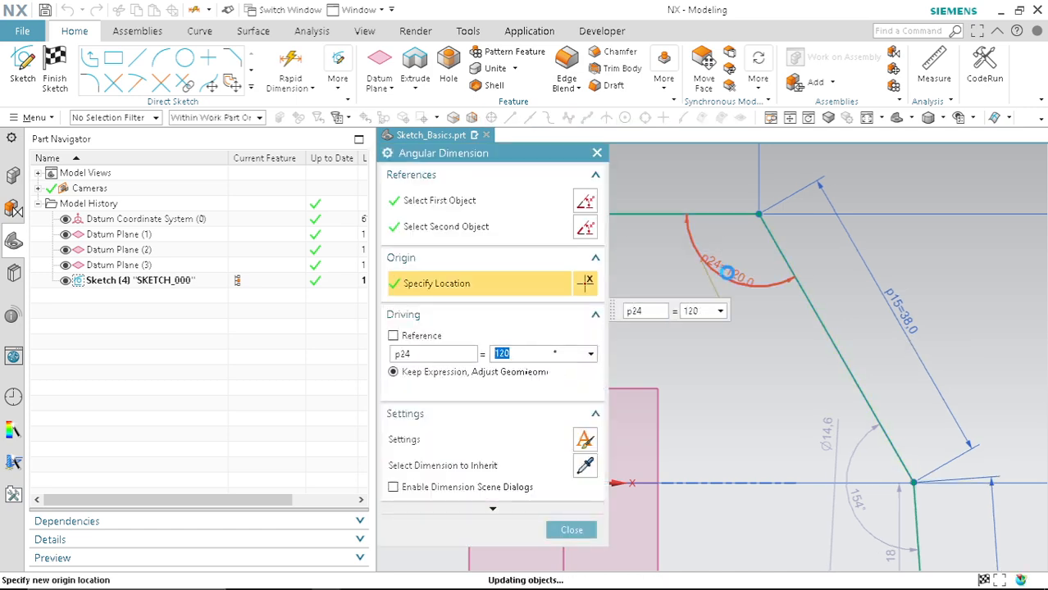
left_click(571, 531)
Convert the 154° automatic angle between the 38 mm slanted line and the adjoining 35 mm line into a driving dimension.
scroll(802, 265, "down", 5)
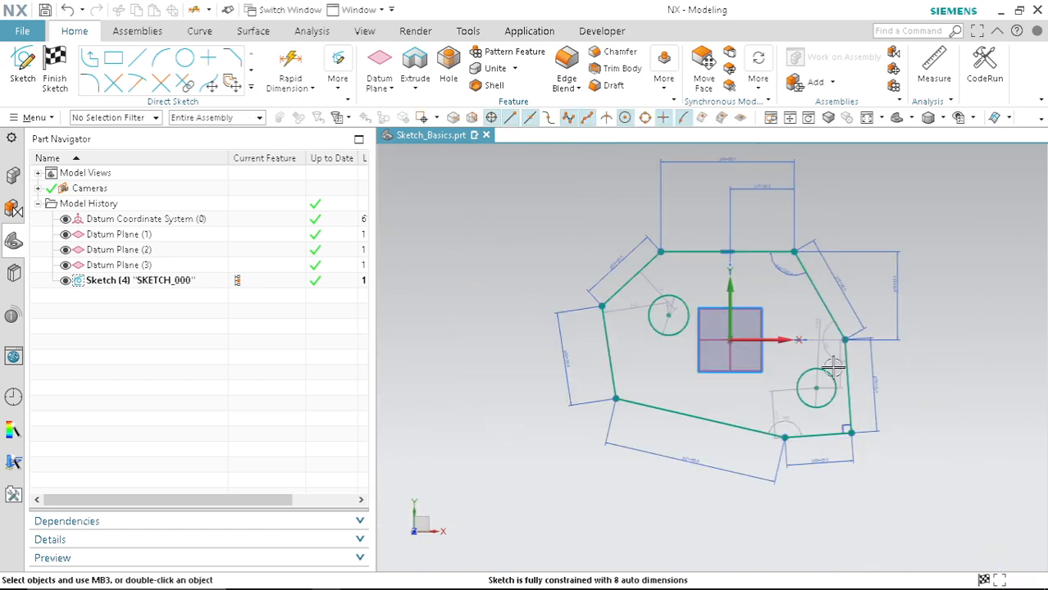
scroll(830, 363, "up", 2)
double_click(825, 339)
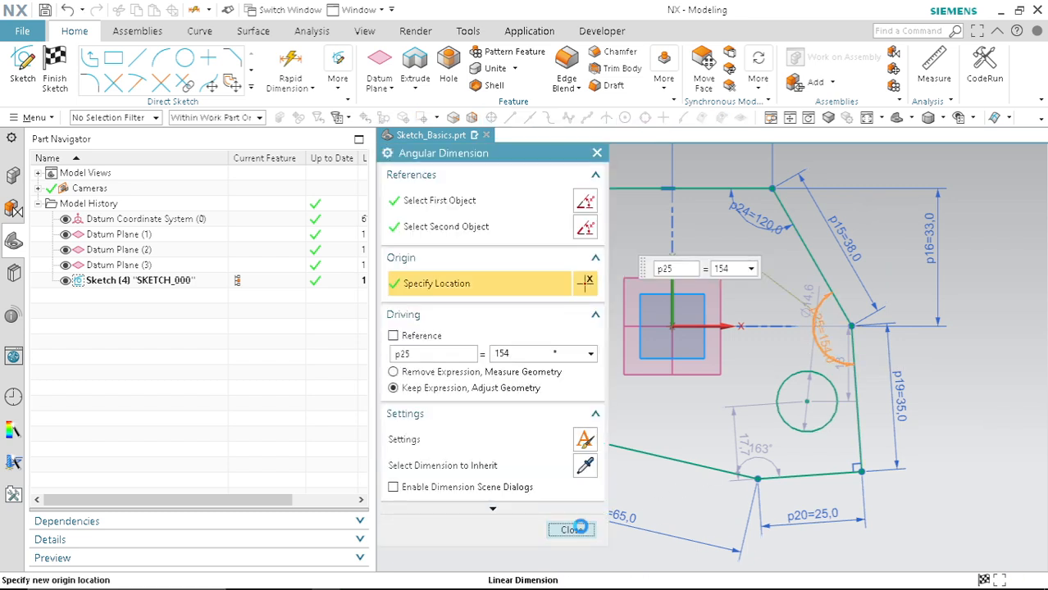
left_click(572, 530)
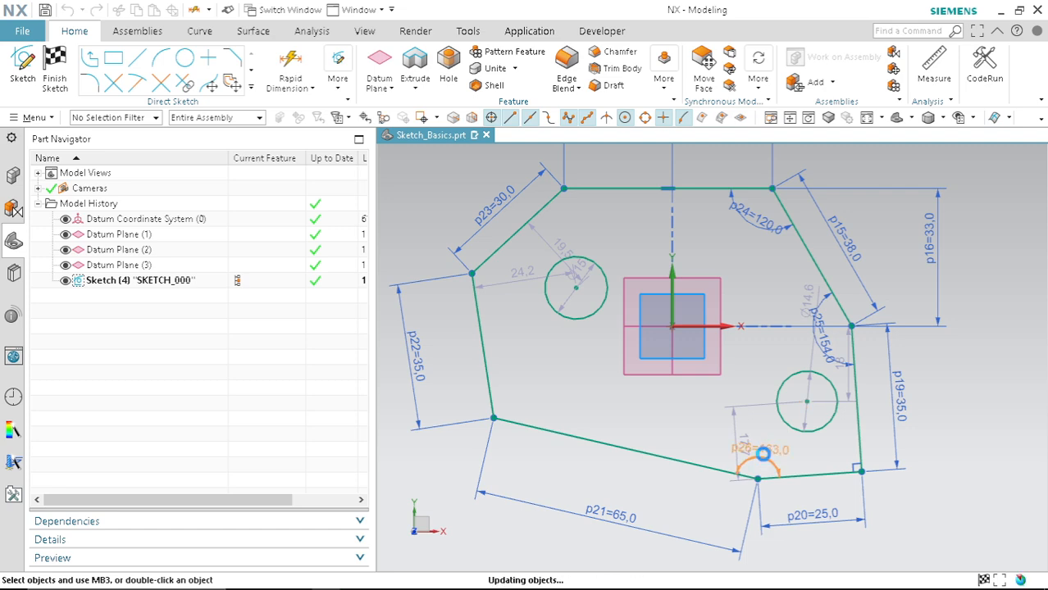
Convert the automatic angle between the 65 mm and 25 mm lines into a driving dimension of 160°.
double_click(762, 454)
type("160")
key("Return")
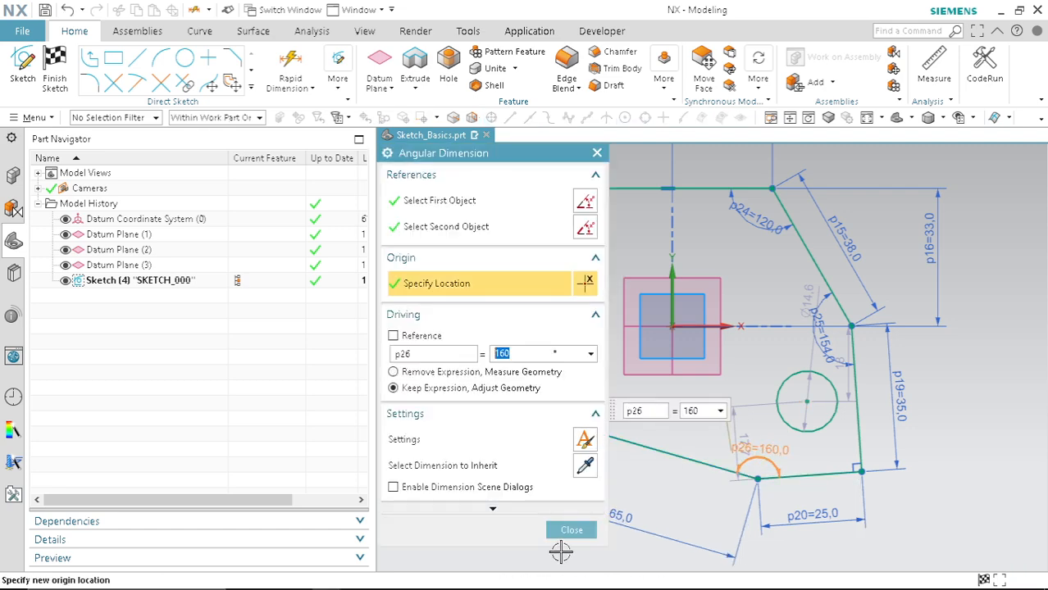
left_click(572, 531)
Move the left circle lower inside the profile by its center point.
scroll(615, 350, "down", 1)
scroll(616, 350, "up", 4)
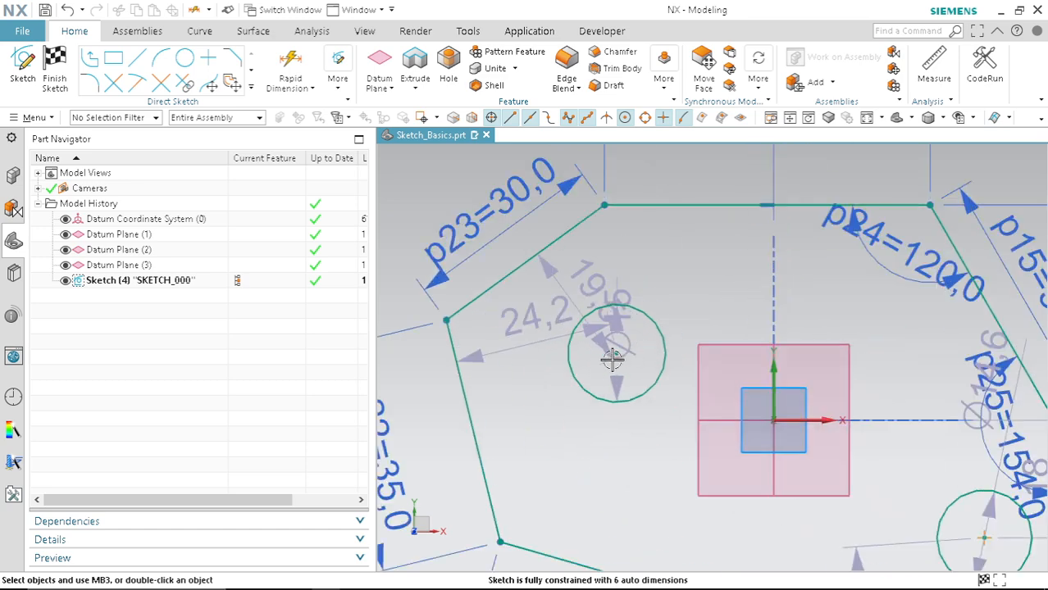
left_click_drag(615, 351, 608, 411)
scroll(617, 373, "down", 2)
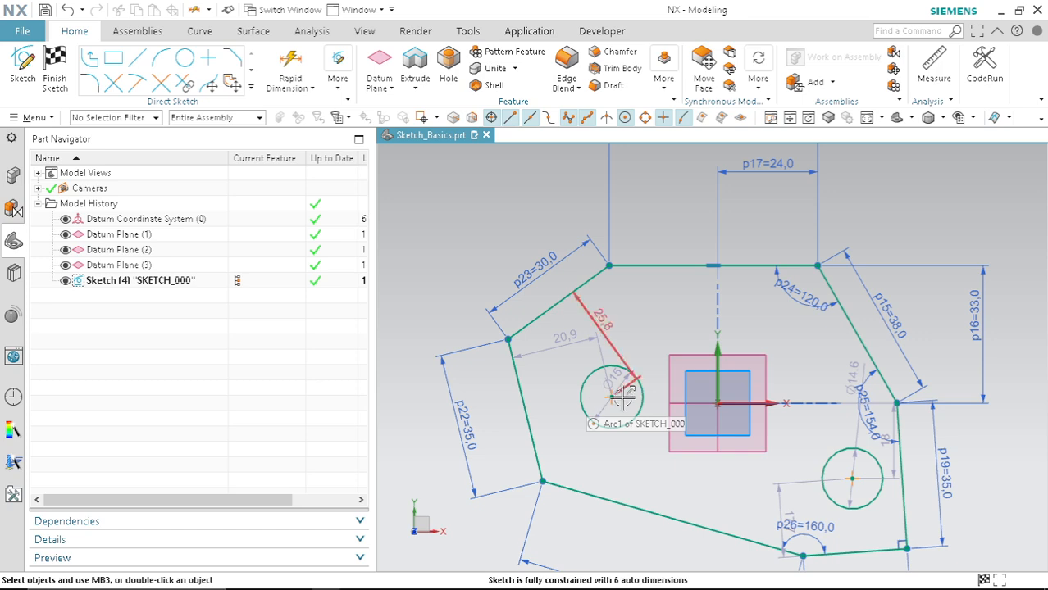
scroll(652, 402, "down", 2)
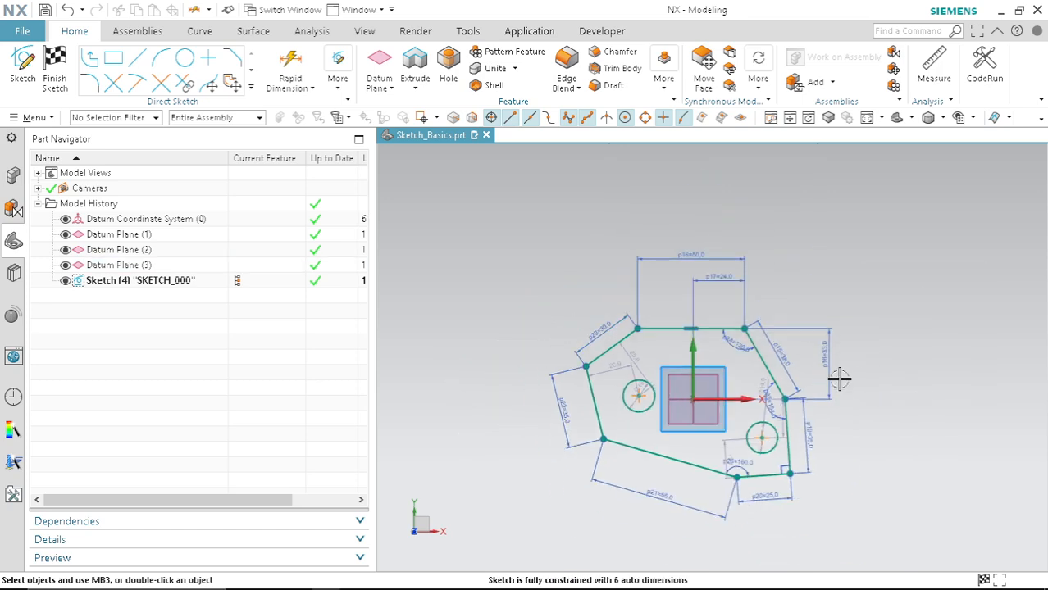
scroll(819, 304, "up", 2)
scroll(831, 258, "down", 1)
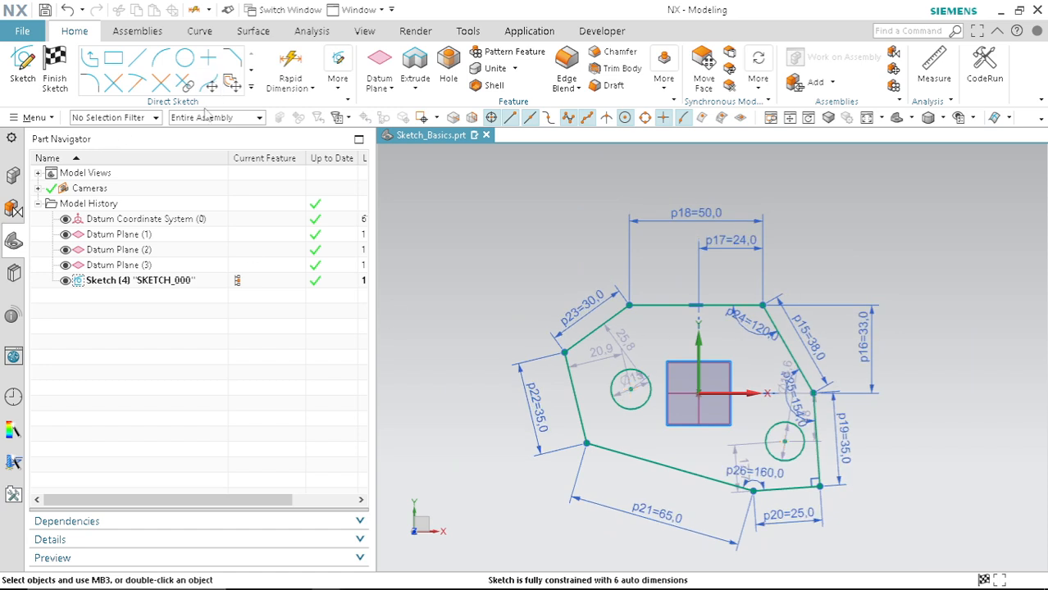
Apply an Equal Radius geometric constraint between the left circle and the right circle.
left_click(337, 82)
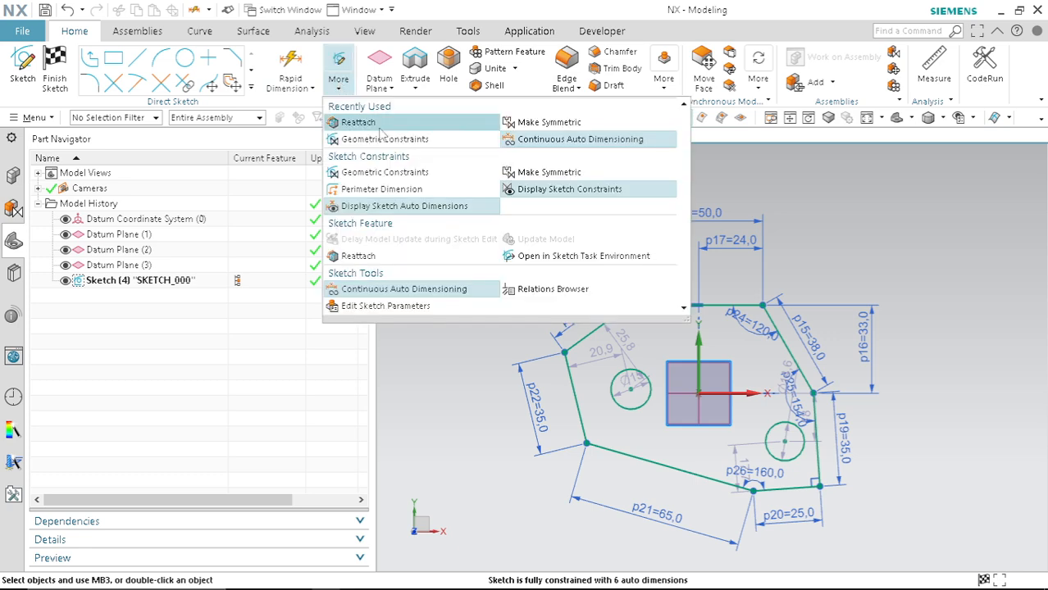
left_click(388, 139)
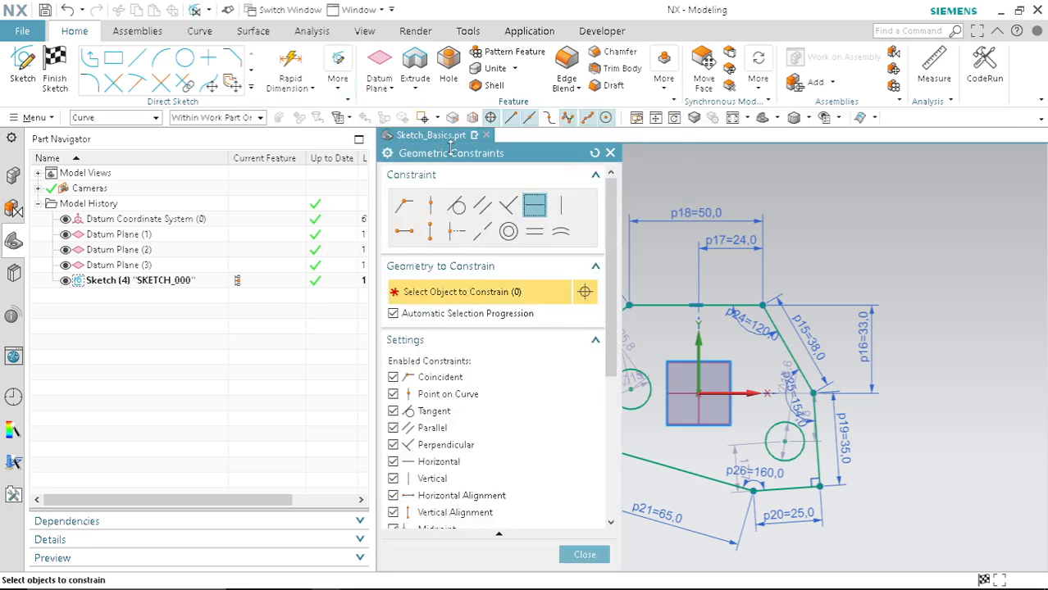
mouse_move(471, 158)
left_mouse_down()
mouse_move(382, 157)
mouse_move(358, 102)
left_mouse_up()
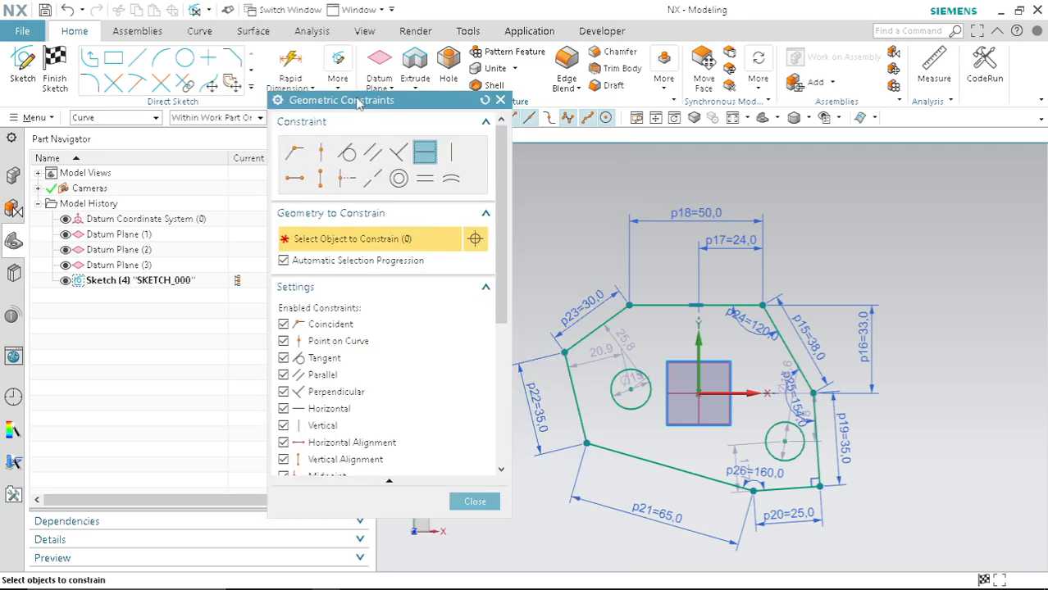
scroll(712, 205, "down", 4)
scroll(726, 246, "up", 4)
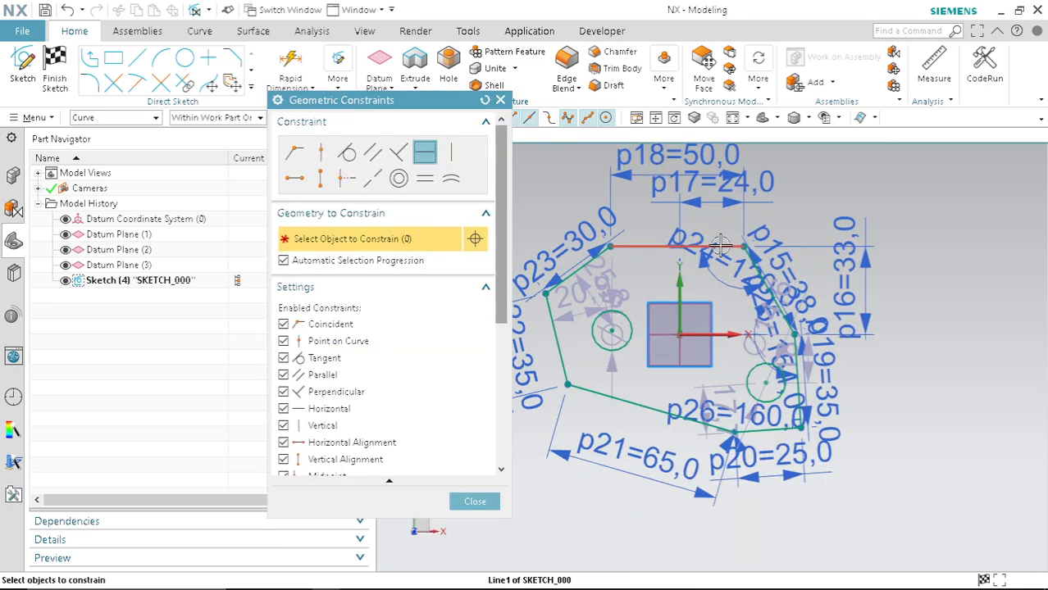
scroll(870, 246, "down", 2)
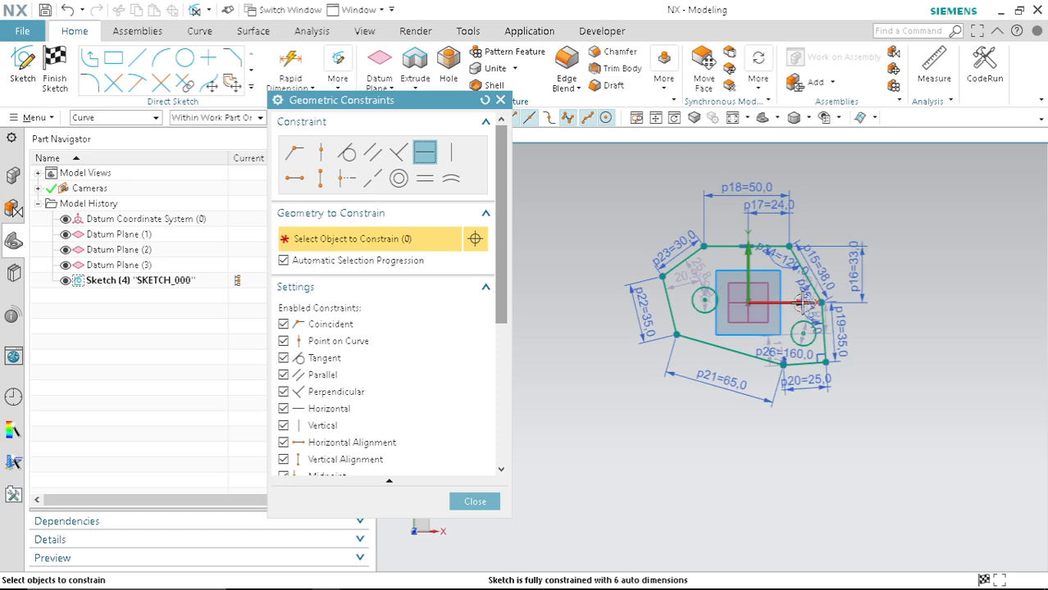
scroll(784, 292, "up", 3)
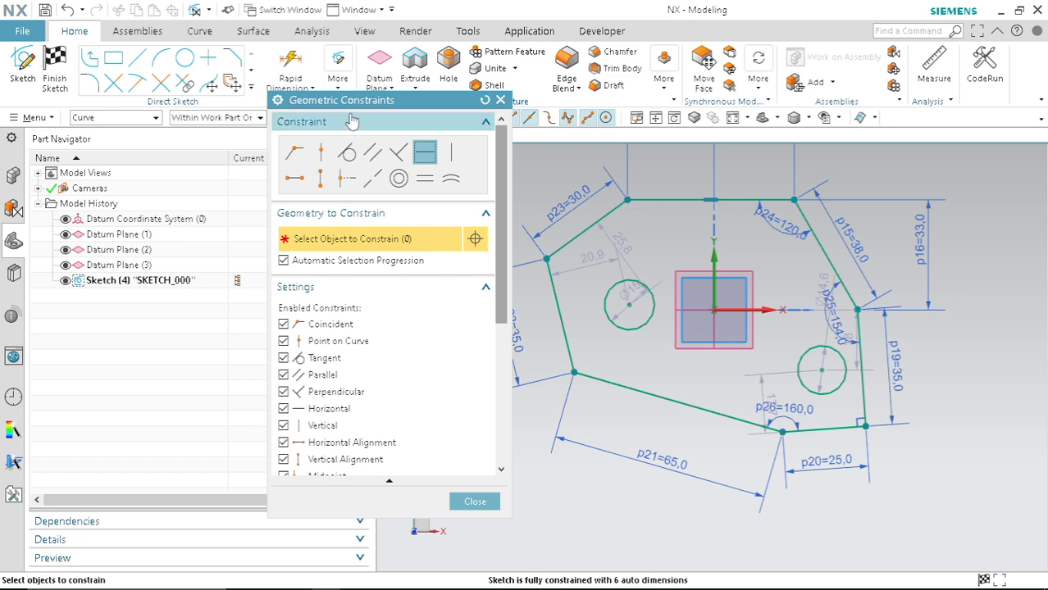
left_click_drag(351, 101, 332, 86)
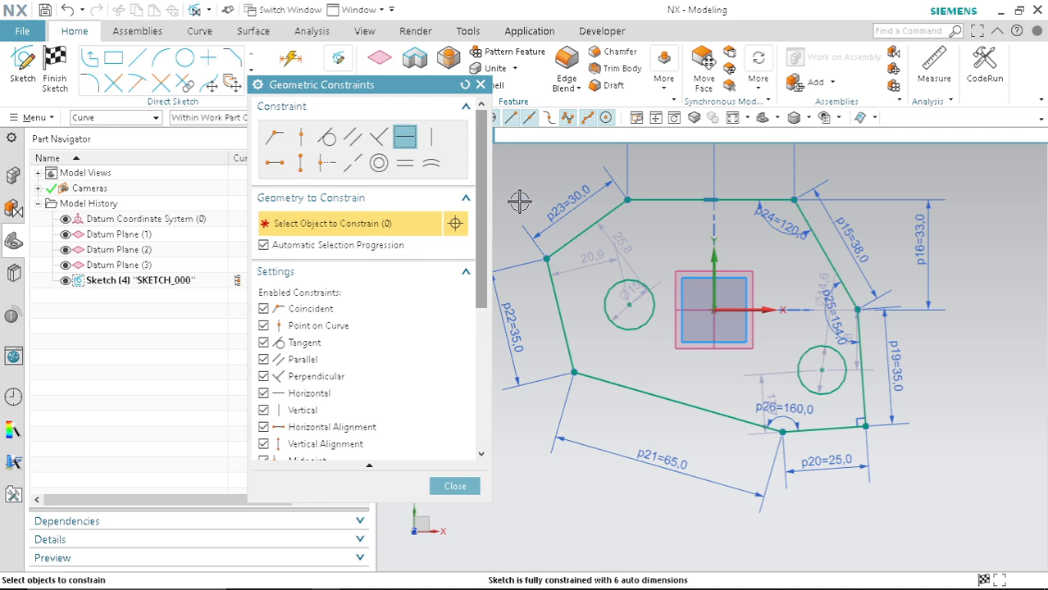
left_click(427, 169)
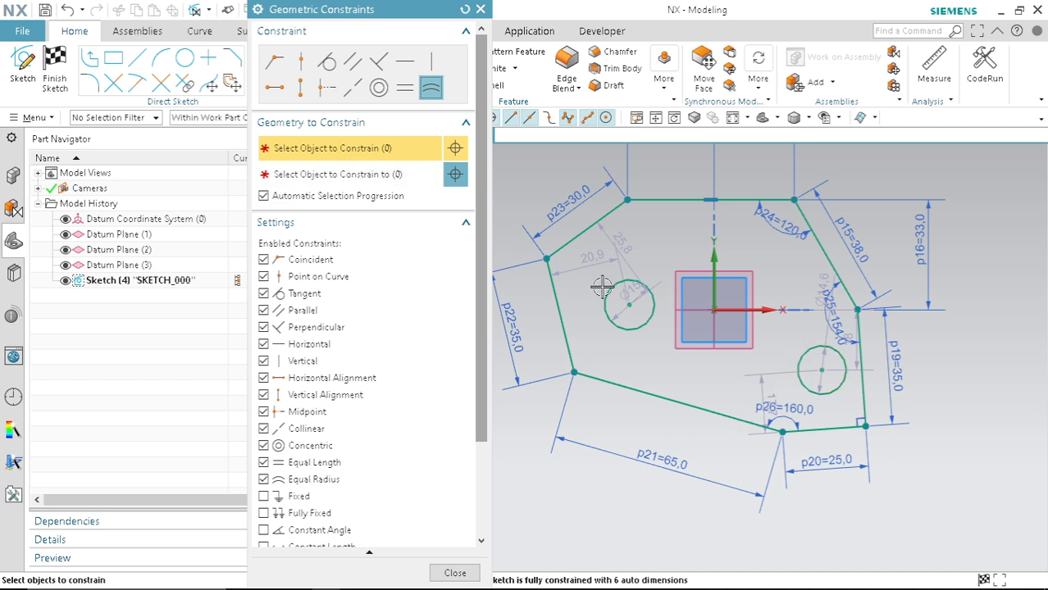
left_click(627, 328)
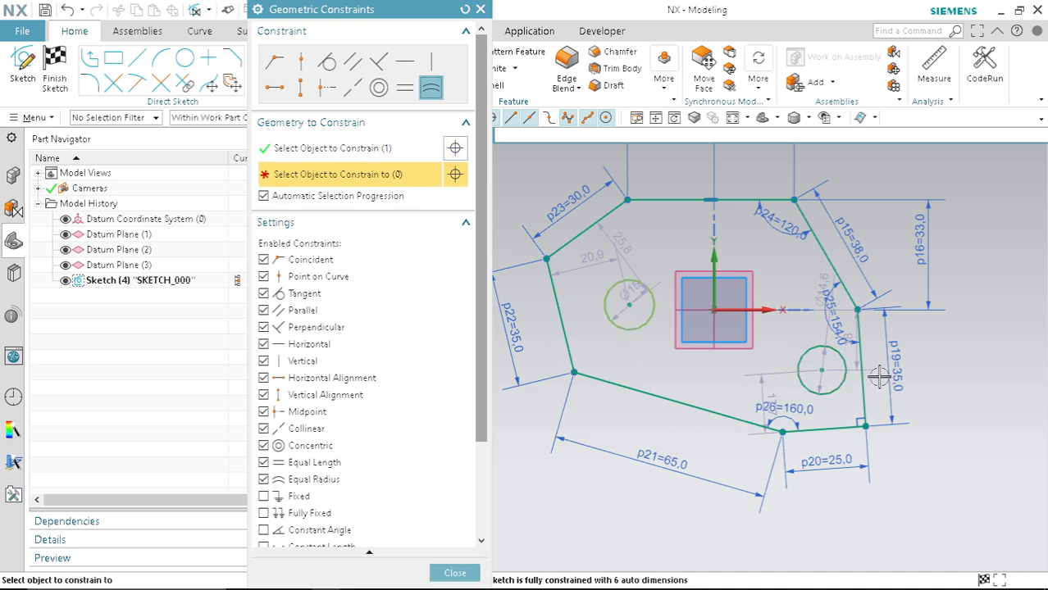
left_click(807, 357)
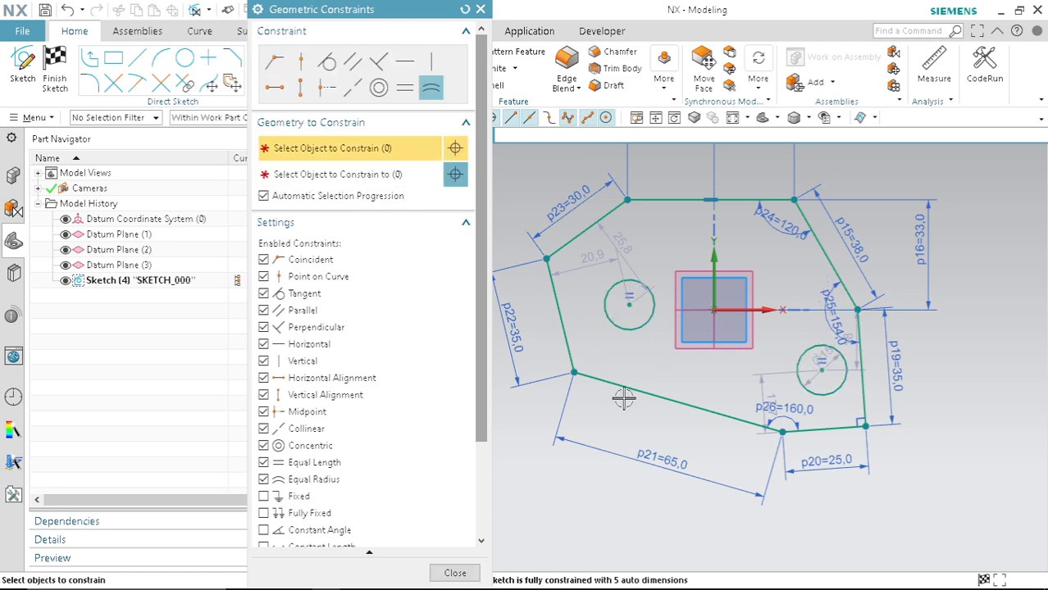
left_click(454, 572)
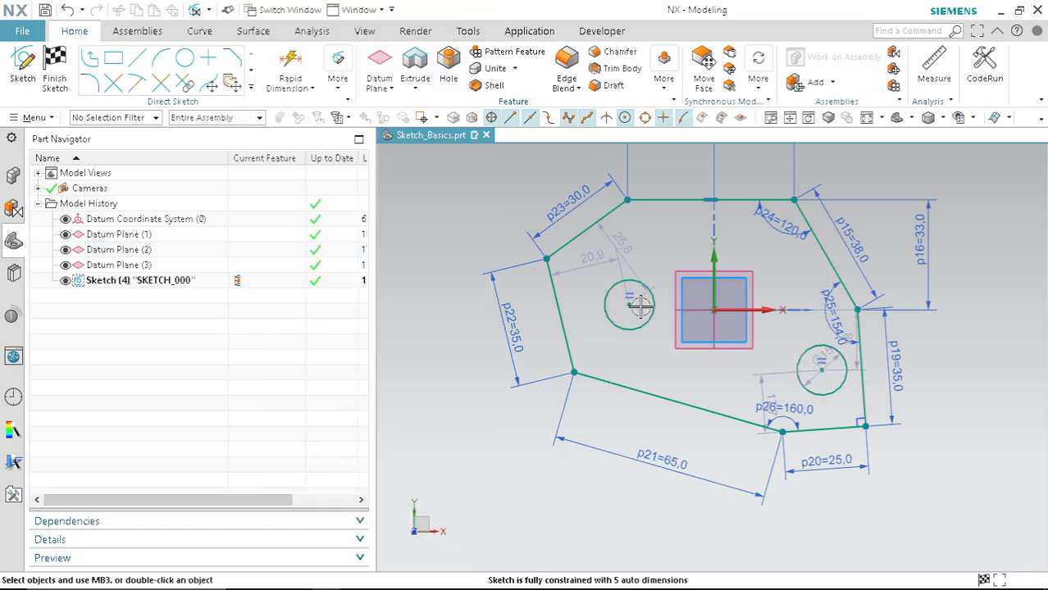
Move the right circle up by its center so that it sits close to the sketch's X axis.
scroll(638, 305, "up", 6)
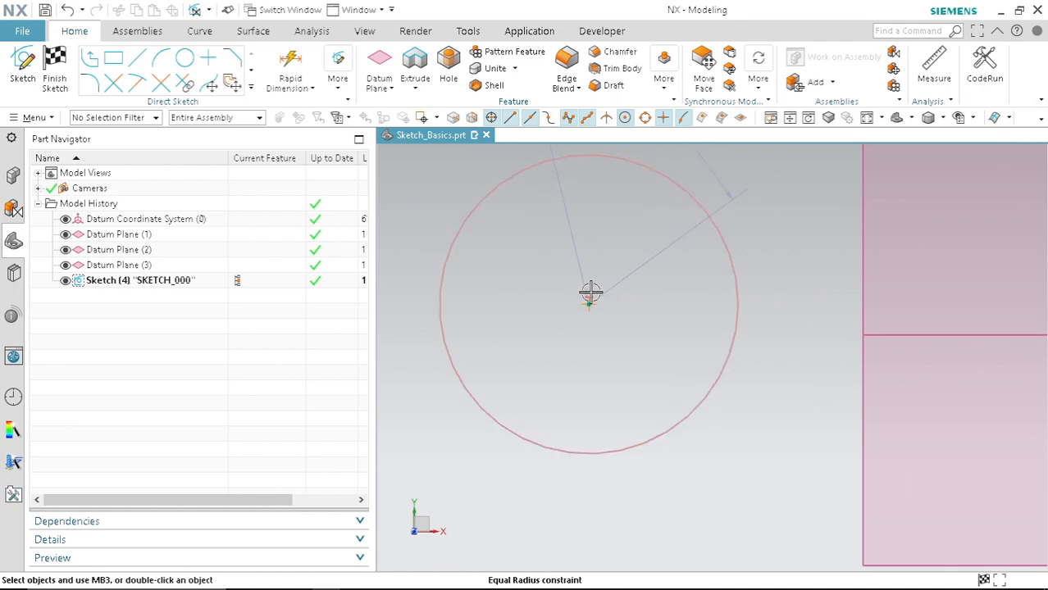
scroll(594, 283, "down", 6)
scroll(672, 309, "up", 3)
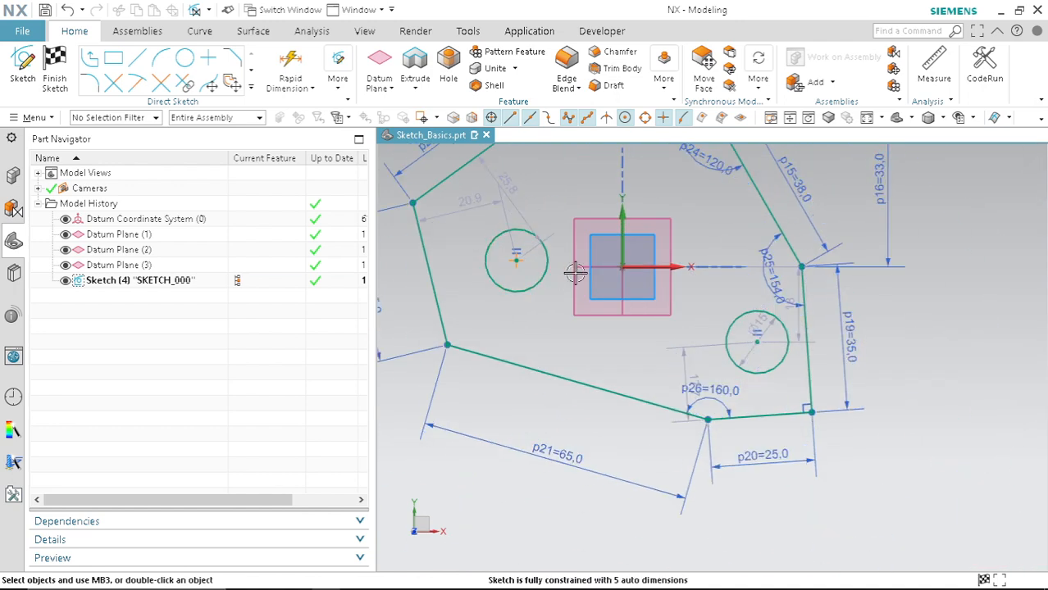
scroll(687, 309, "down", 2)
scroll(582, 274, "up", 4)
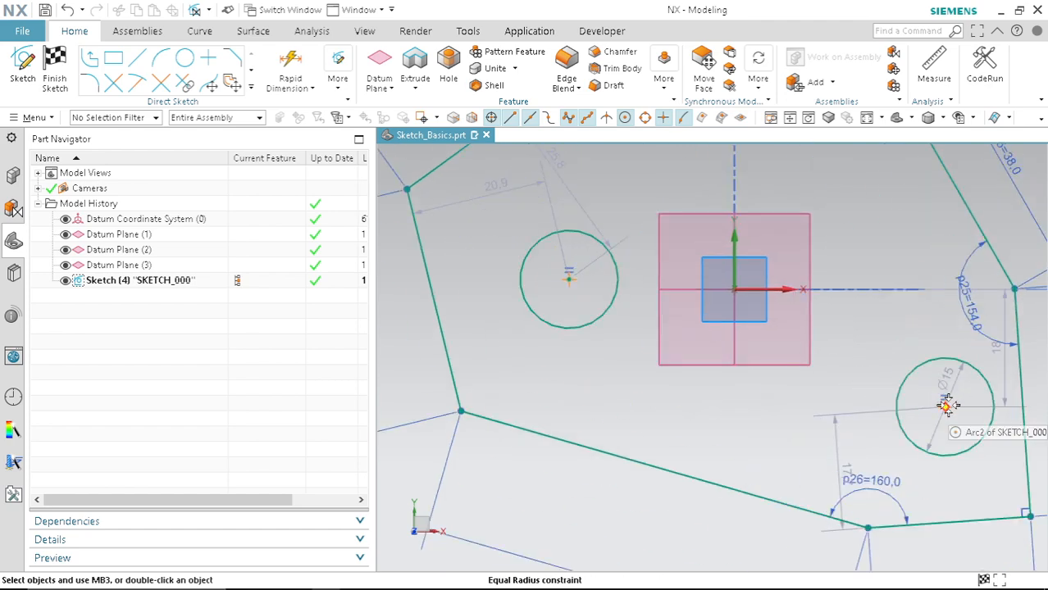
left_click_drag(947, 403, 889, 296)
scroll(820, 312, "down", 5)
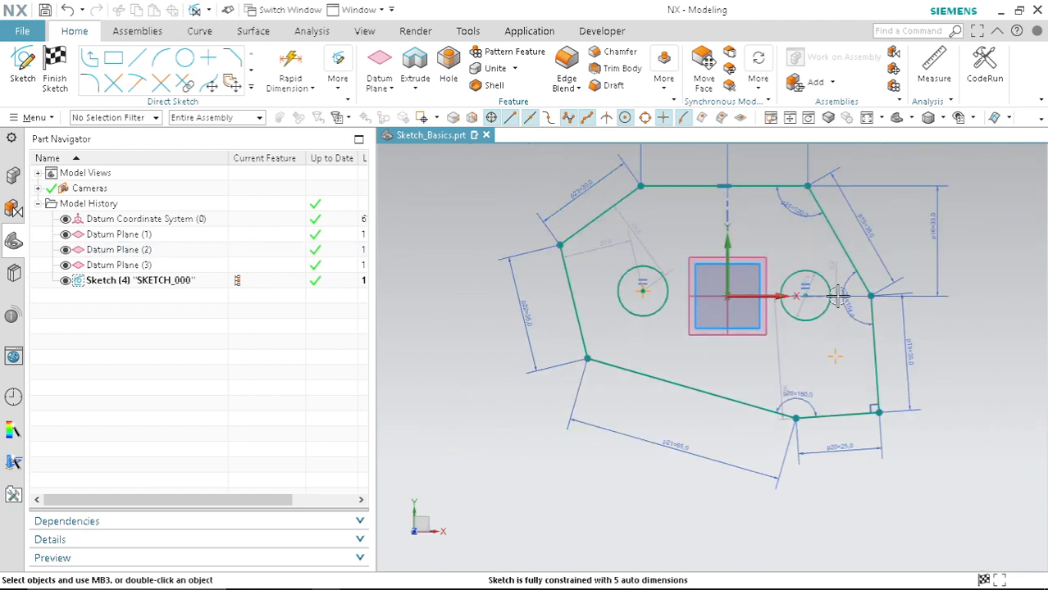
Place the right circle's diameter dimension outside the profile and make it a driving value of 20 mm.
scroll(794, 302, "up", 4)
left_click_drag(742, 320, 895, 253)
left_click(895, 253)
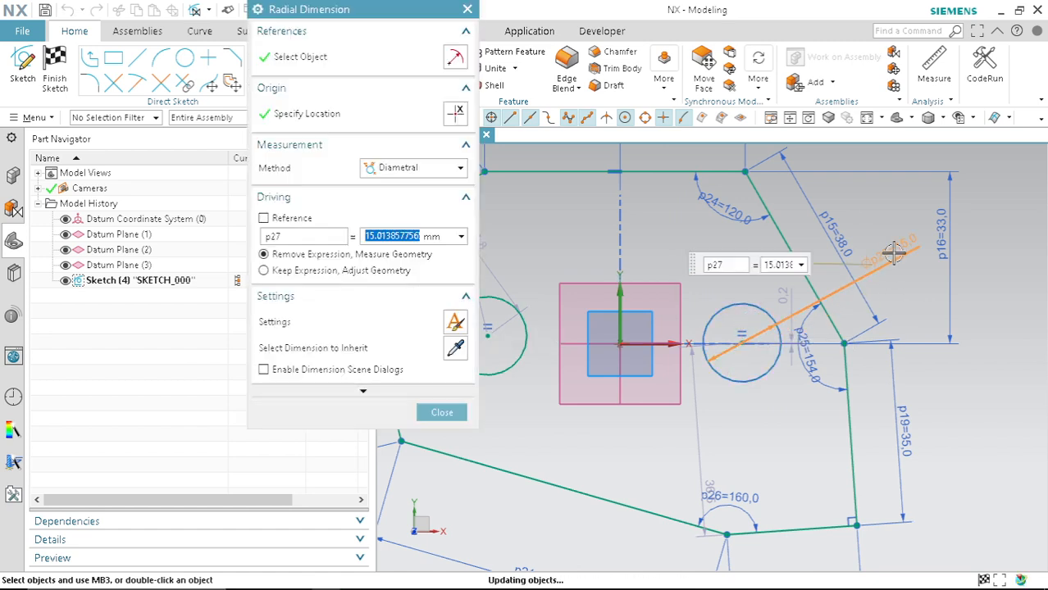
type("20")
key("Return")
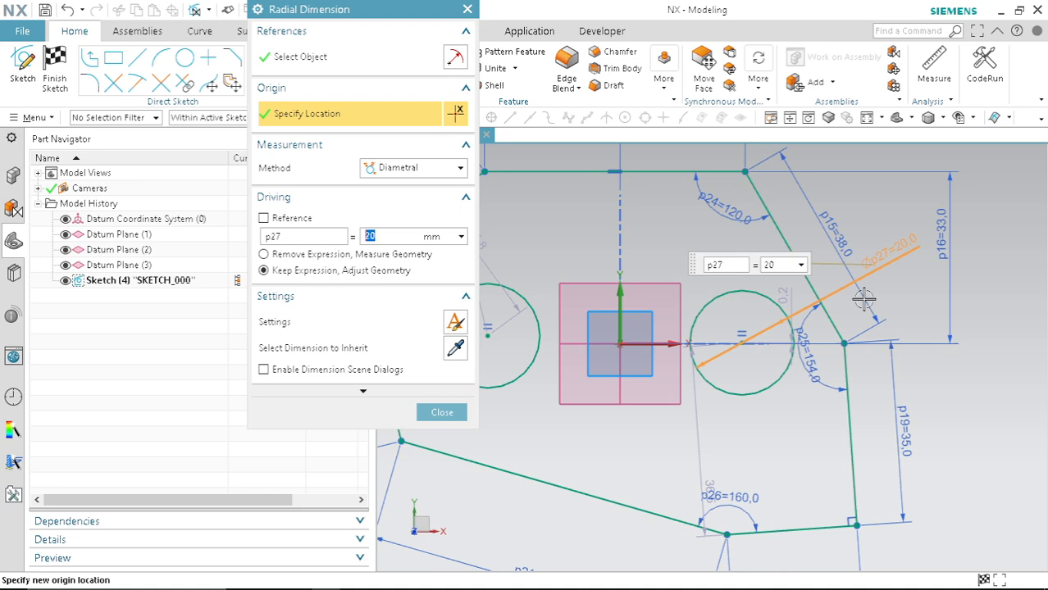
left_click(442, 412)
Apply a Horizontal Alignment constraint between the left circle's center and the right circle's center.
scroll(577, 340, "down", 3)
scroll(577, 340, "up", 3)
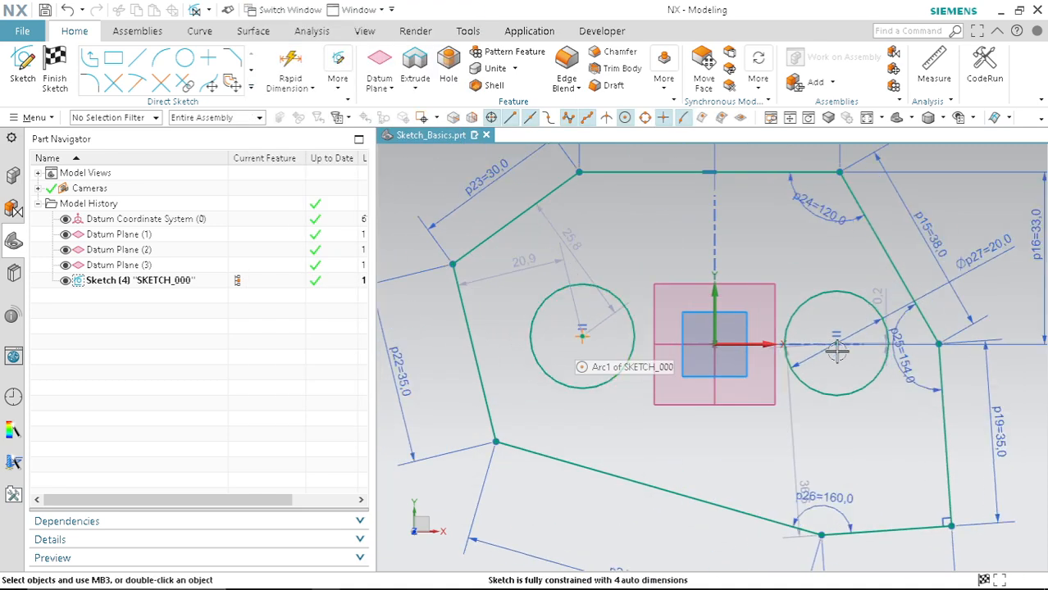
scroll(724, 330, "down", 3)
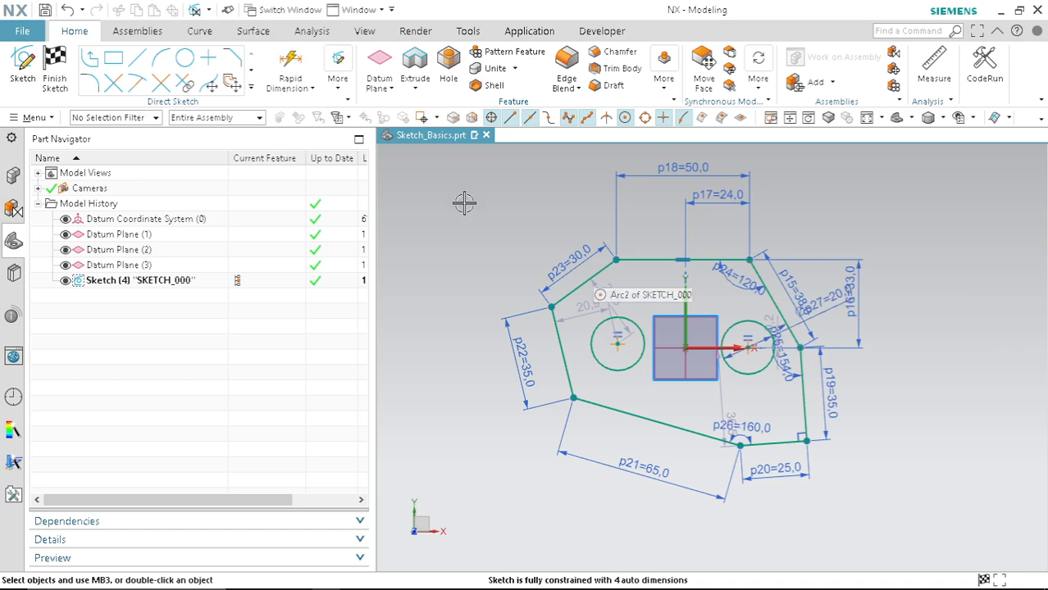
left_click(339, 89)
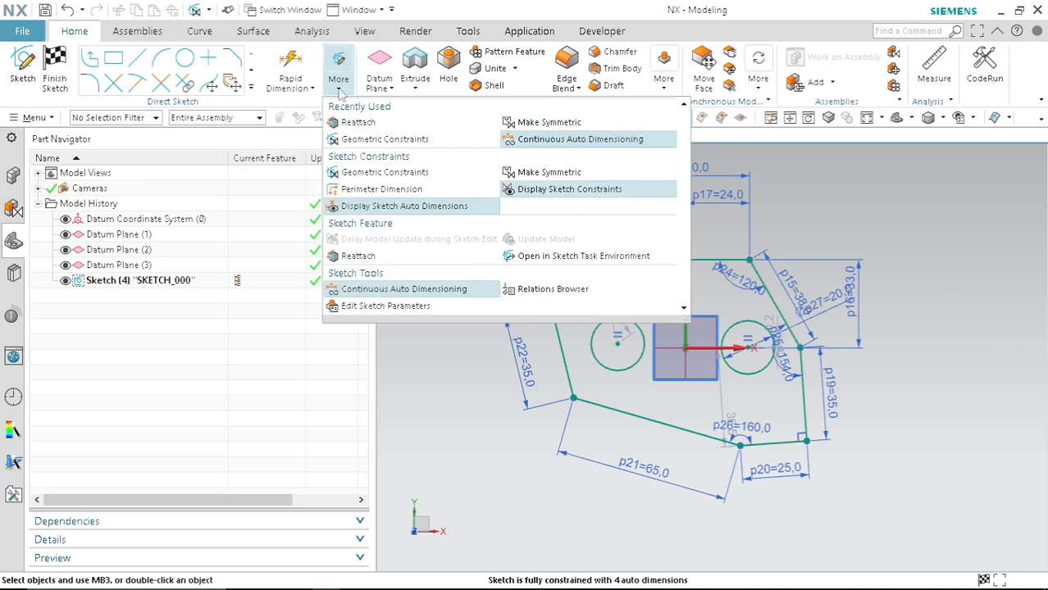
left_click(420, 139)
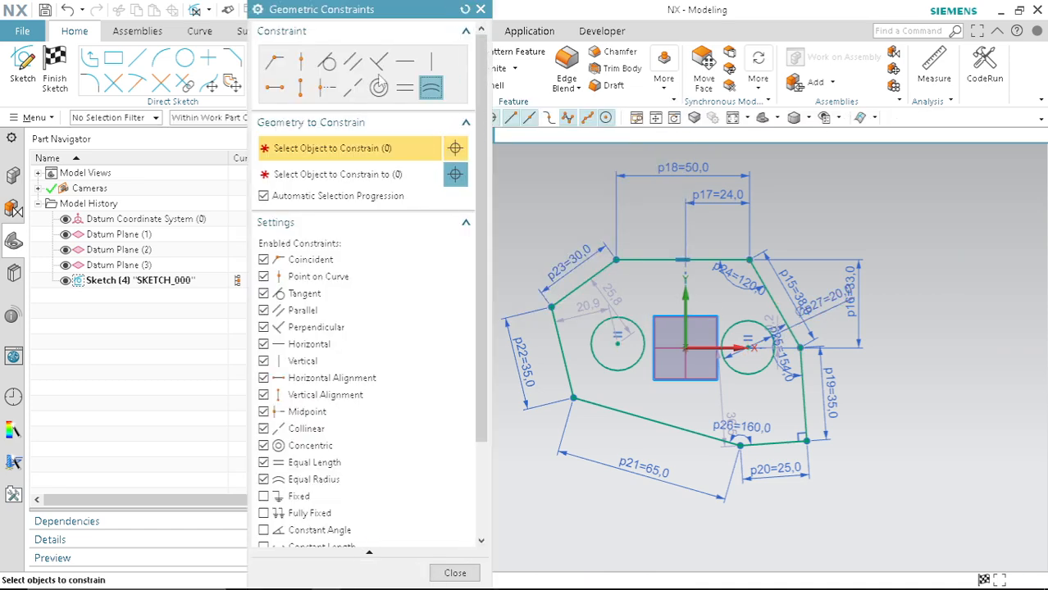
left_click_drag(351, 10, 221, 32)
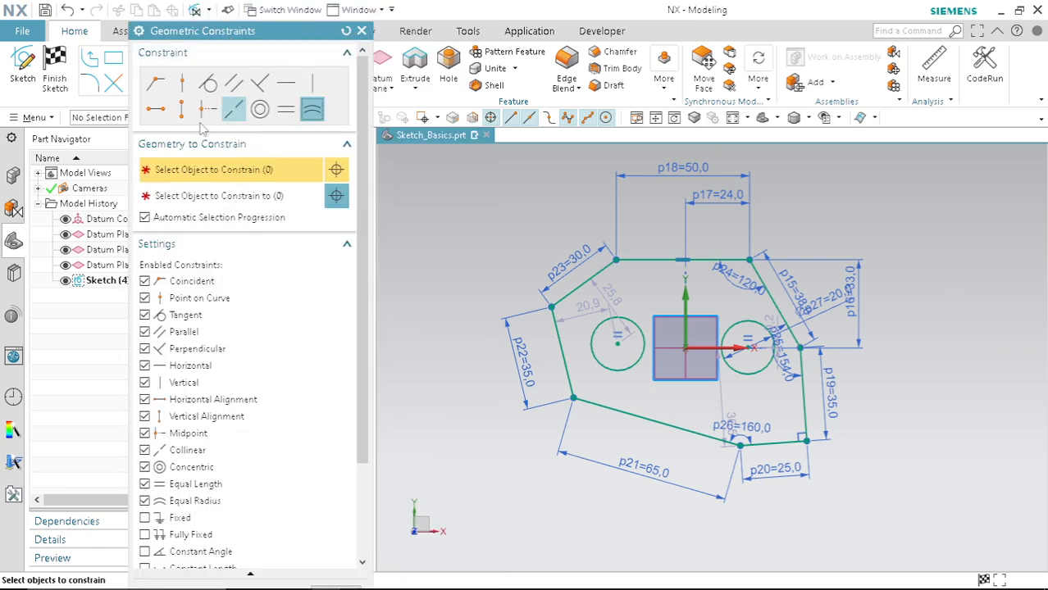
left_click(156, 111)
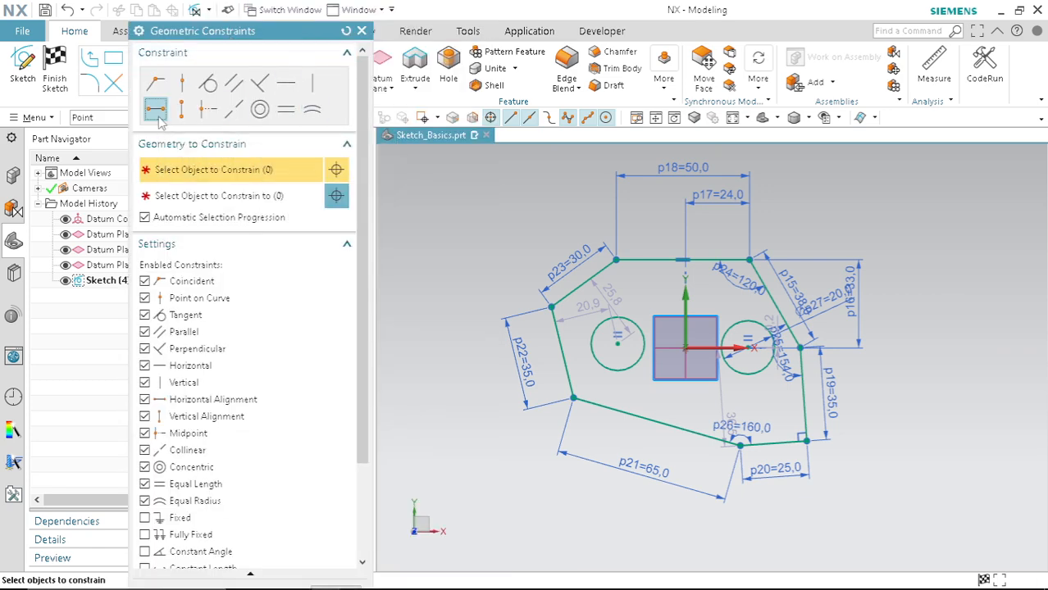
left_click(627, 349)
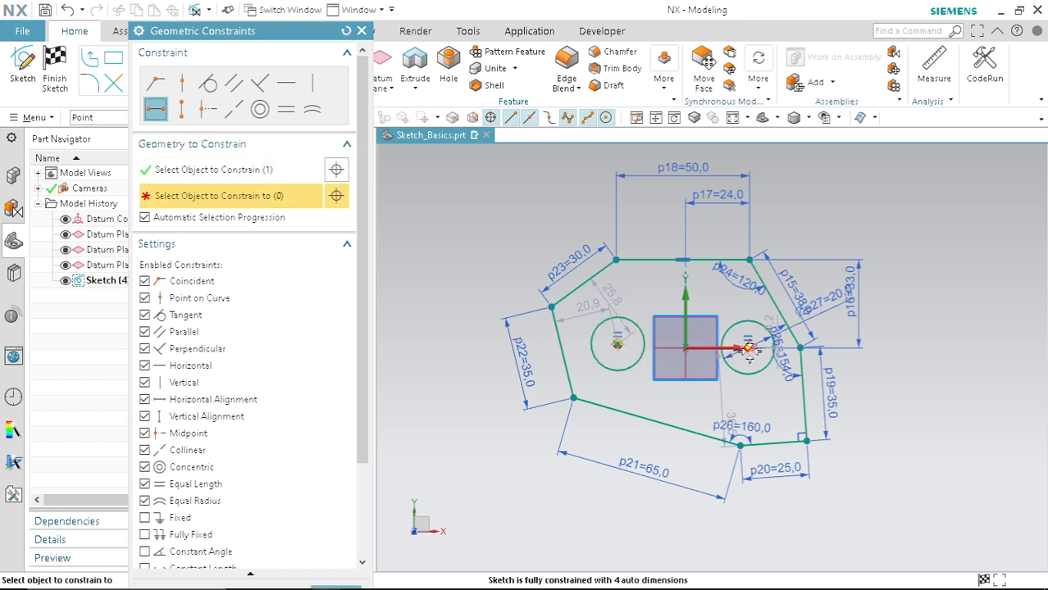
left_click(693, 373)
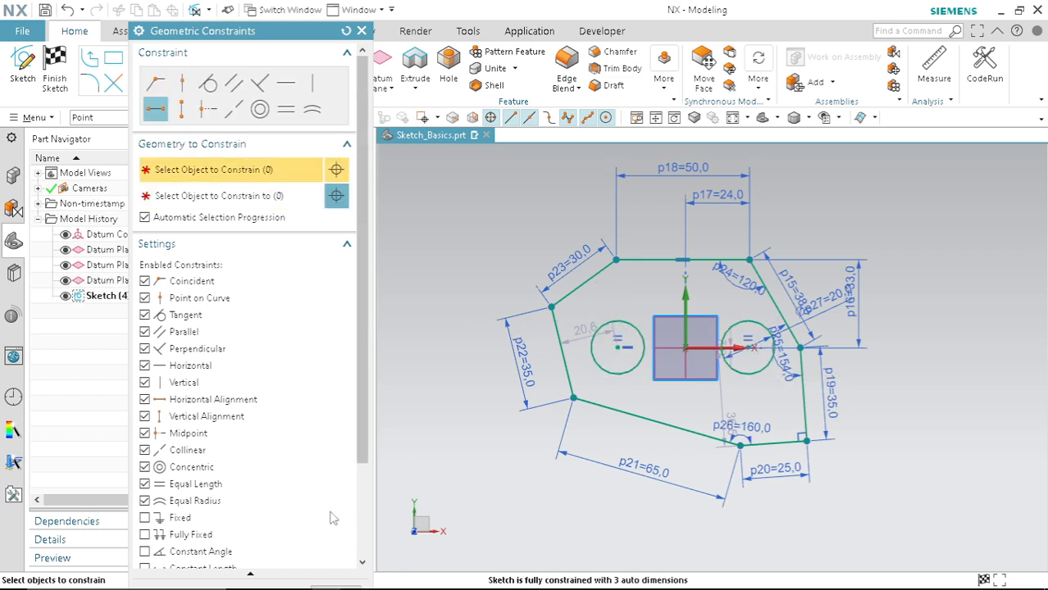
left_click(362, 32)
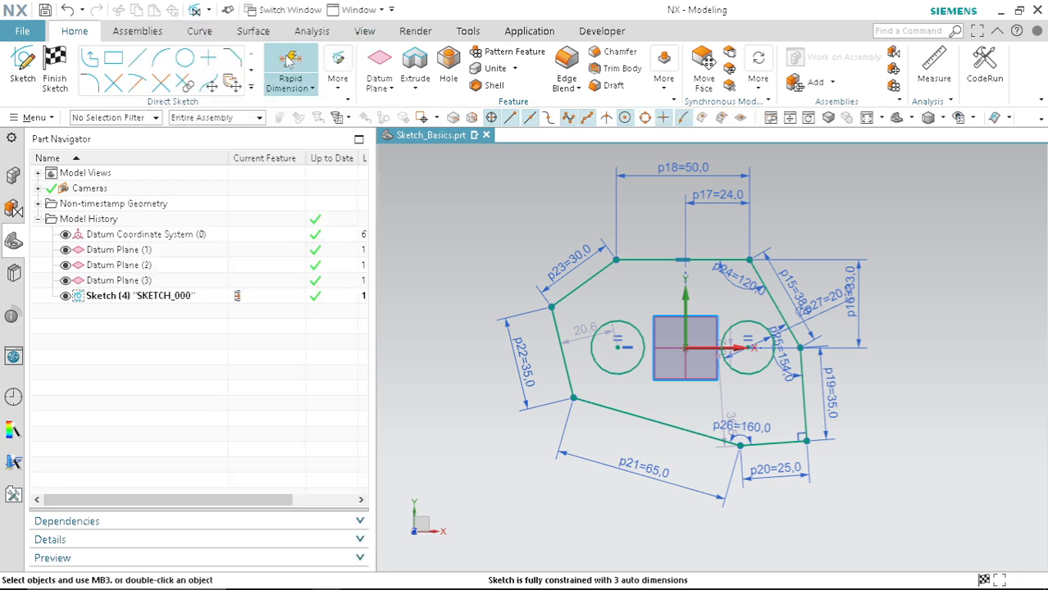
Dimension the left circle's center horizontally from the sketch origin with a driving distance of 25 mm.
left_click(289, 66)
scroll(623, 349, "down", 2)
scroll(623, 348, "up", 3)
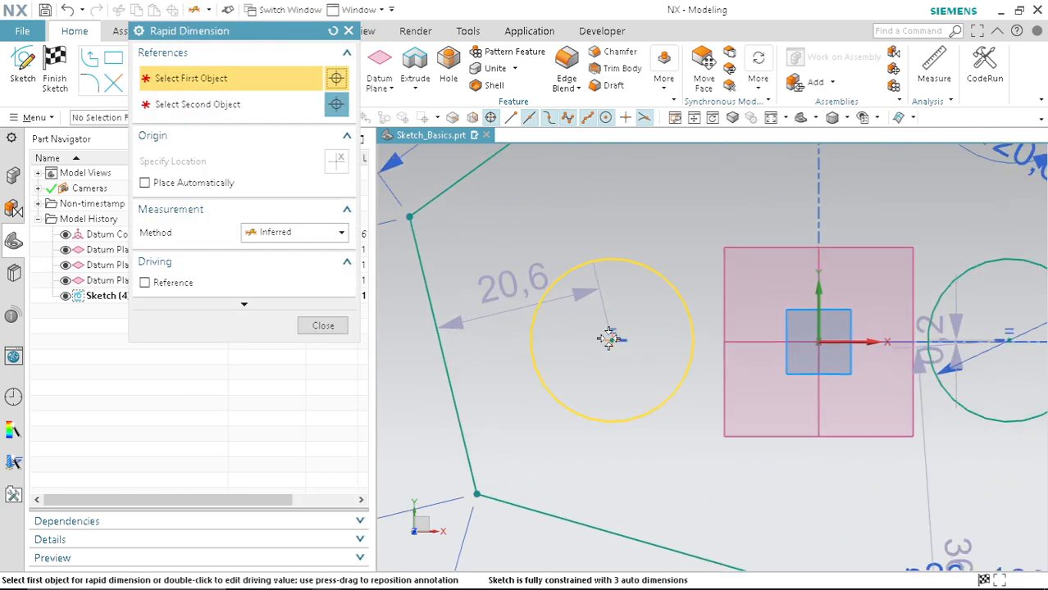
left_click(605, 336)
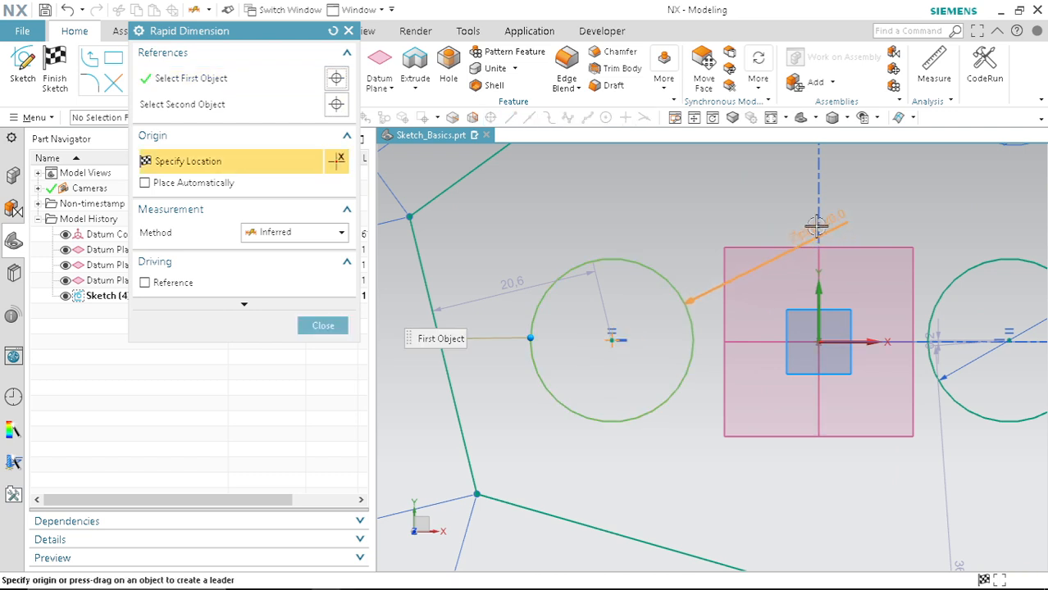
left_click(287, 107)
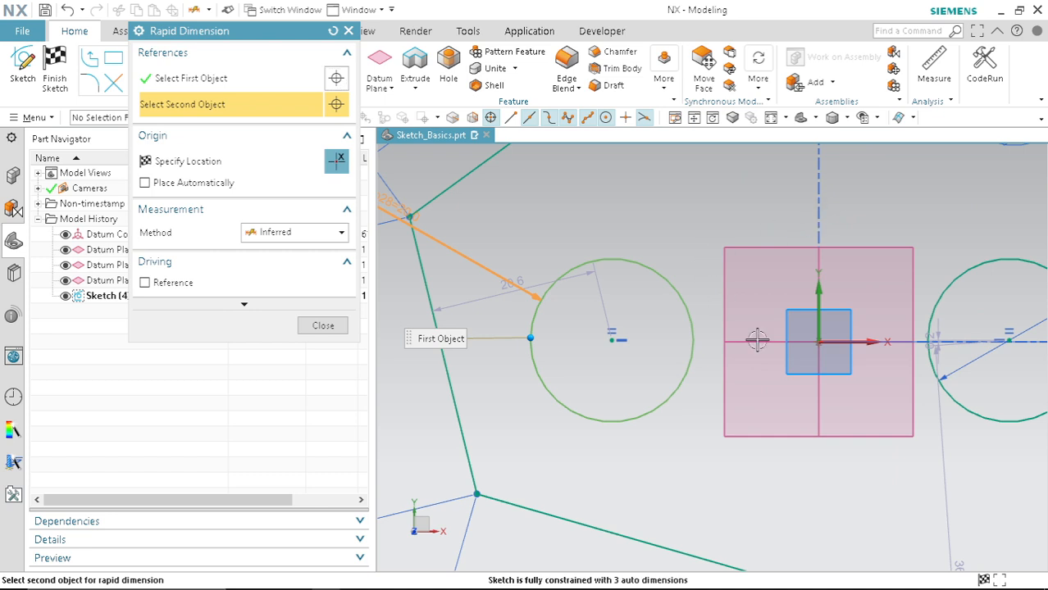
left_click(818, 312)
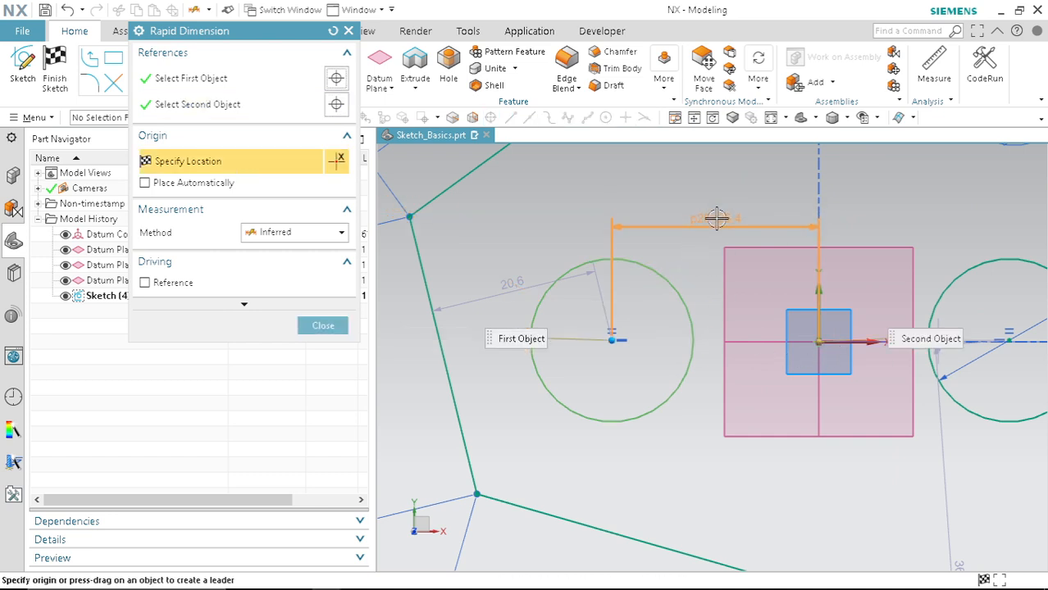
left_click(790, 259)
type("25")
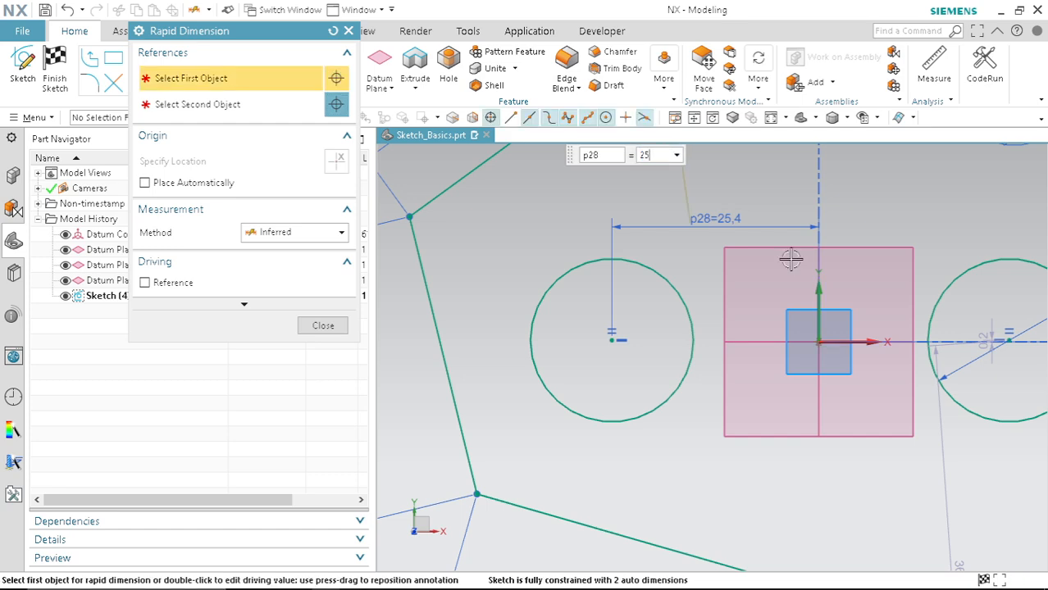
key("Return")
left_click(322, 325)
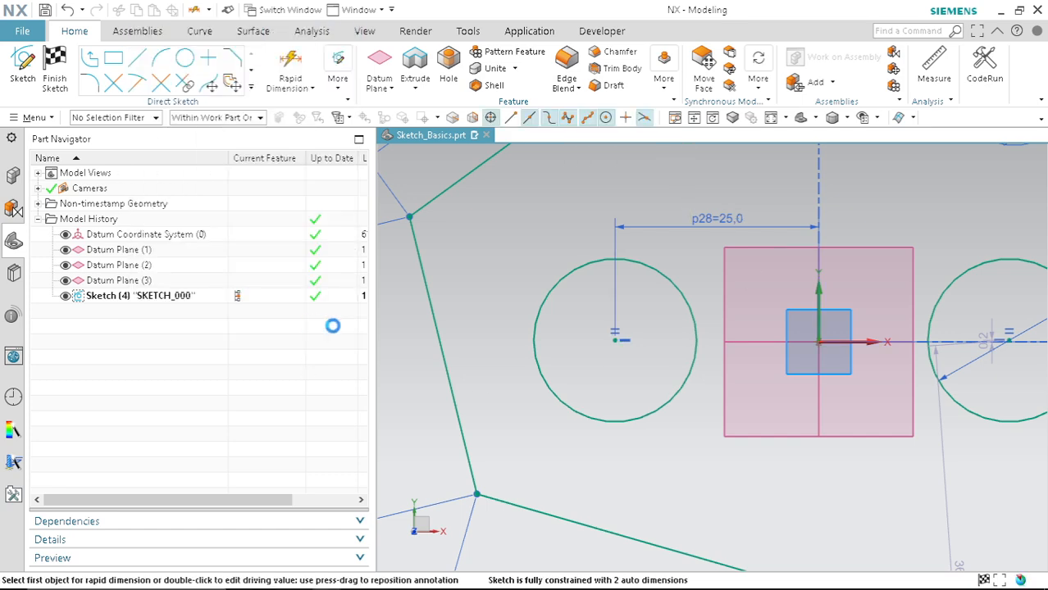
Dimension the right circle's center horizontally from the sketch origin with a driving distance of 25 mm.
scroll(601, 302, "down", 3)
scroll(801, 325, "up", 2)
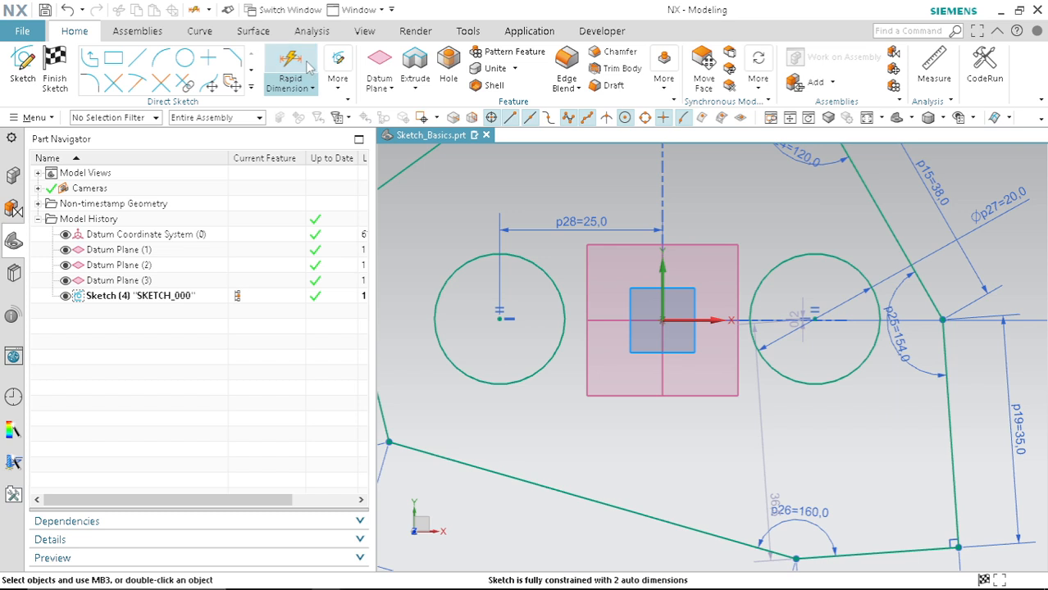
left_click(663, 320)
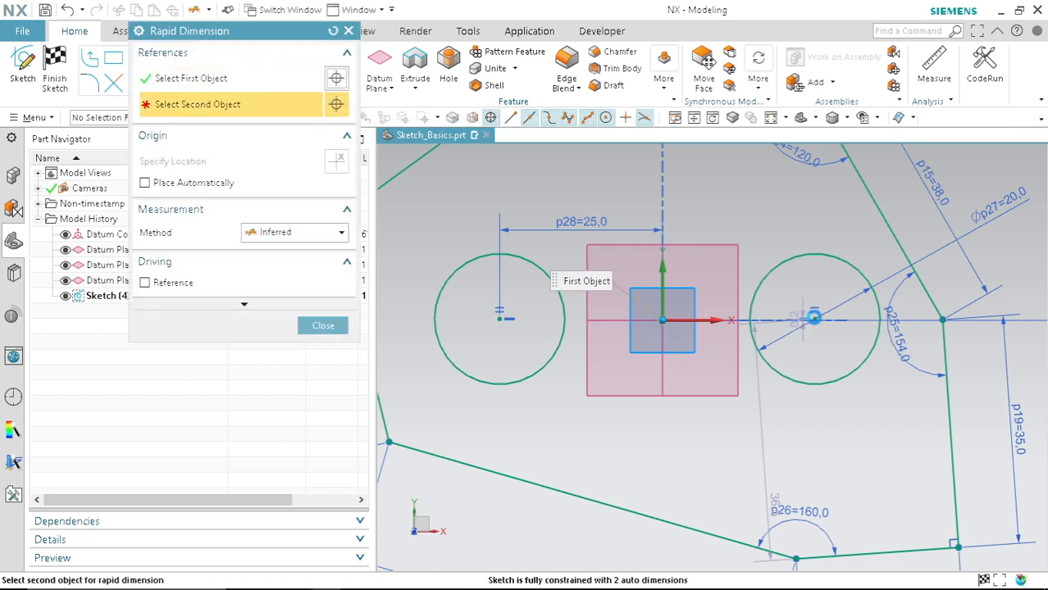
left_click(815, 319)
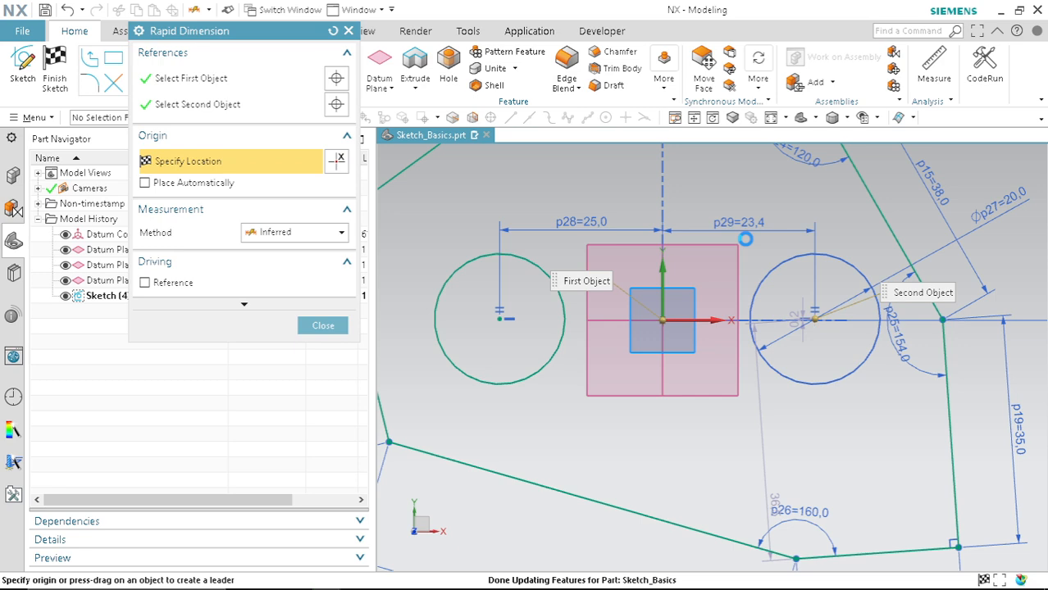
left_click(745, 238)
type("25")
key("Return")
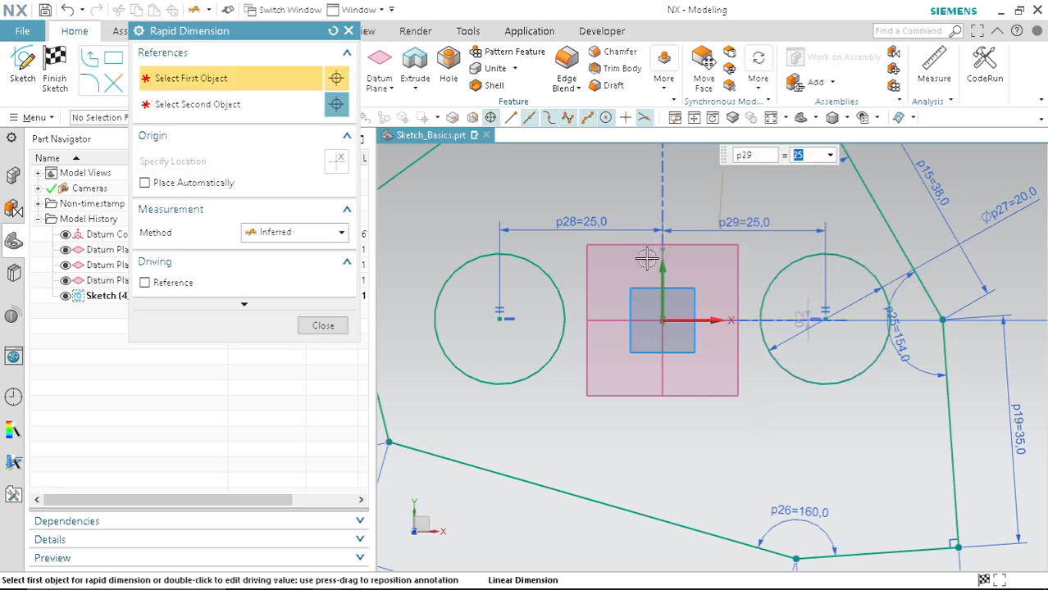
left_click(322, 326)
Turn the automatic dimension between the right circle's center and the X axis into a driving dimension of 0 mm.
scroll(656, 310, "down", 5)
scroll(672, 301, "up", 4)
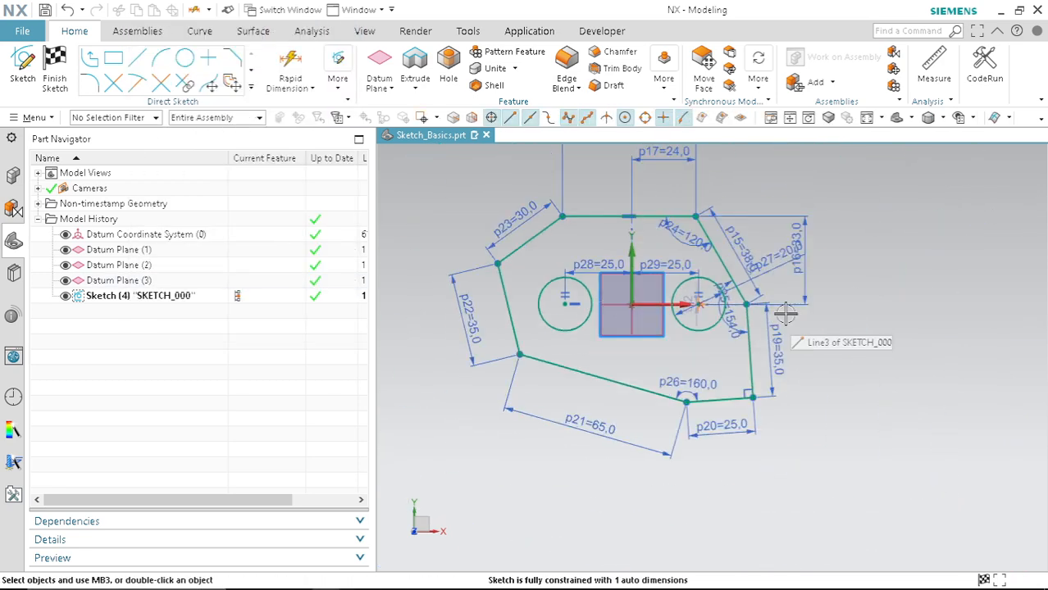
scroll(586, 289, "up", 4)
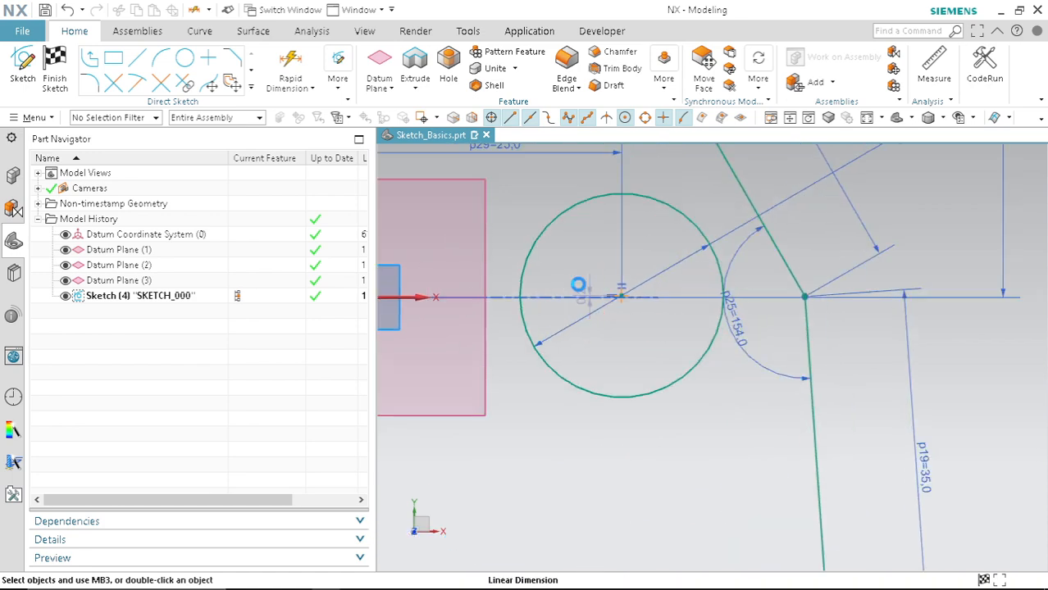
double_click(578, 284)
left_click(145, 318)
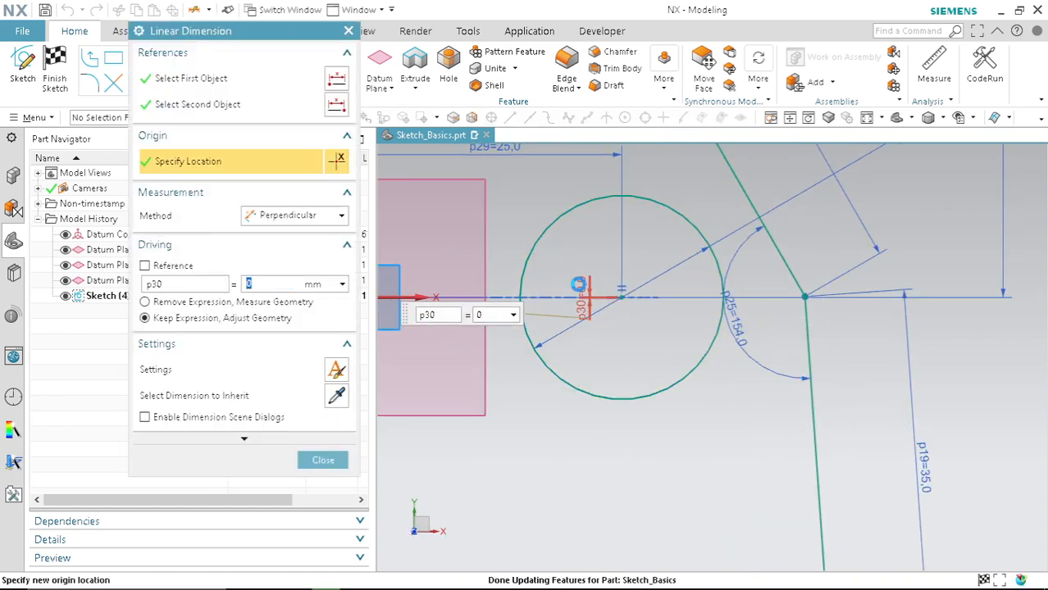
left_click(322, 460)
scroll(648, 324, "down", 5)
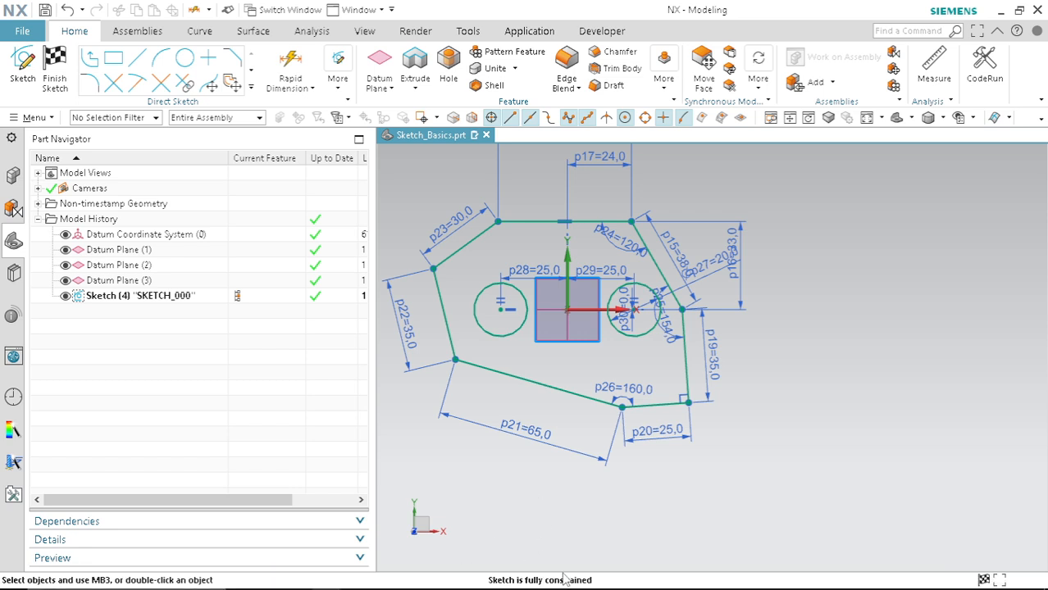
Finish the sketch and return to the 3D modeling view.
scroll(692, 427, "down", 2)
scroll(625, 365, "up", 3)
scroll(635, 361, "down", 2)
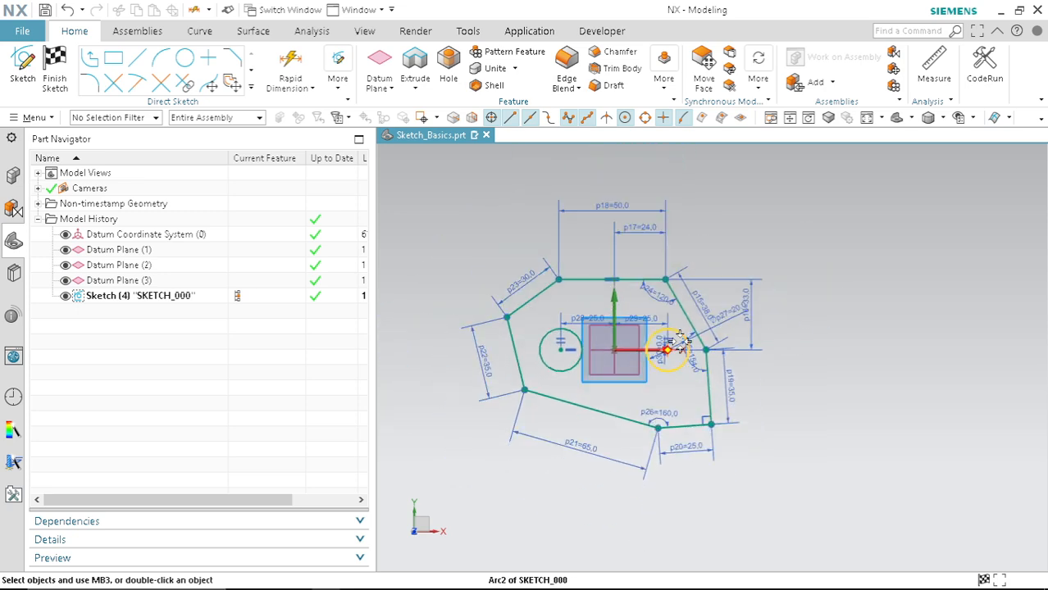
left_click(55, 67)
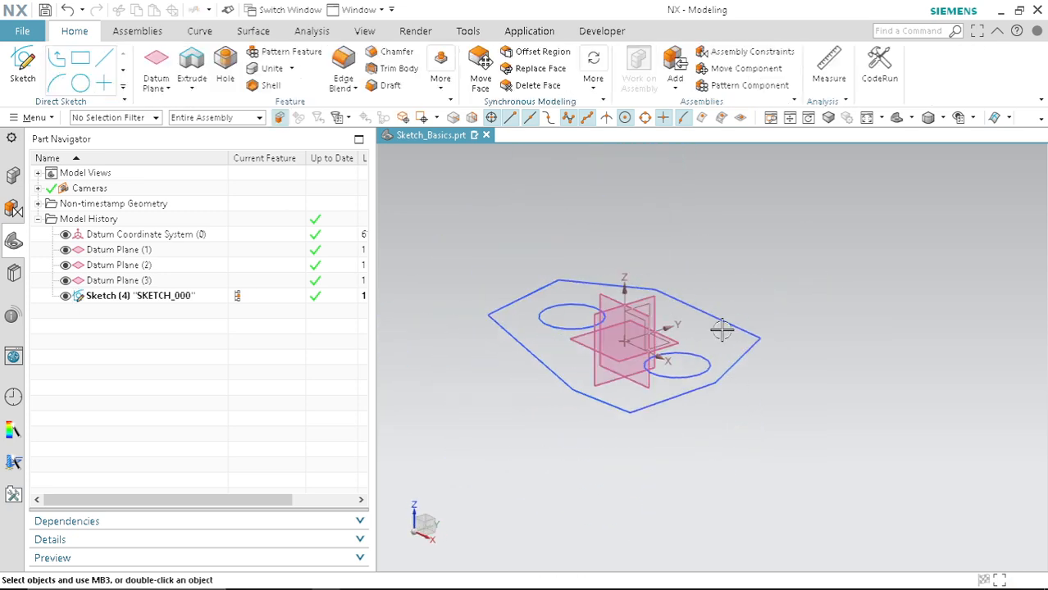
Extrude the seven-line outer profile without the circles from 0 to 15 mm, with Boolean set to None.
middle_click_drag(687, 233, 717, 303)
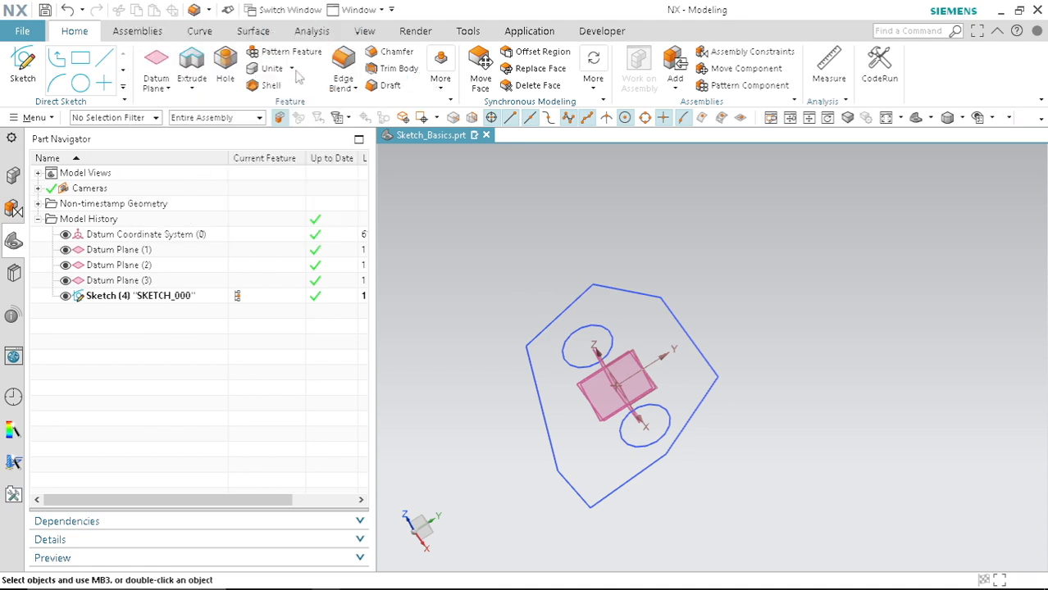
left_click(687, 339)
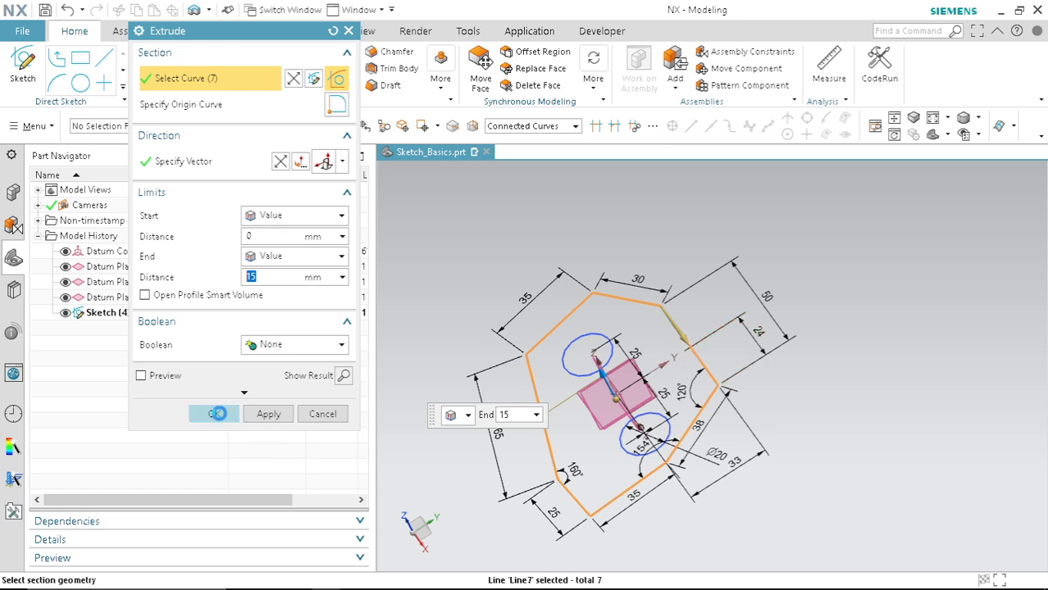
left_click(218, 414)
mouse_move(837, 293)
middle_mouse_down()
mouse_move(729, 348)
mouse_move(751, 346)
middle_mouse_up()
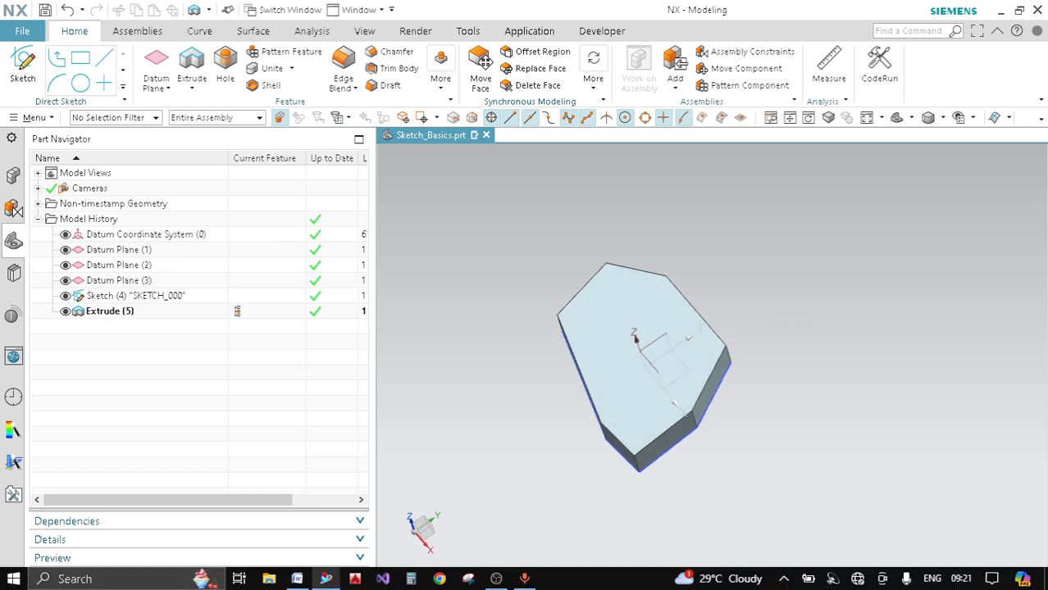
Switch to the Word document SketchBasics_01_Points to cover.docx, read the list of points, and return to NX.
left_click(297, 579)
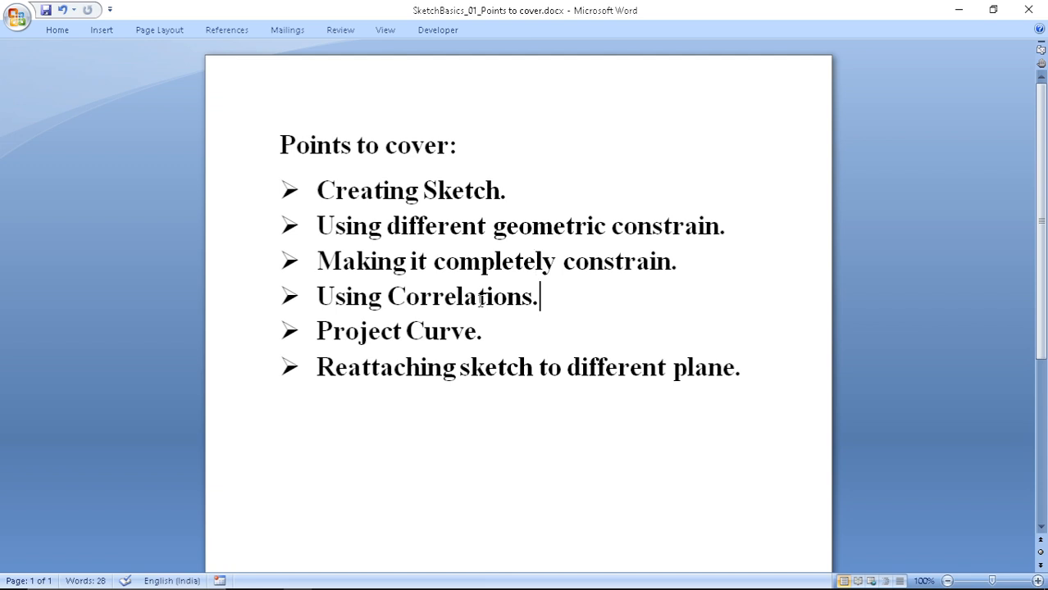
left_click(952, 11)
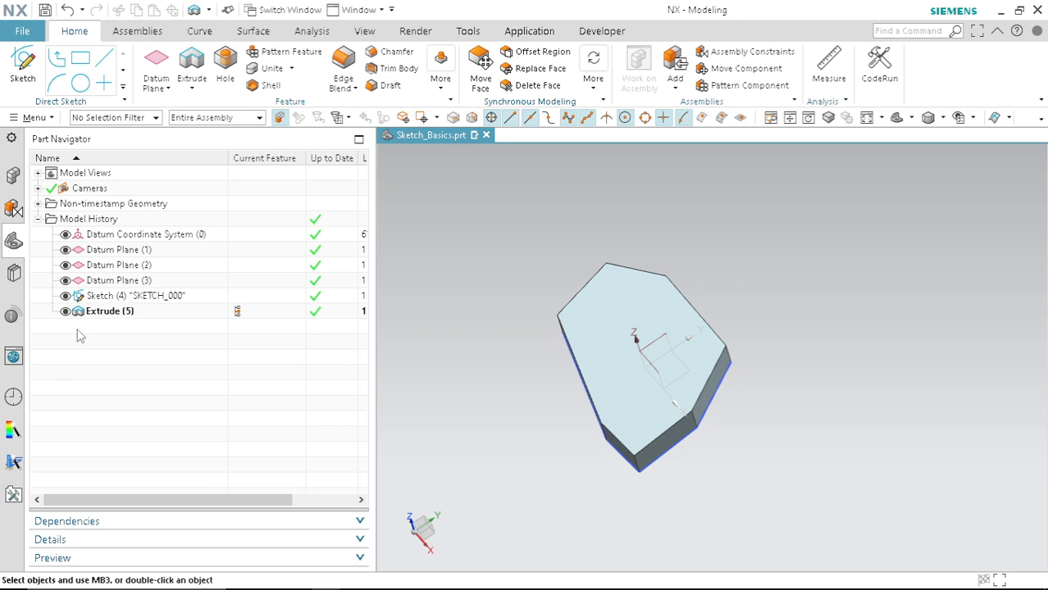
Reopen SKETCH_000 for editing and hide the extruded body.
double_click(138, 297)
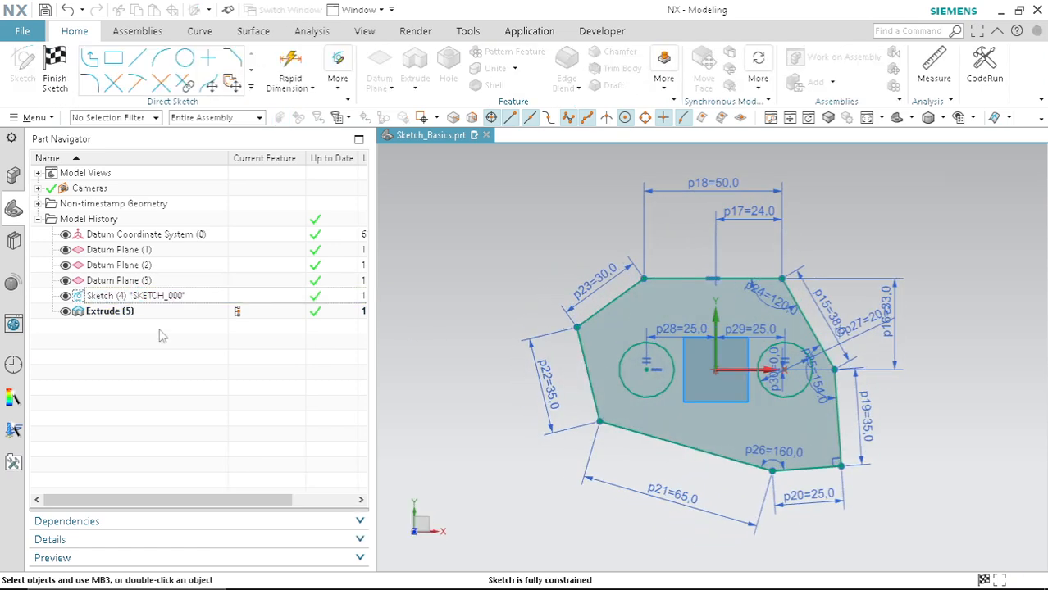
left_click(66, 312)
scroll(775, 314, "up", 3)
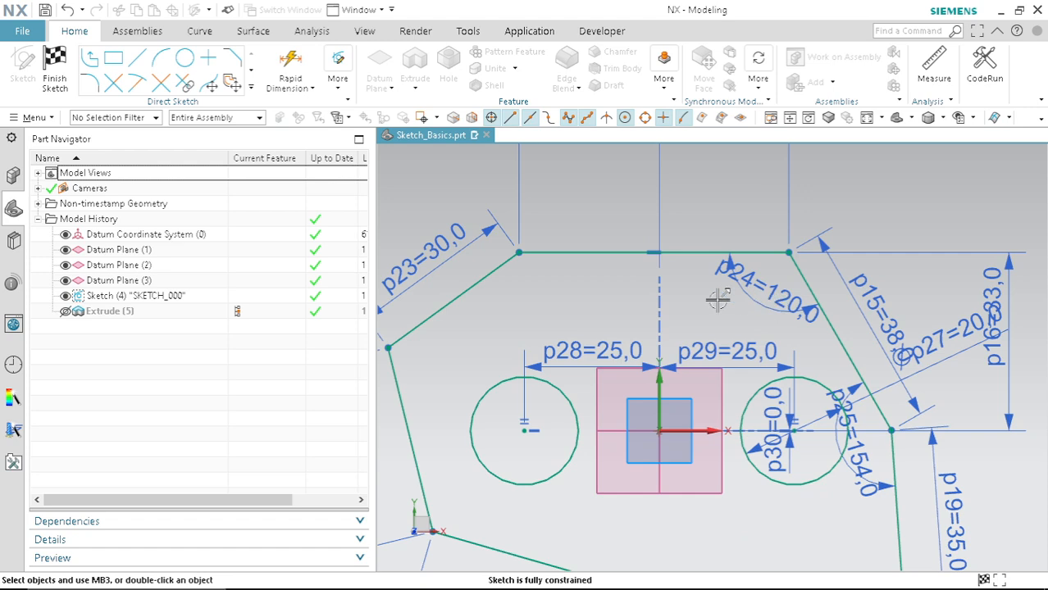
scroll(718, 297, "down", 3)
scroll(595, 331, "down", 1)
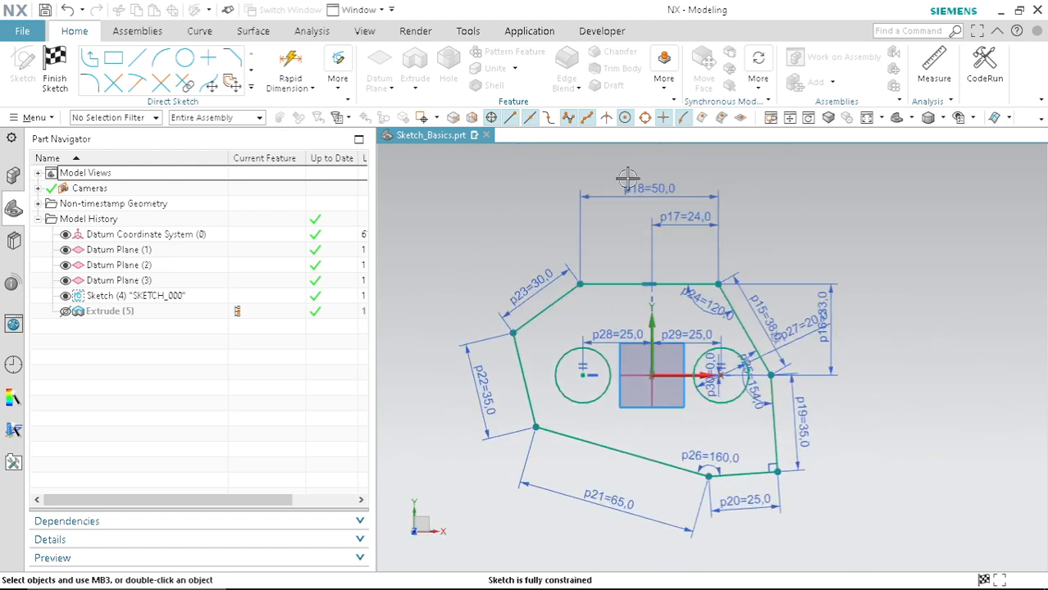
Move the p17 and p18 dimensions above the profile closer to its upper horizontal edge.
scroll(627, 176, "up", 3)
left_click_drag(740, 252, 744, 322)
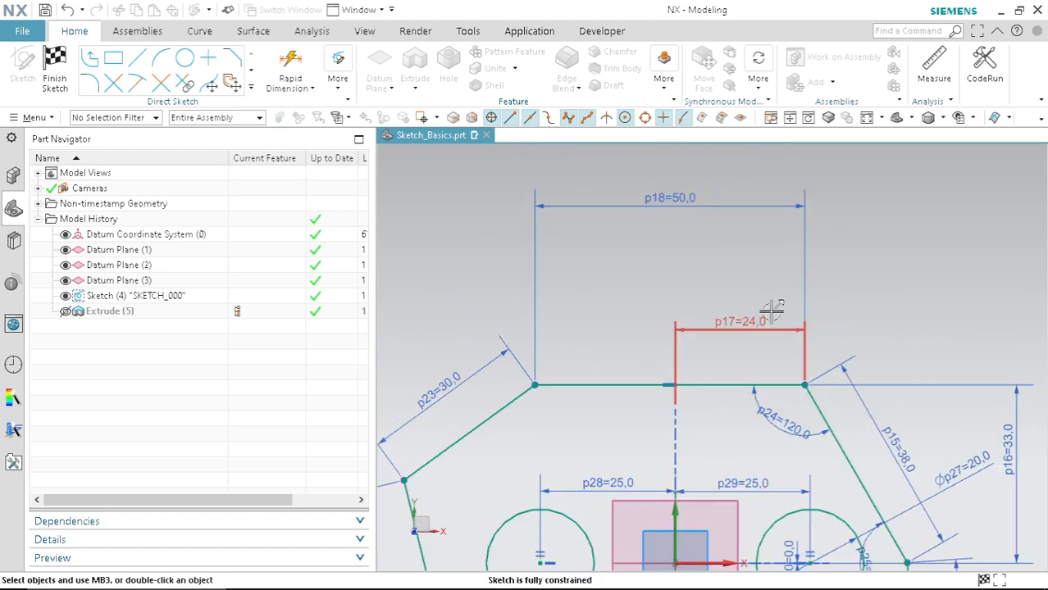
left_click_drag(671, 215, 687, 250)
scroll(687, 250, "up", 2)
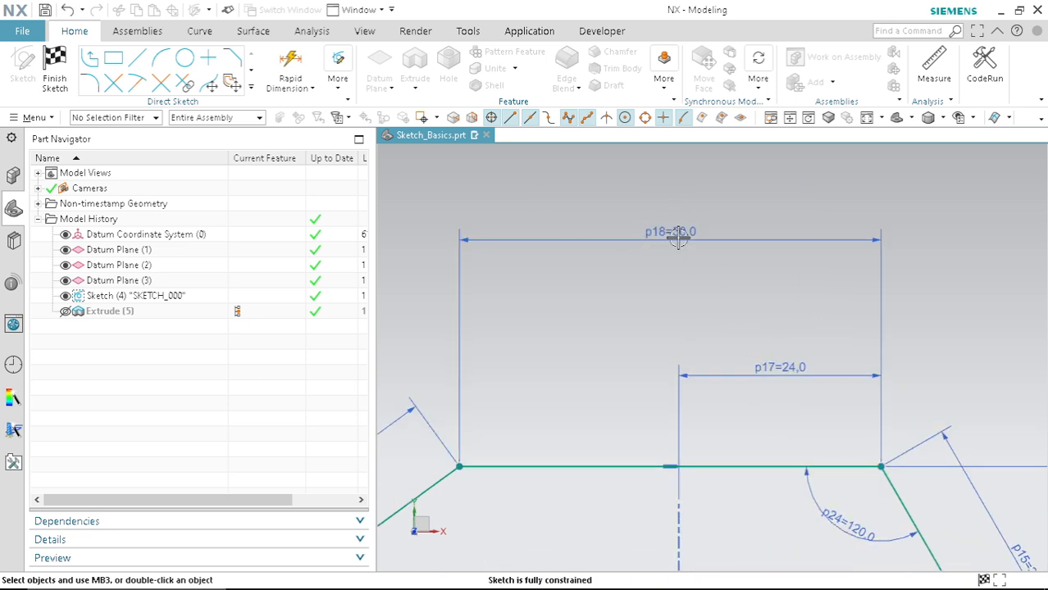
Link the upper-left slanted edge's length p23 to the adjacent left edge by setting its expression to p22.
scroll(667, 227, "down", 5)
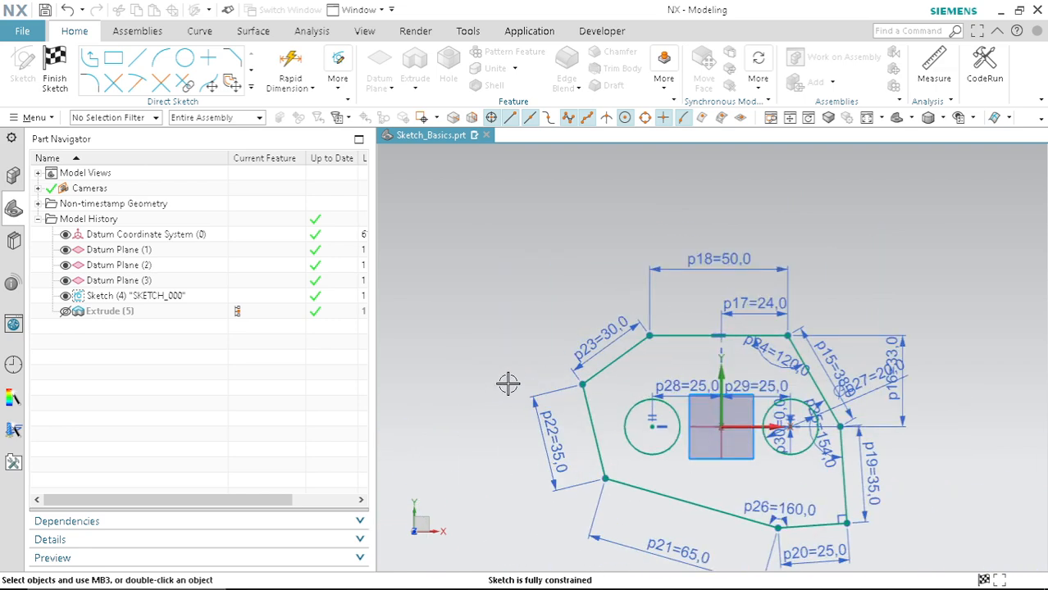
scroll(662, 339, "up", 3)
scroll(662, 339, "down", 3)
scroll(626, 387, "up", 3)
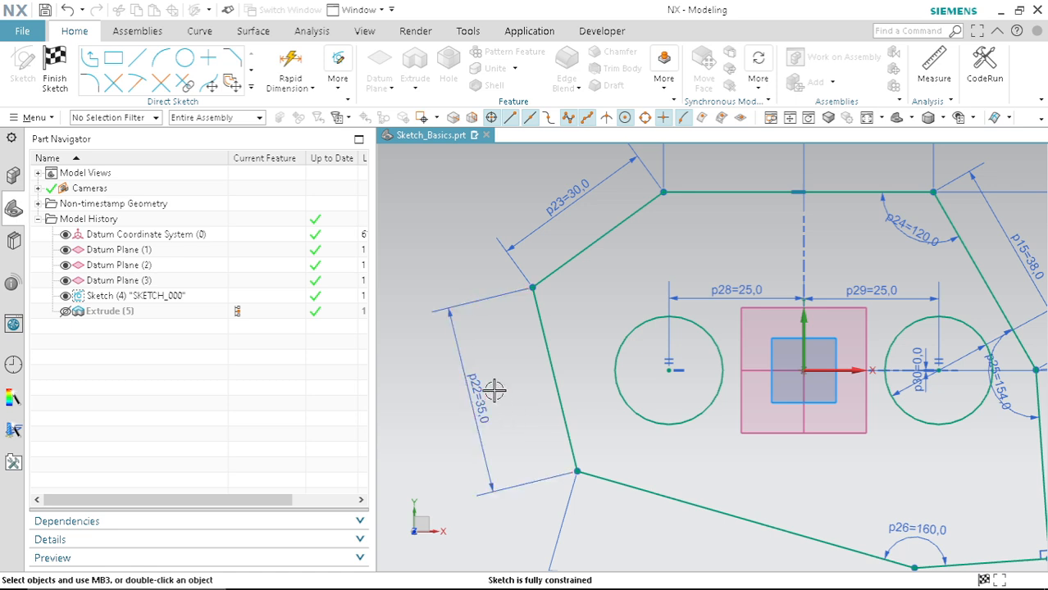
scroll(495, 414, "down", 1)
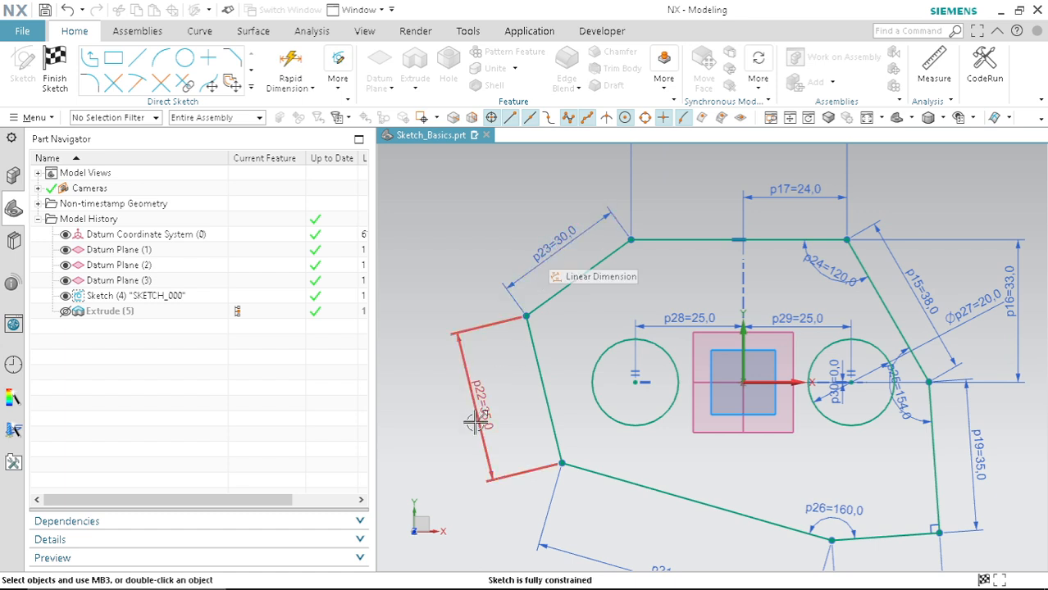
double_click(554, 245)
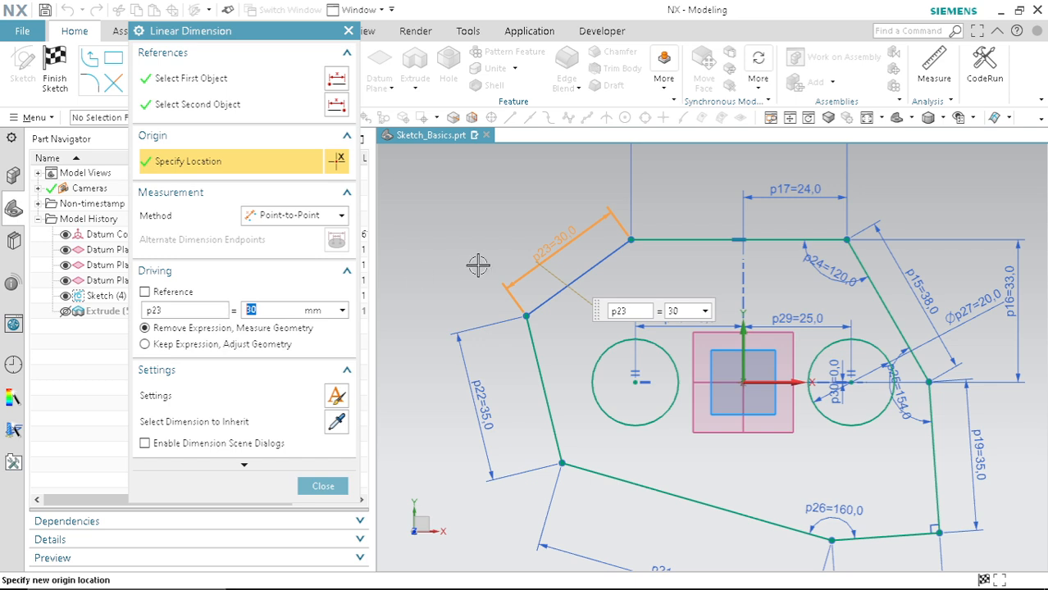
type("p22")
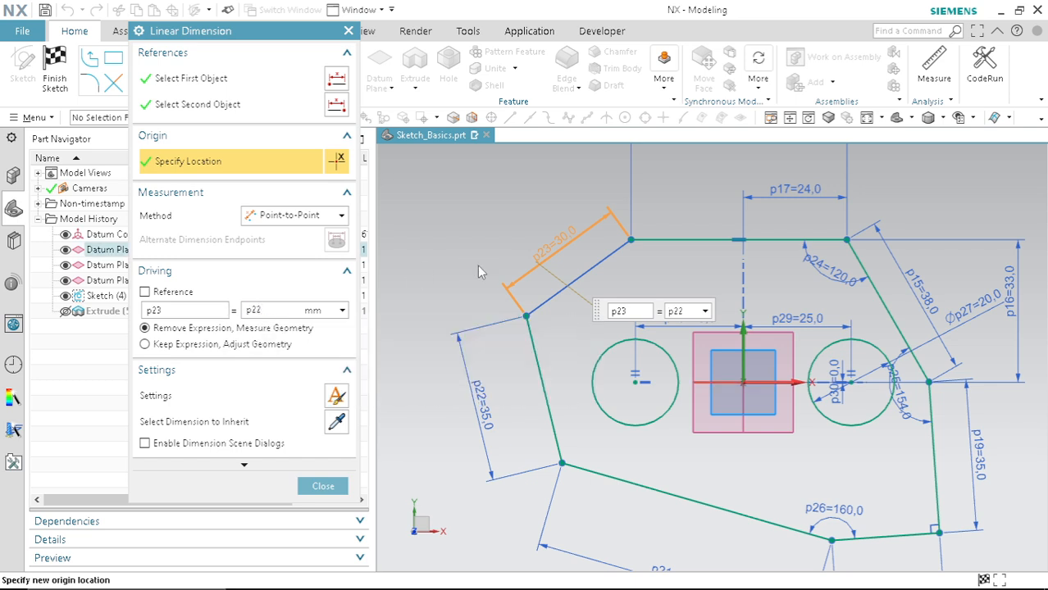
key("Return")
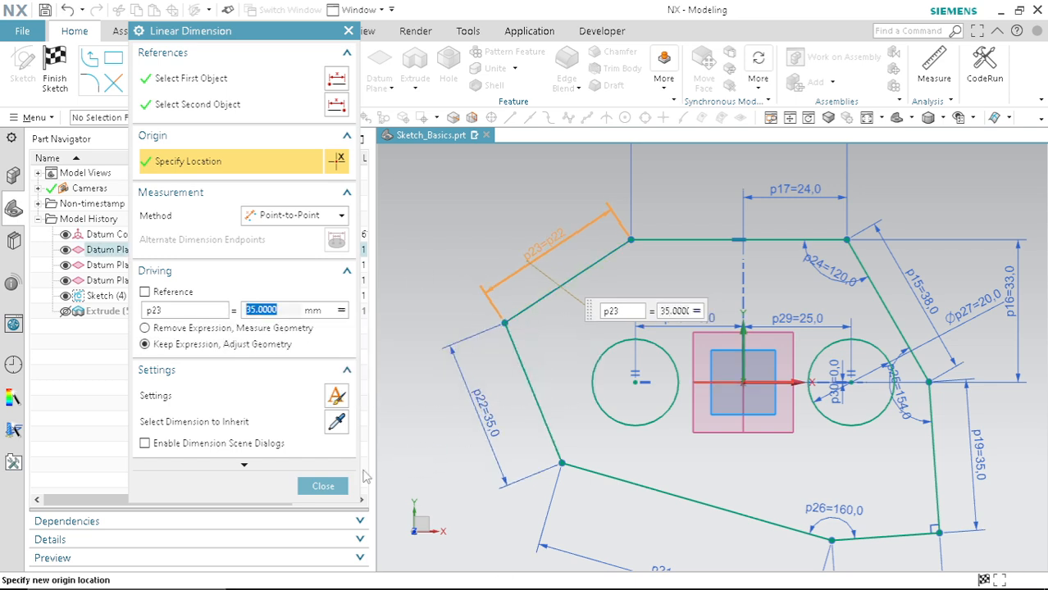
left_click(323, 486)
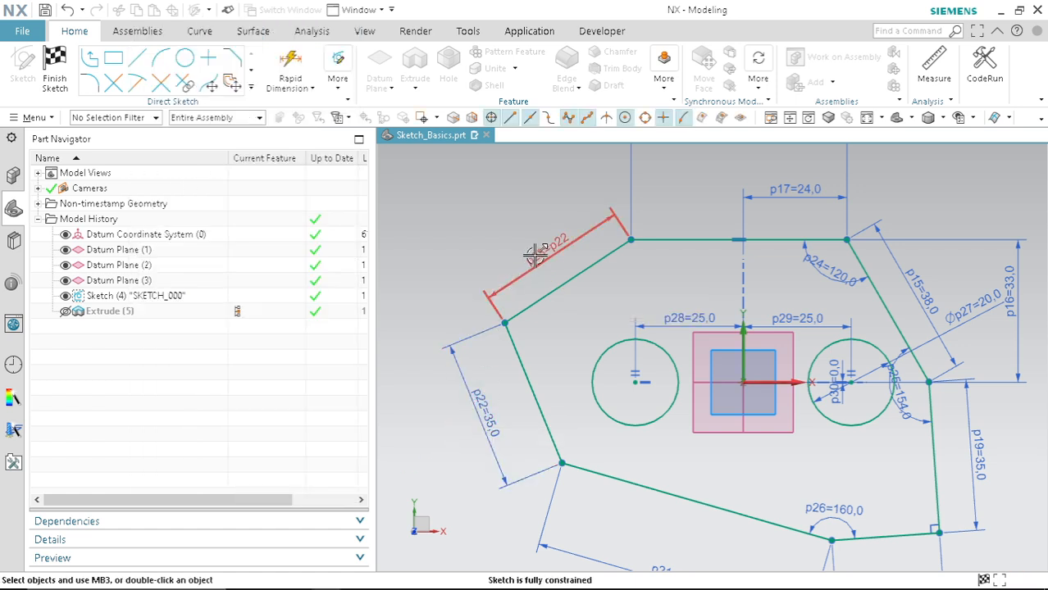
Move the p22 dimension closer to the profile's left edge.
left_click_drag(491, 401, 500, 398)
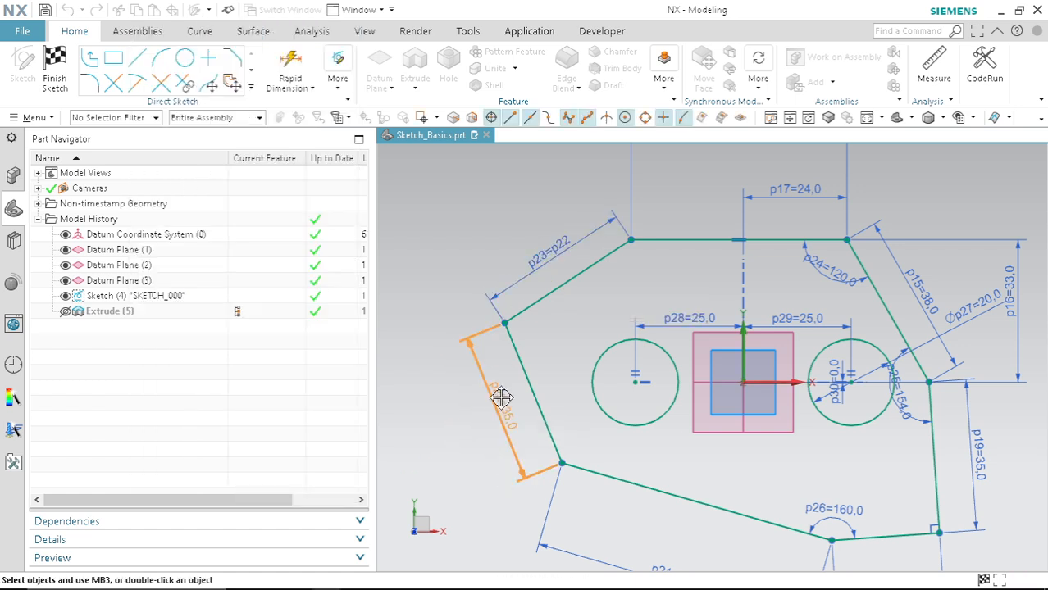
scroll(583, 287, "down", 3)
scroll(557, 327, "up", 2)
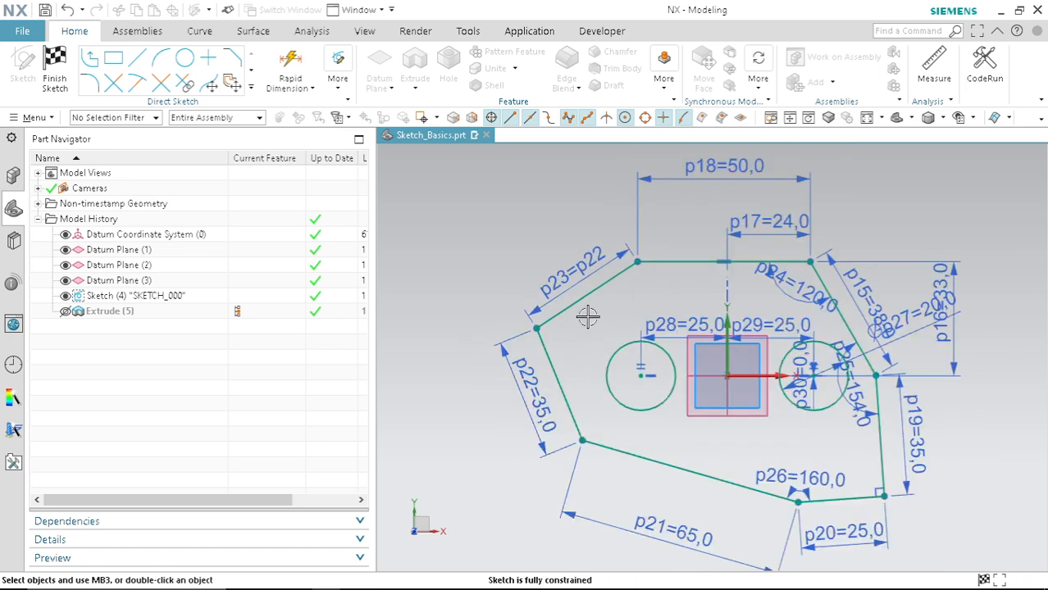
Finish editing SKETCH_000 and return to the 3D model.
scroll(587, 317, "down", 3)
scroll(752, 233, "up", 2)
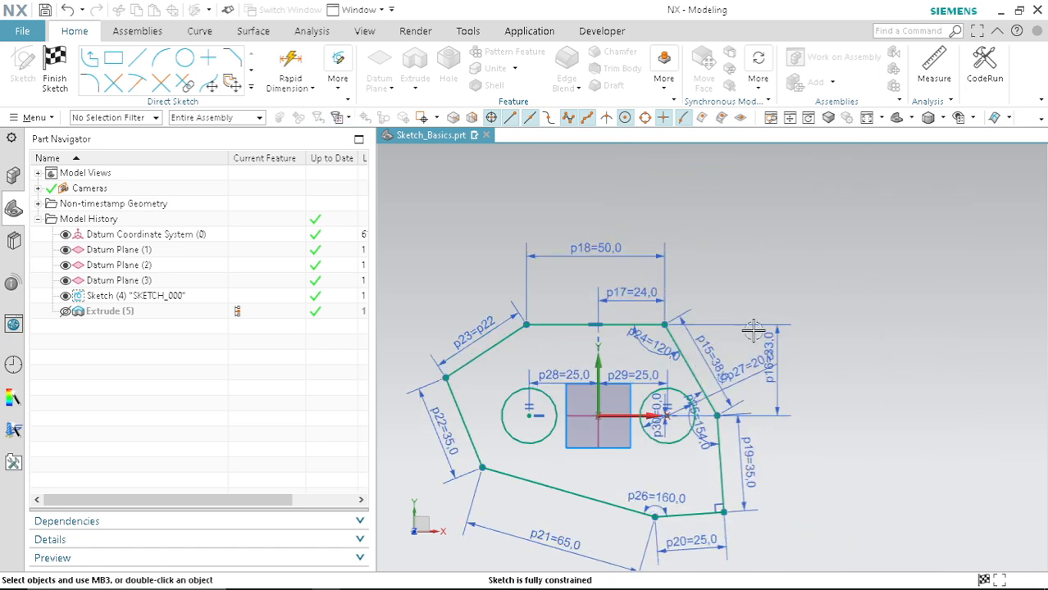
scroll(752, 328, "down", 2)
scroll(753, 328, "up", 3)
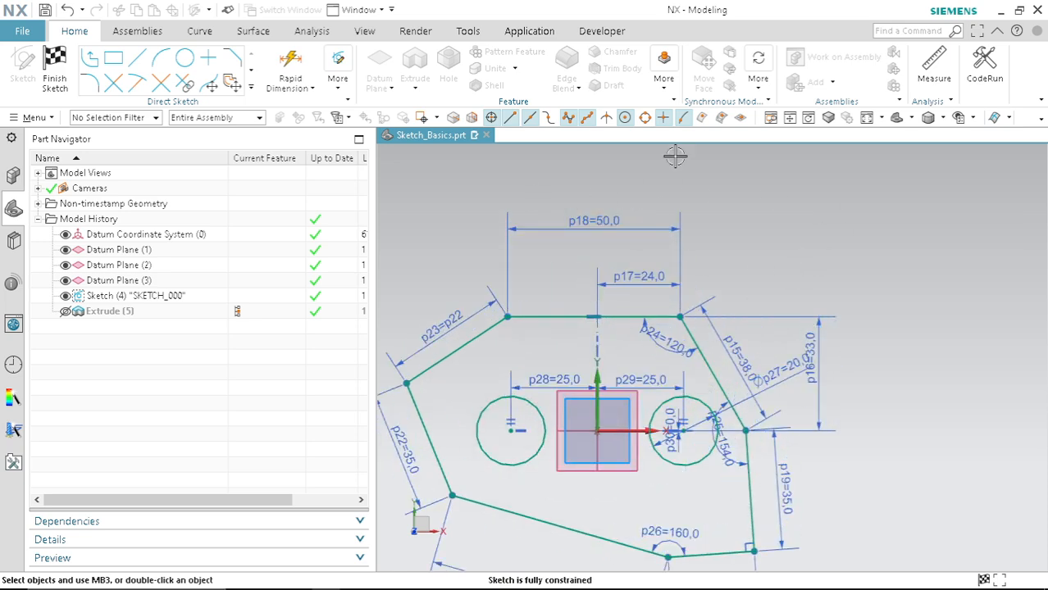
key("ctrl+q")
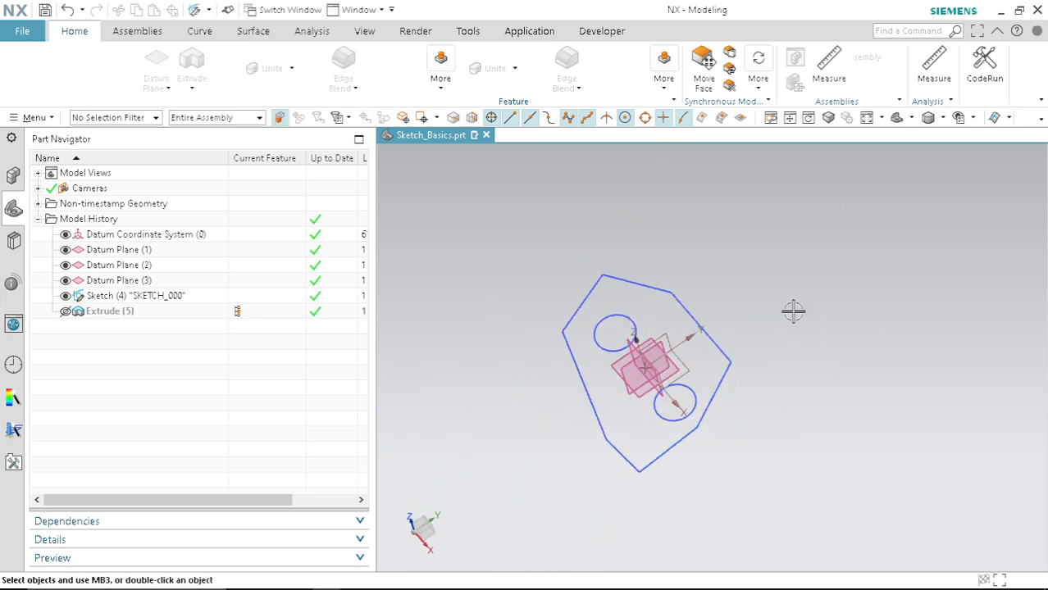
Create a datum plane offset 100 mm from Datum Plane (3) along the Z axis.
mouse_move(737, 332)
middle_mouse_down()
mouse_move(713, 323)
mouse_move(737, 297)
mouse_move(702, 363)
mouse_move(702, 311)
middle_mouse_up()
scroll(697, 382, "up", 3)
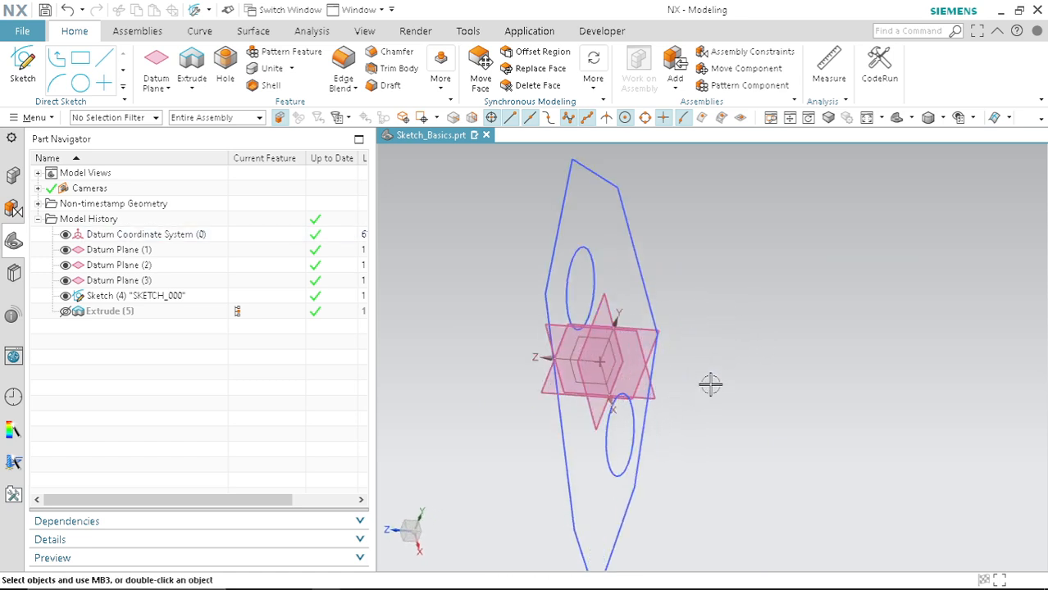
mouse_move(708, 381)
middle_mouse_down()
mouse_move(730, 332)
mouse_move(733, 357)
middle_mouse_up()
scroll(735, 359, "down", 3)
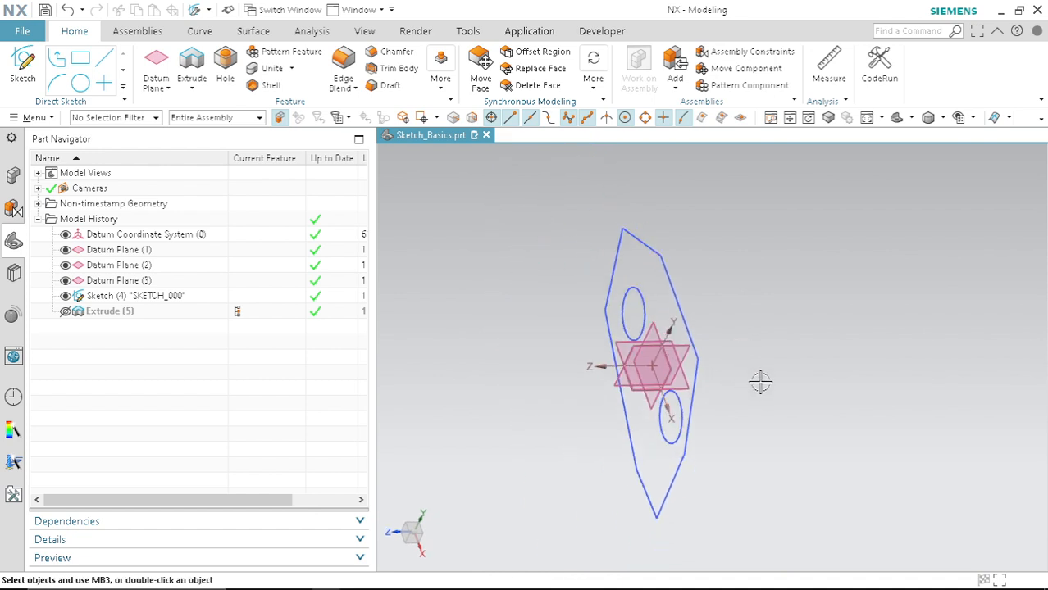
left_click(155, 62)
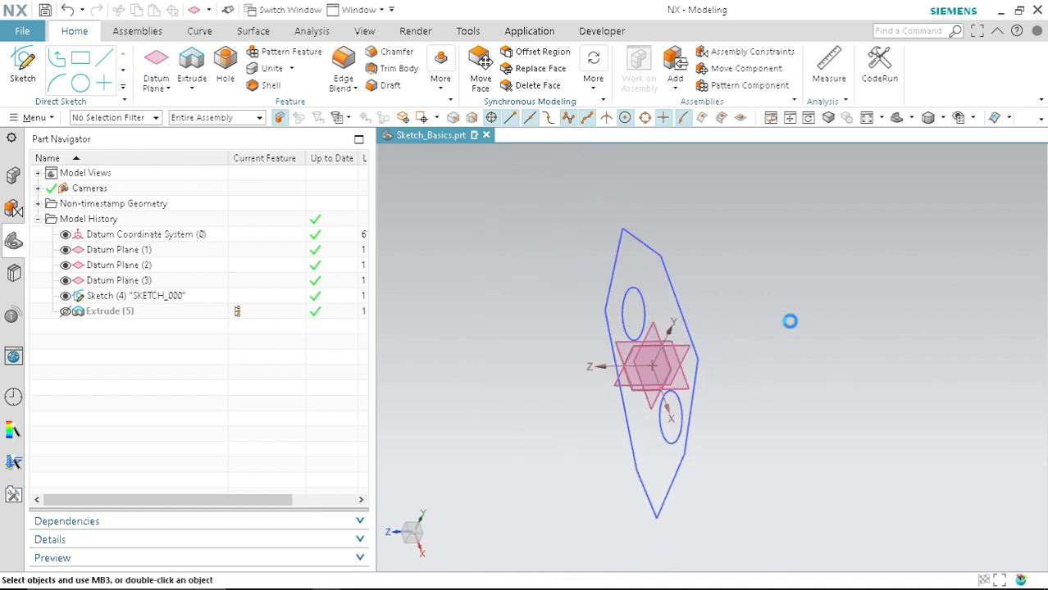
scroll(674, 353, "up", 2)
left_click(643, 313)
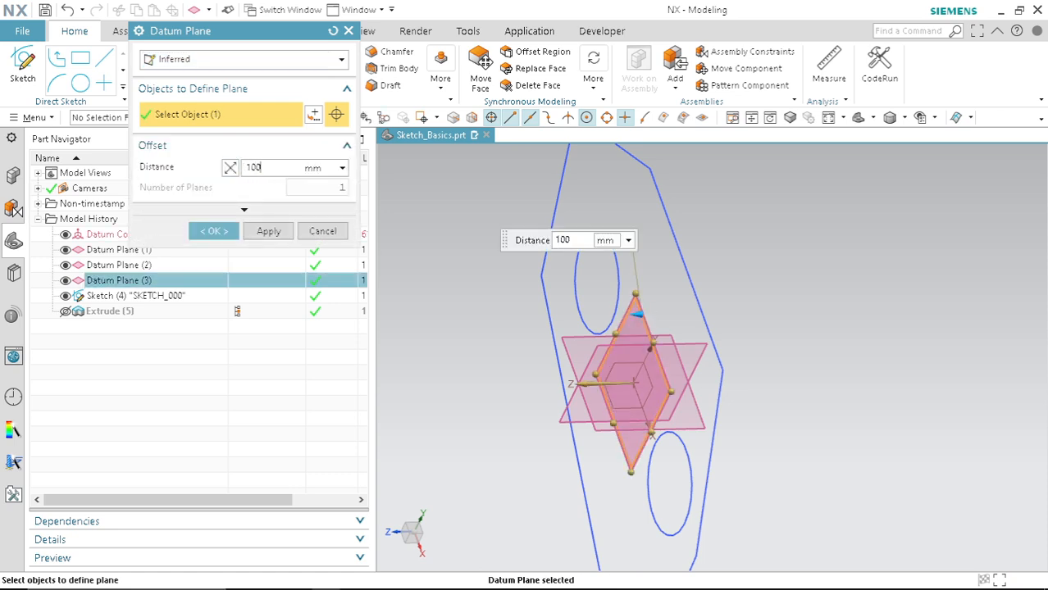
left_click(213, 230)
scroll(740, 284, "down", 3)
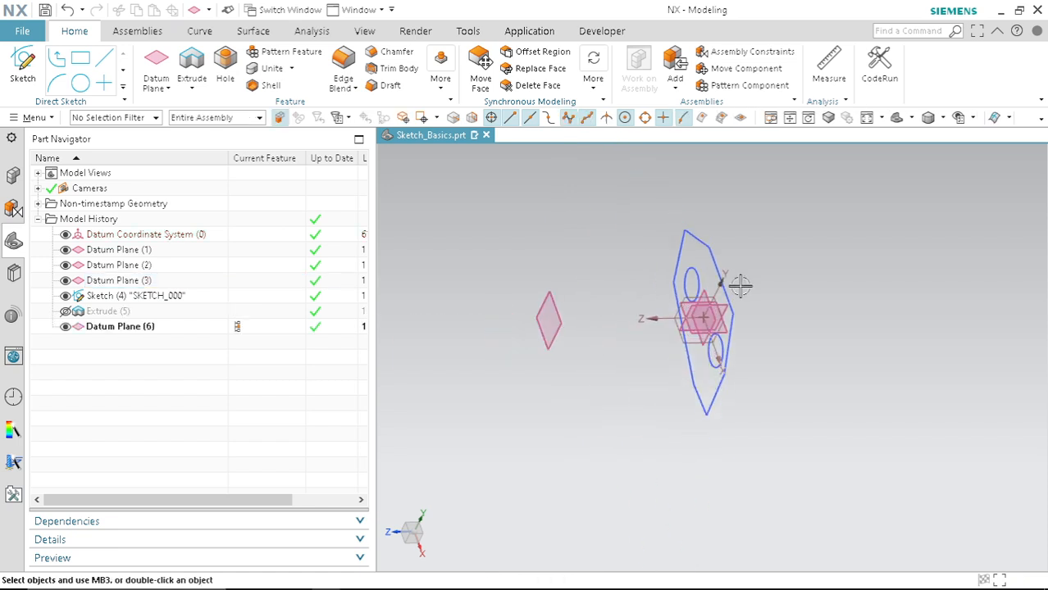
scroll(740, 286, "down", 1)
scroll(647, 299, "up", 2)
left_click(613, 250)
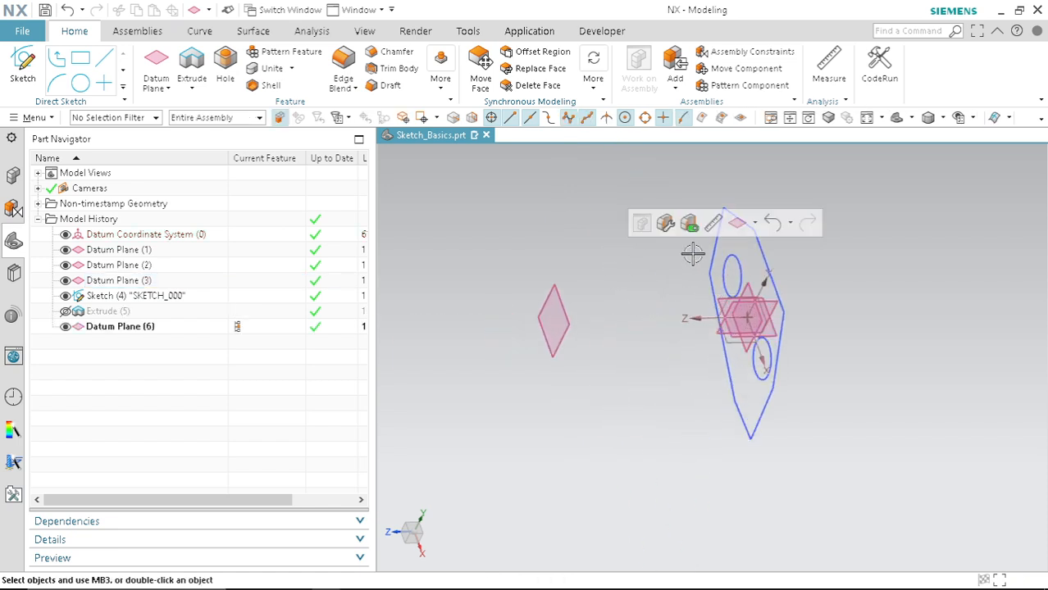
left_click(767, 259)
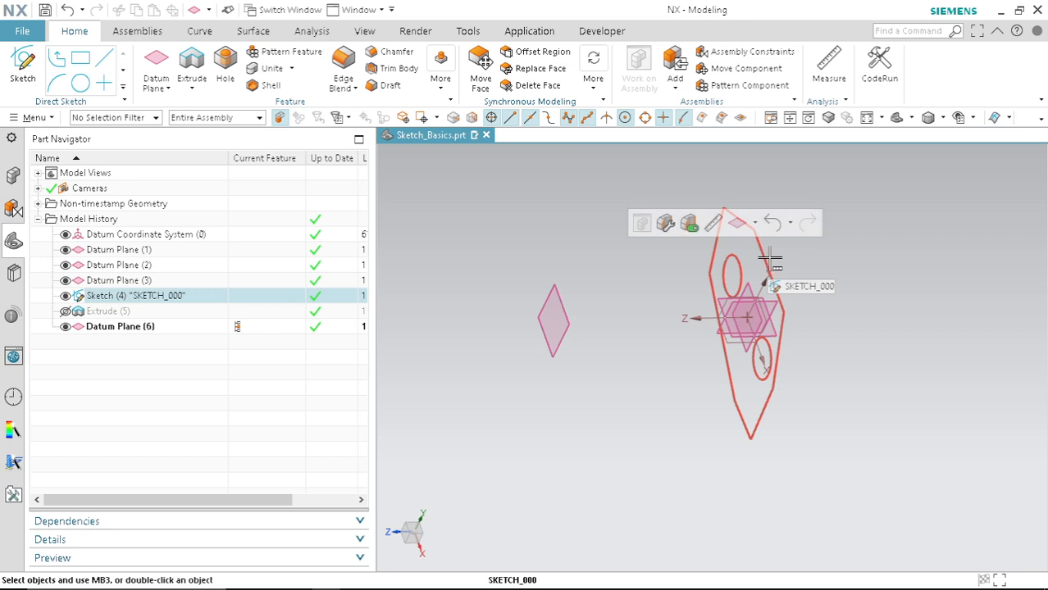
key("Escape")
left_click(715, 272)
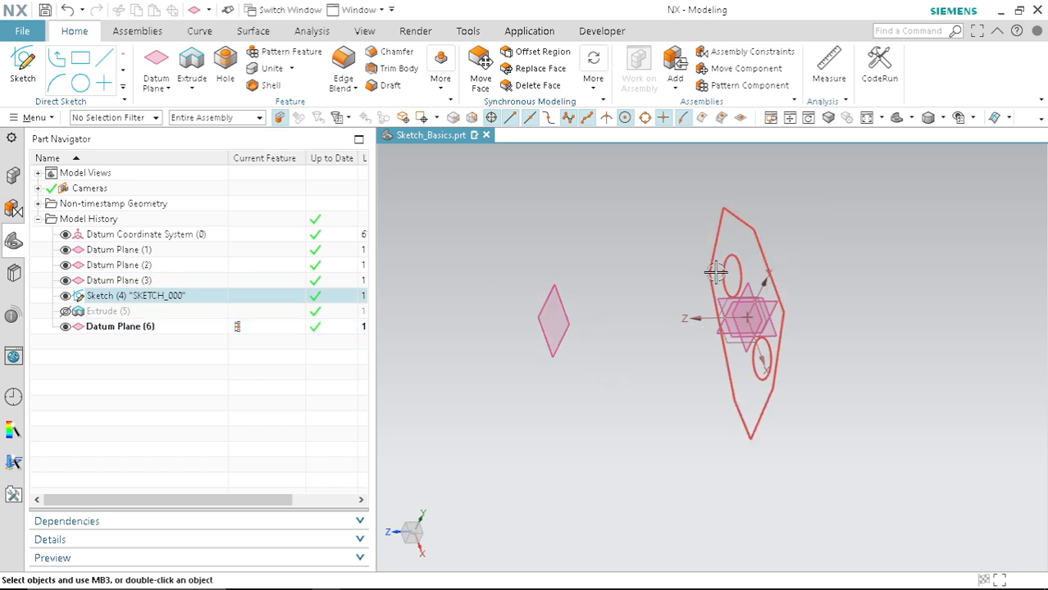
key("Escape")
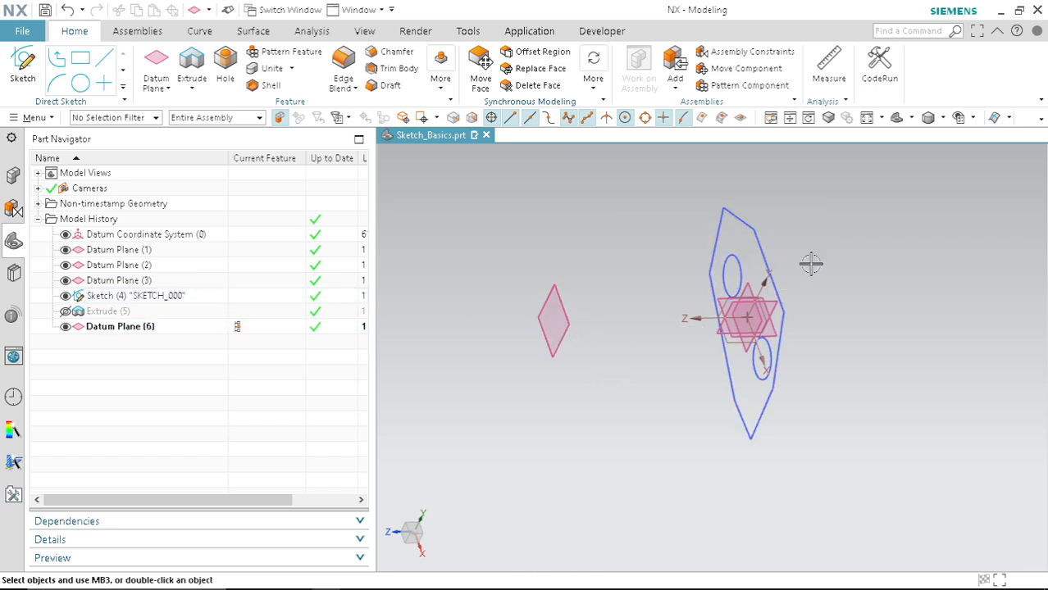
Reorder the offset datum plane to come before SKETCH_000 in the model history and reopen the sketch for editing.
left_click(123, 328)
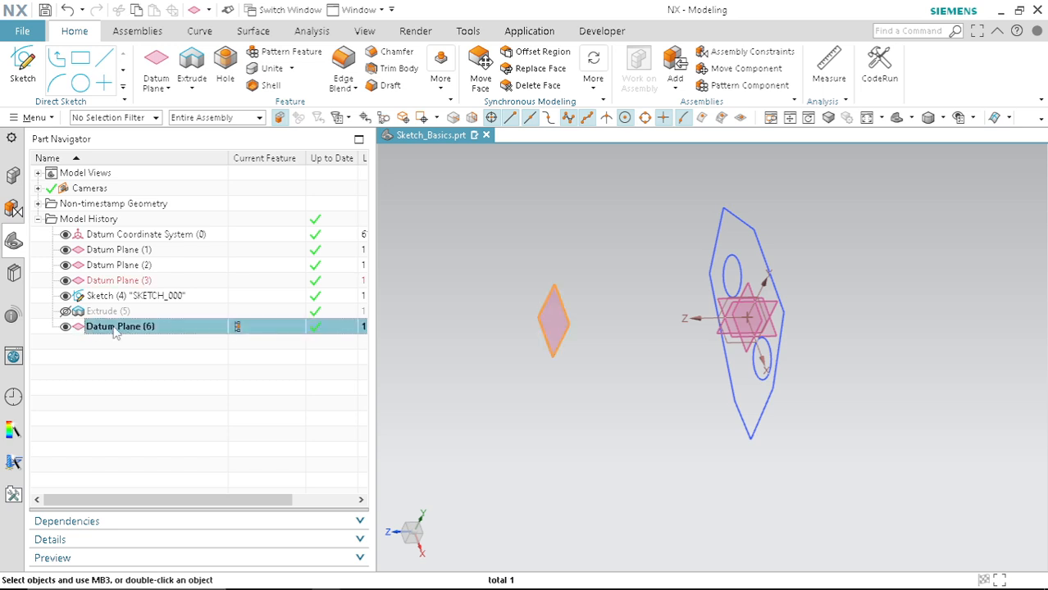
left_click_drag(119, 328, 117, 310)
left_click(119, 311)
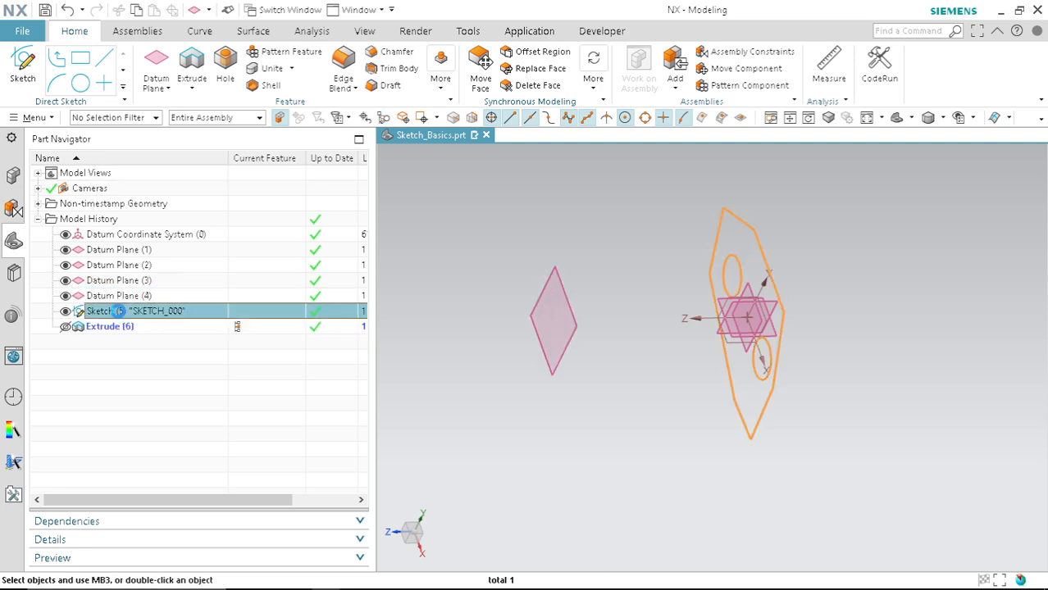
double_click(119, 312)
scroll(899, 303, "down", 3)
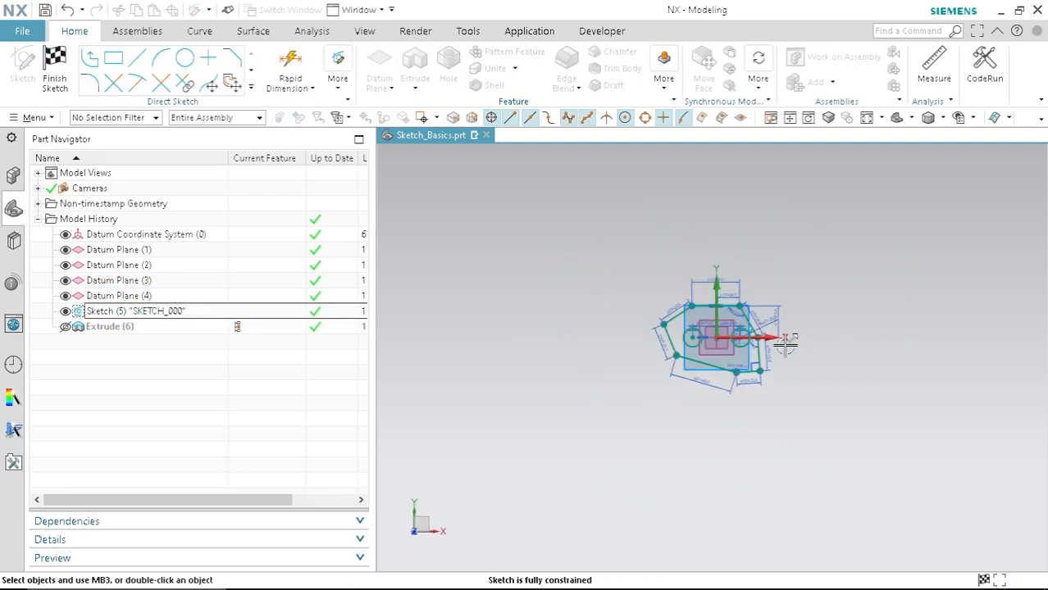
middle_click_drag(854, 263, 814, 313)
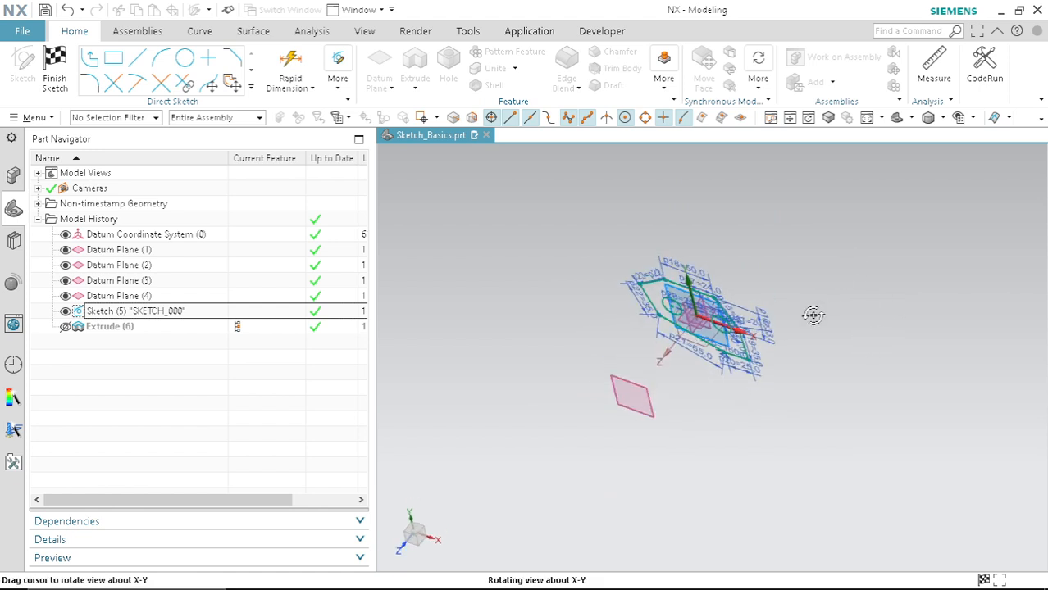
Start the Reattach command for the open sketch and move its dialog clear of the model history.
left_click(251, 87)
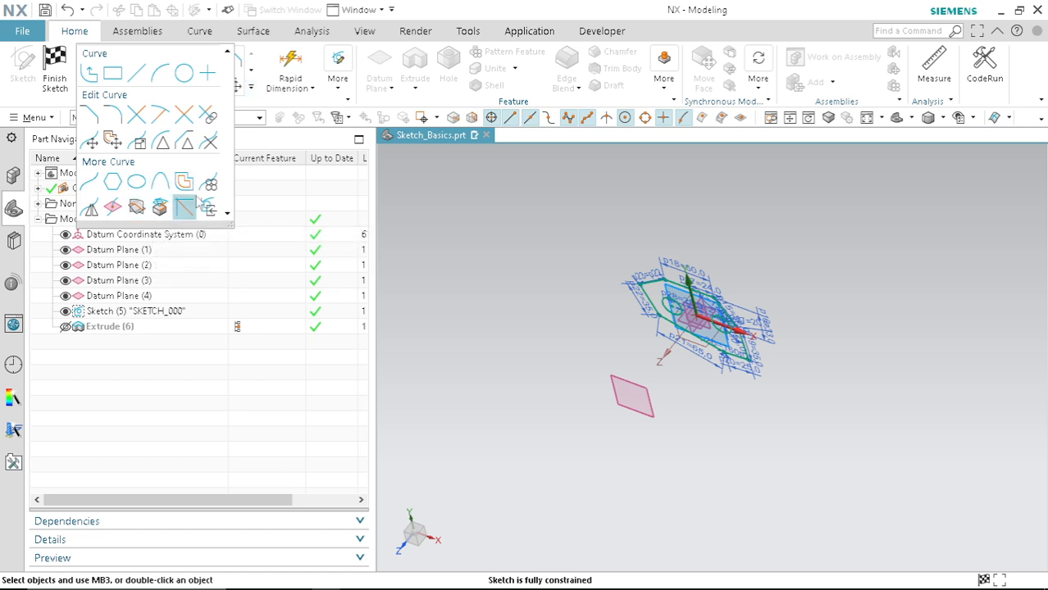
left_click(339, 85)
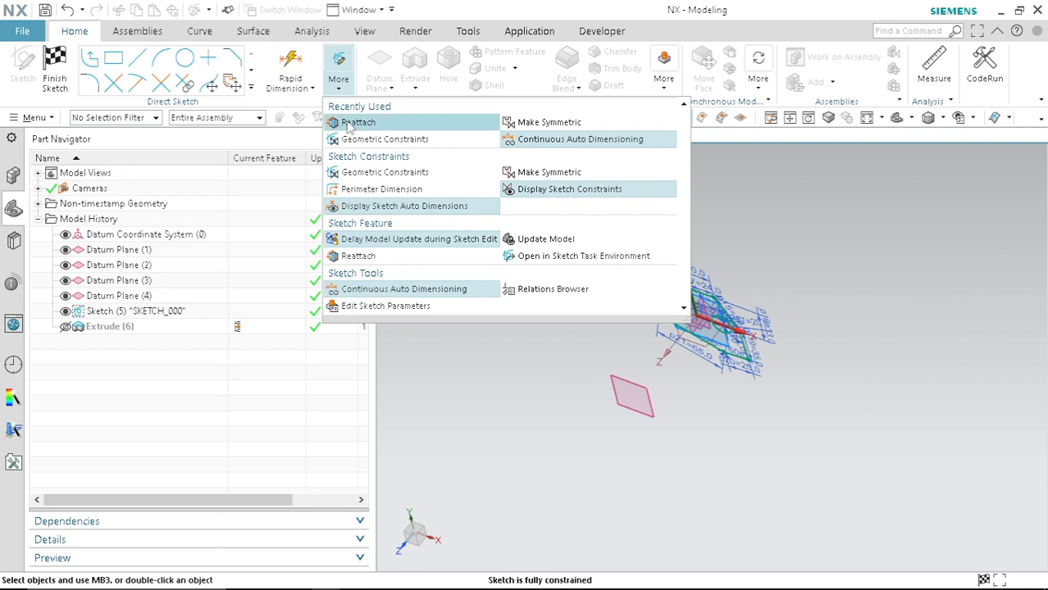
left_click(348, 125)
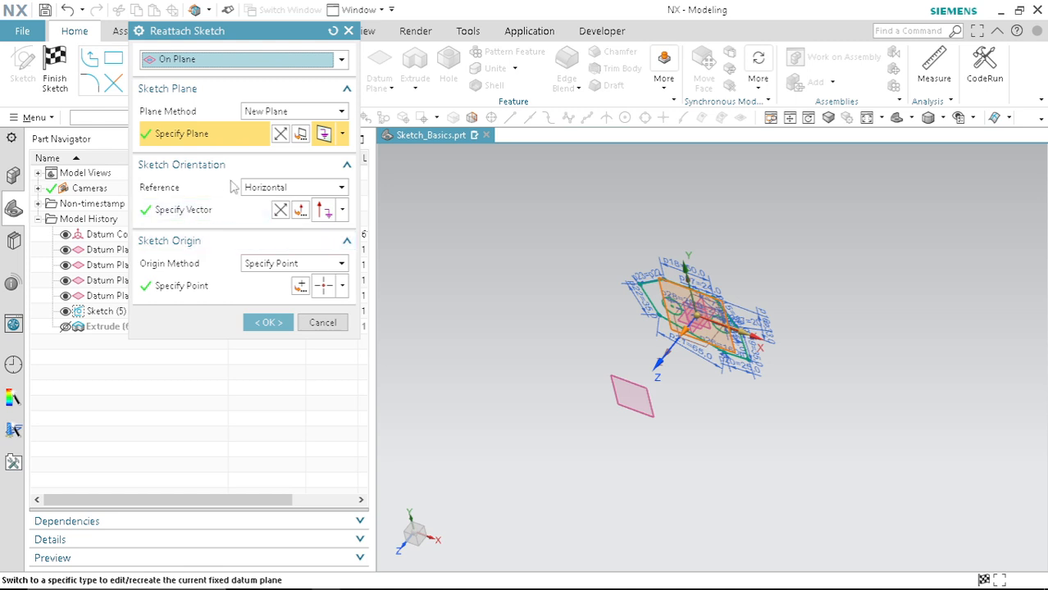
left_click_drag(252, 33, 386, 74)
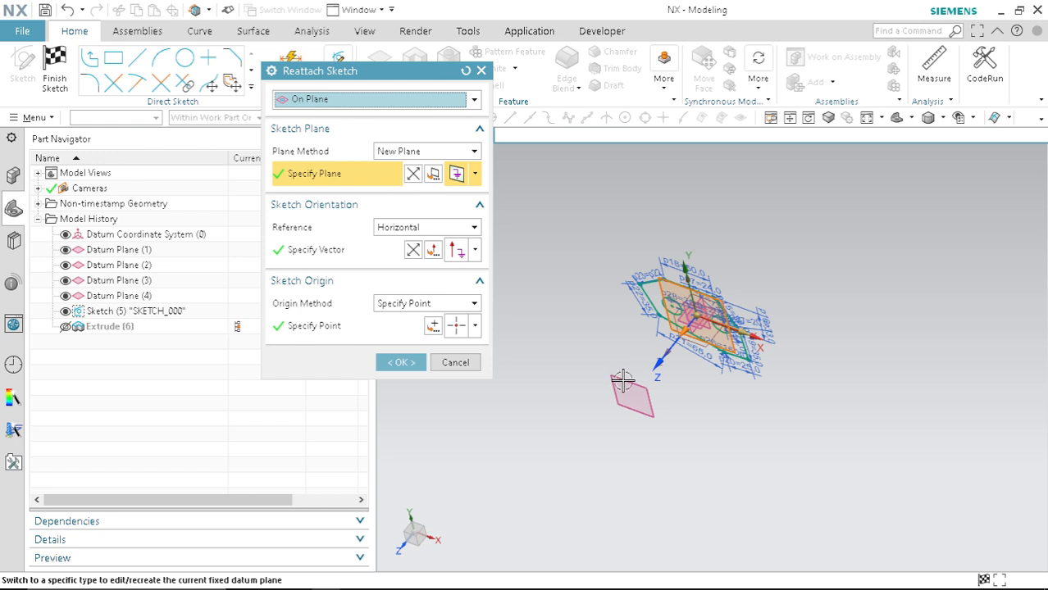
left_click(110, 298)
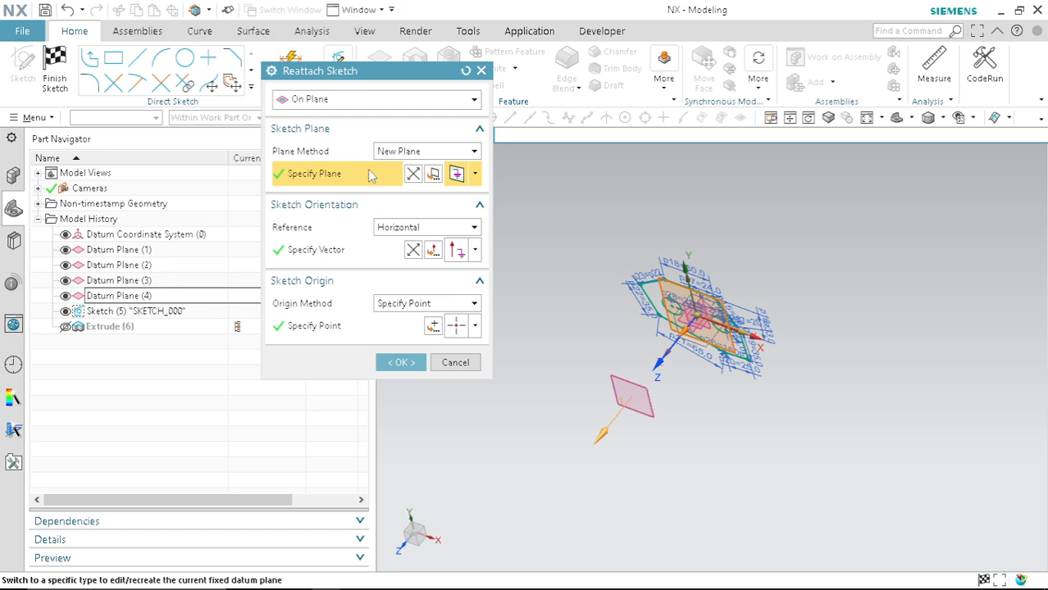
key("ctrl+i")
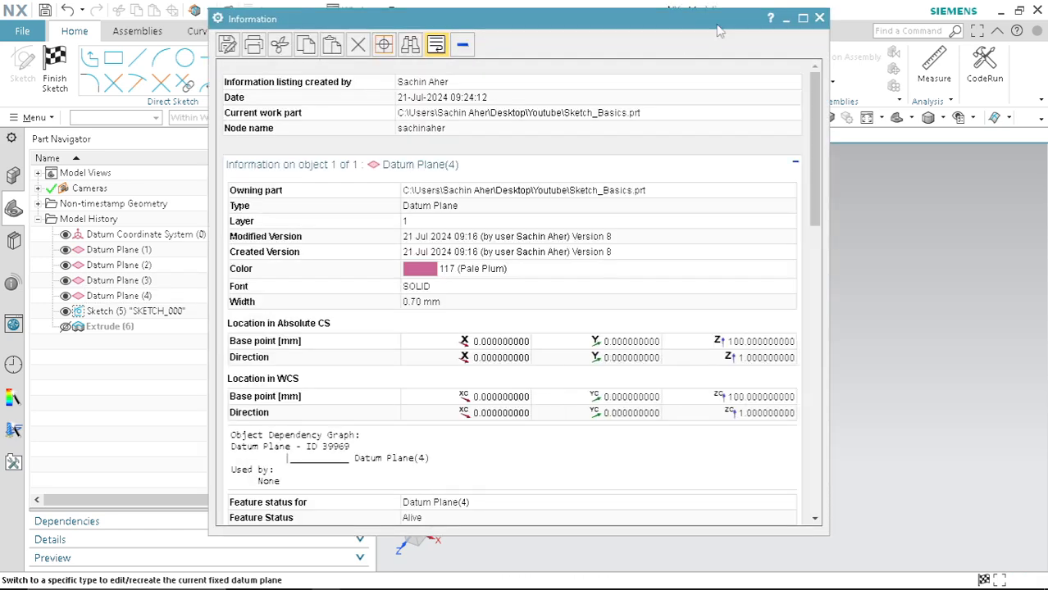
left_click(819, 18)
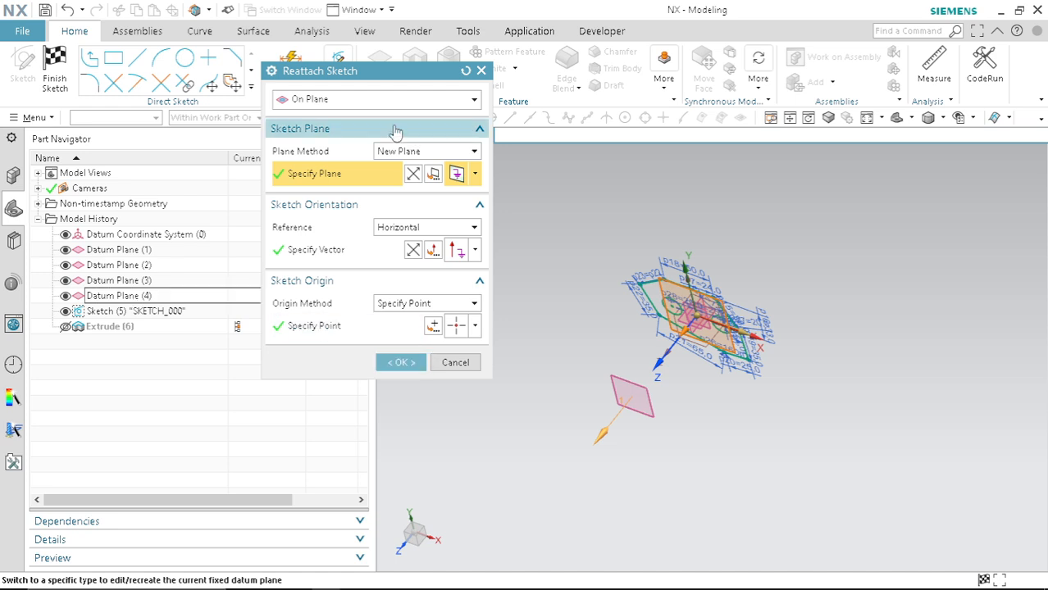
Reattach the sketch to the offset Datum Plane (4) using the Inferred plane method.
left_click(397, 153)
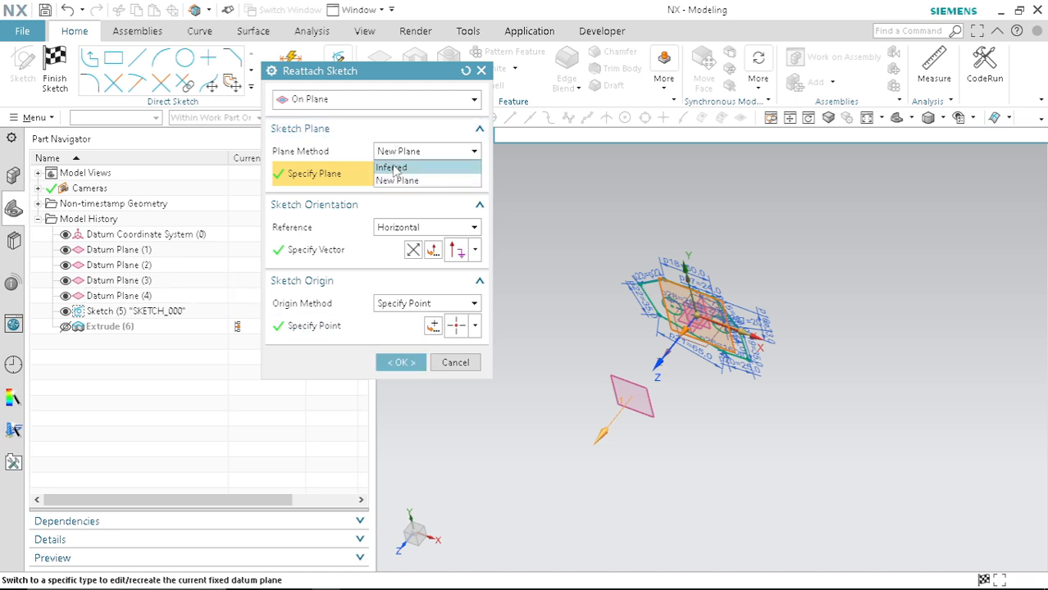
left_click(391, 167)
left_click(626, 380)
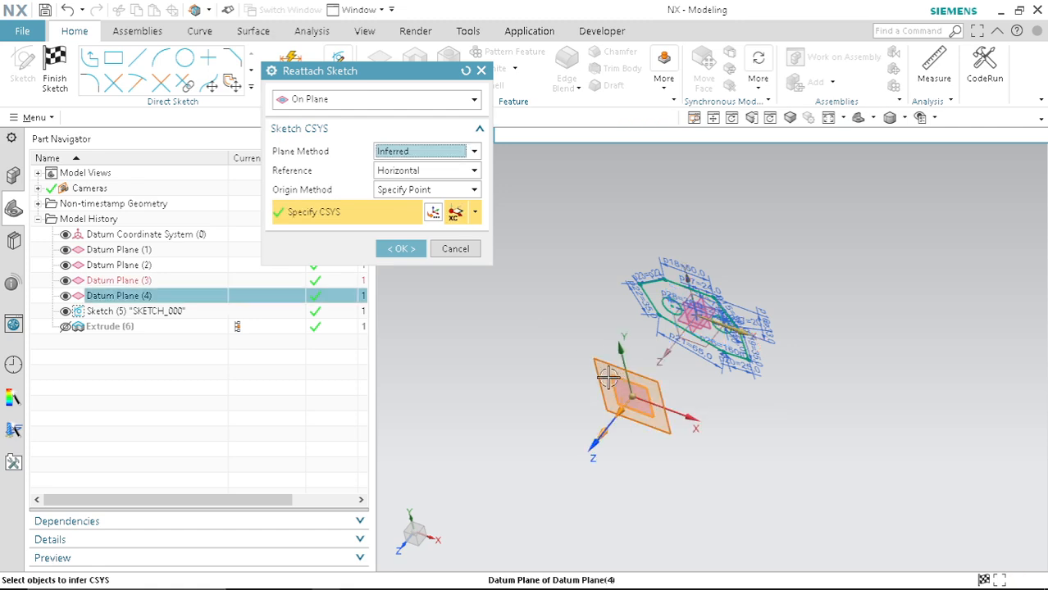
left_click(401, 251)
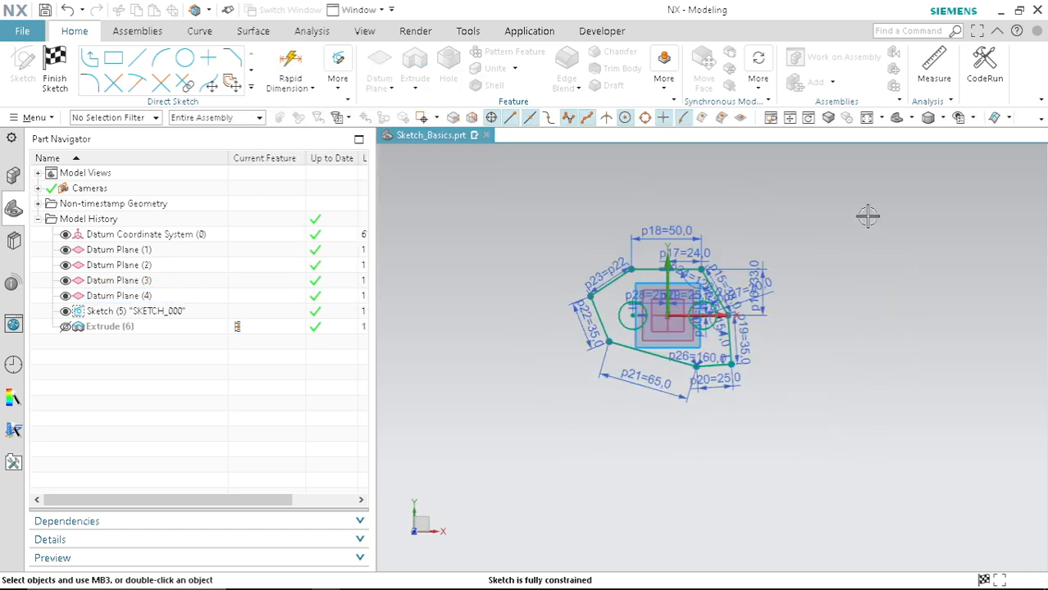
Finish the reattached sketch and show the extruded body again.
middle_click_drag(867, 216, 812, 262)
scroll(787, 268, "up", 3)
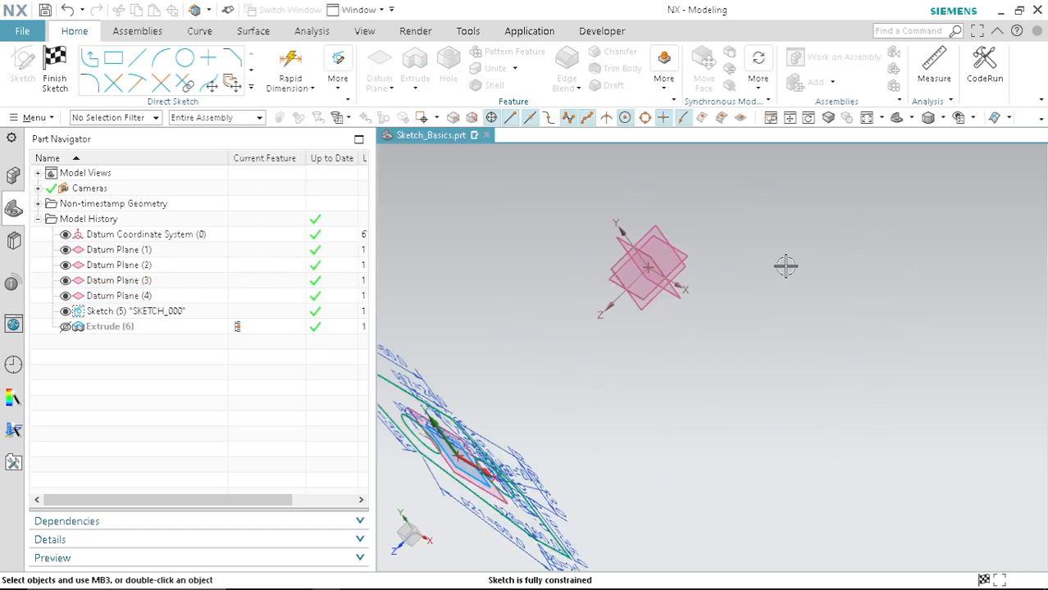
scroll(788, 267, "down", 3)
scroll(609, 341, "up", 3)
scroll(609, 341, "down", 3)
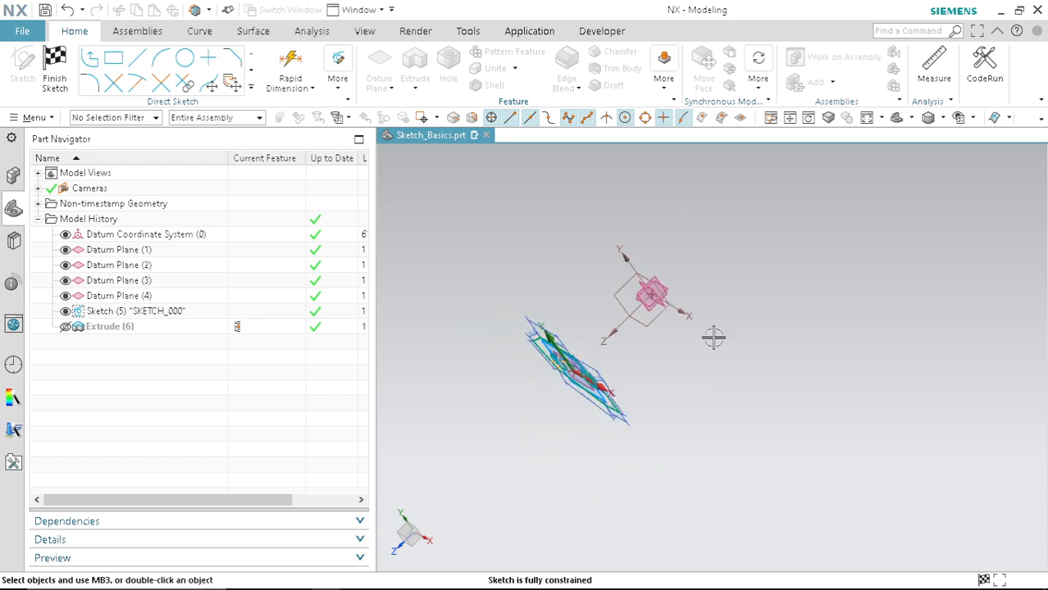
middle_click_drag(742, 337, 723, 307)
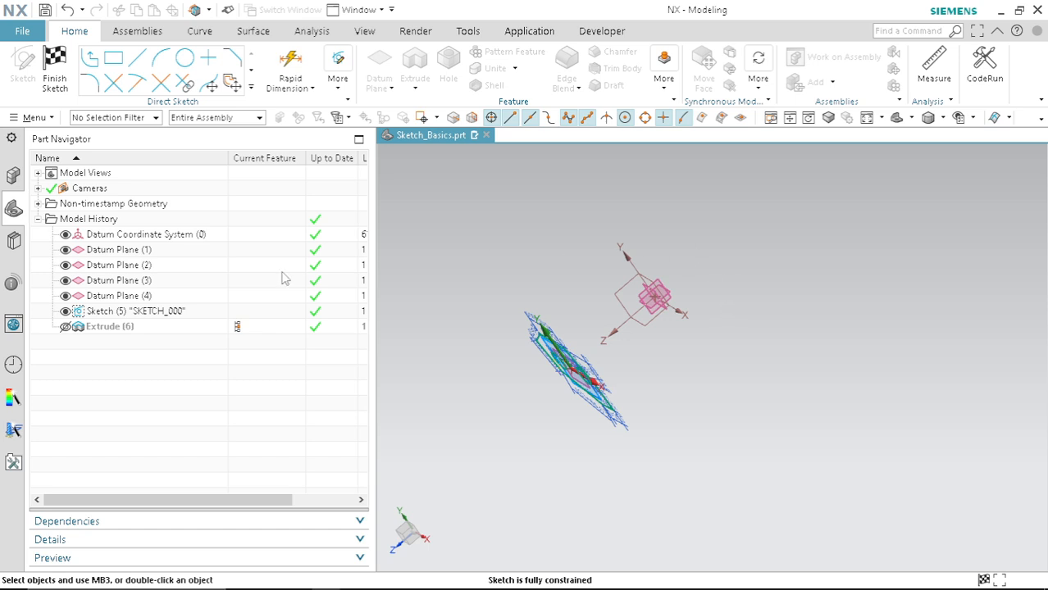
left_click(55, 66)
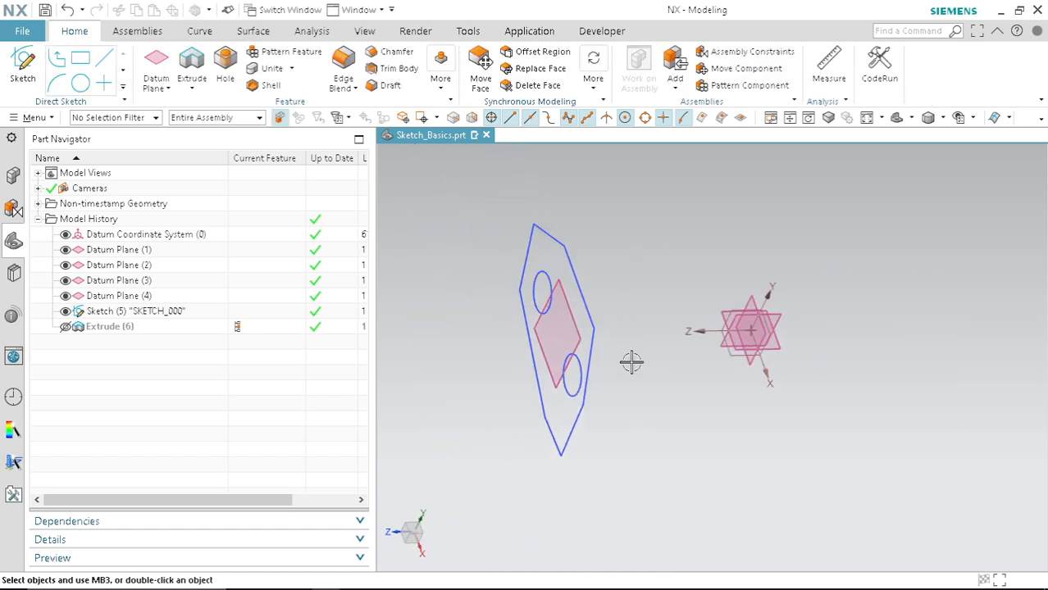
mouse_move(629, 359)
middle_mouse_down()
mouse_move(639, 297)
mouse_move(675, 305)
middle_mouse_up()
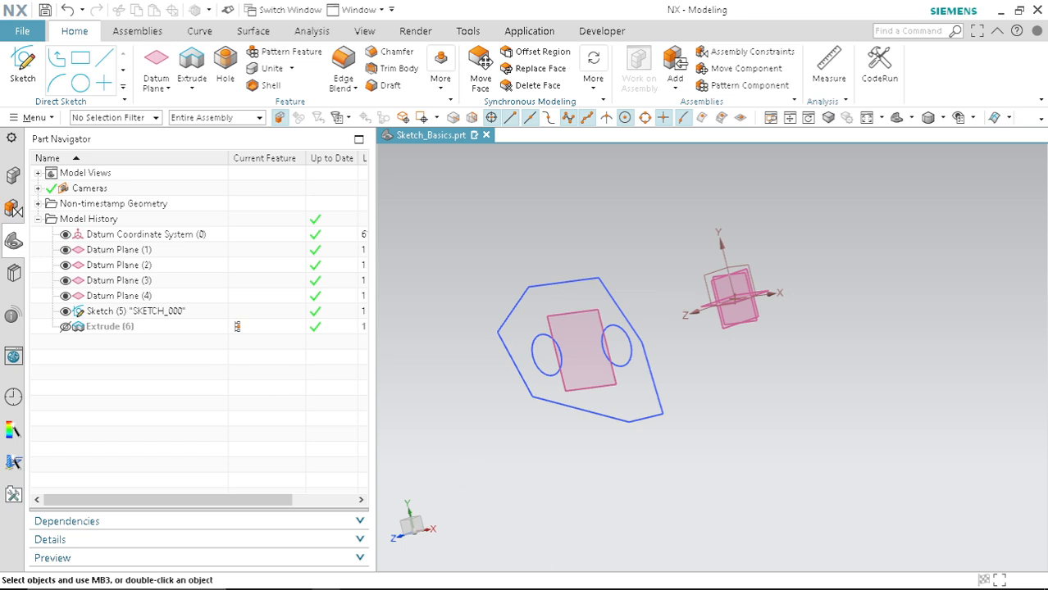
left_click(65, 326)
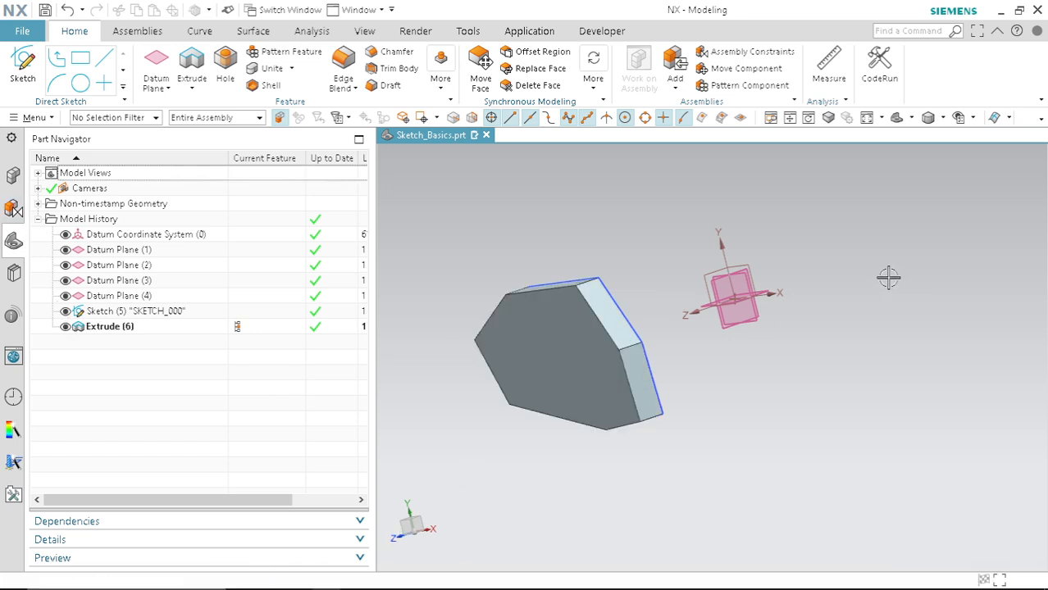
middle_click_drag(887, 277, 753, 318)
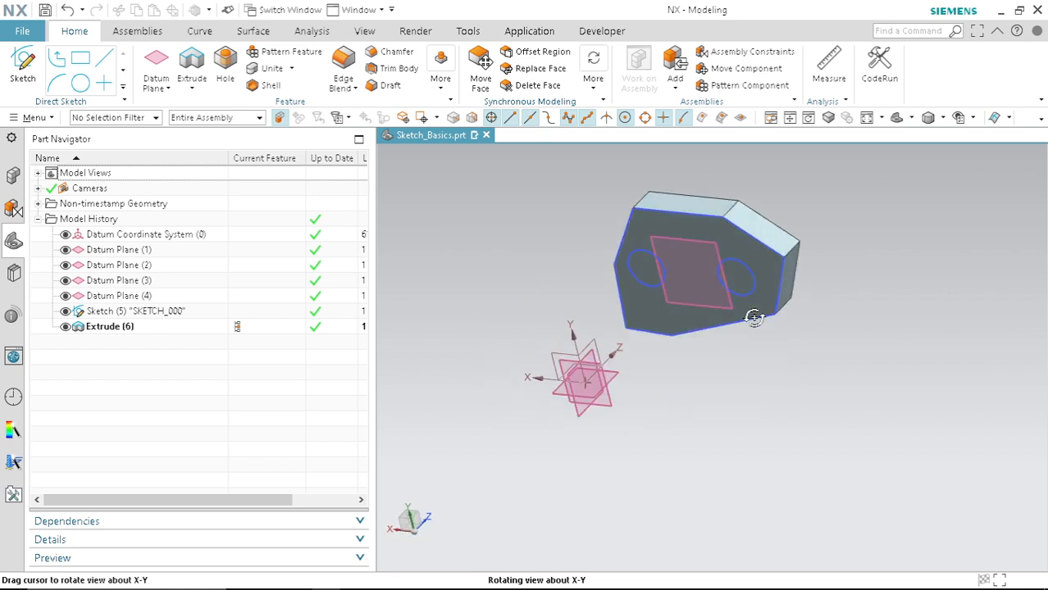
Create a new sketch on Datum Plane (3) with the Inferred plane method and hide the extruded body.
left_click(23, 63)
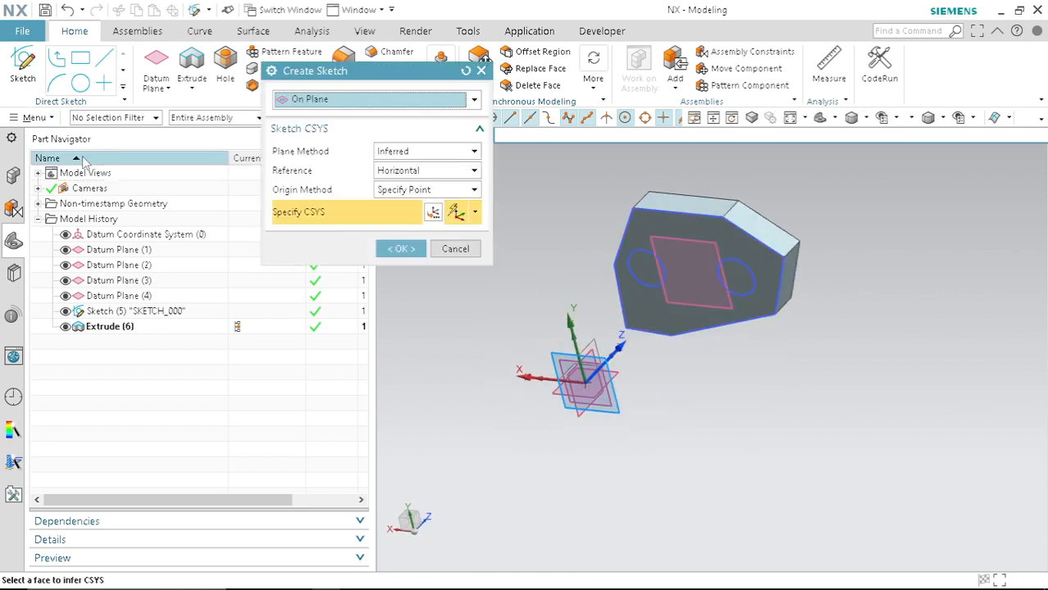
scroll(597, 410, "down", 5)
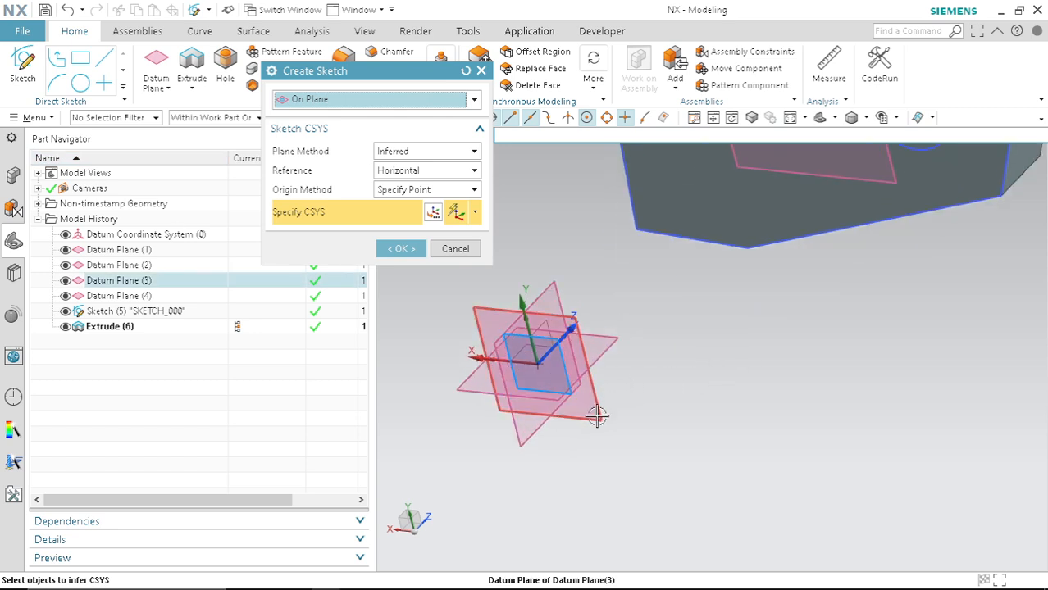
left_click(597, 416)
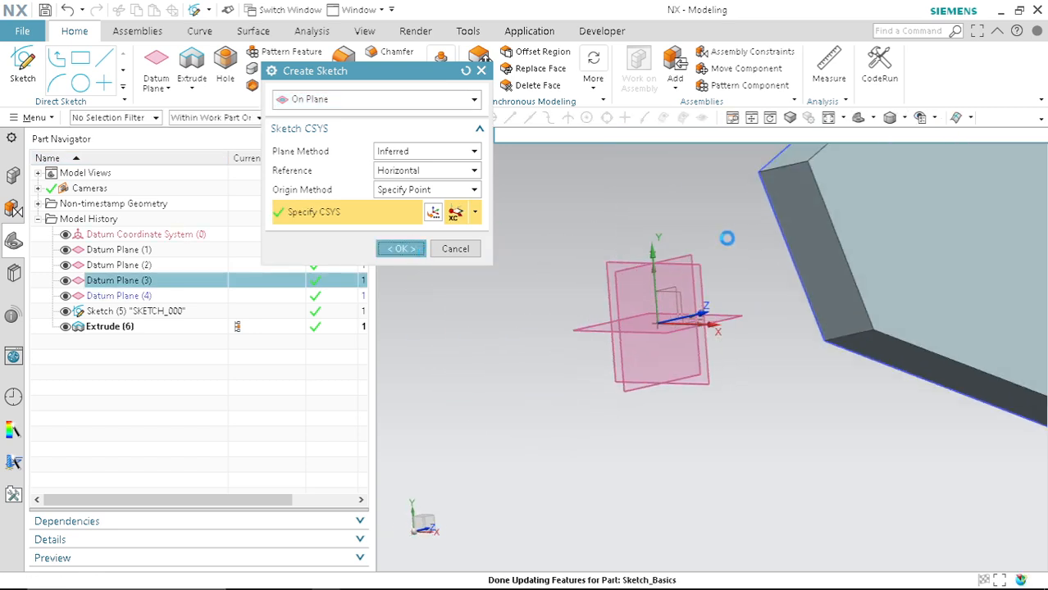
left_click(65, 327)
scroll(702, 299, "down", 4)
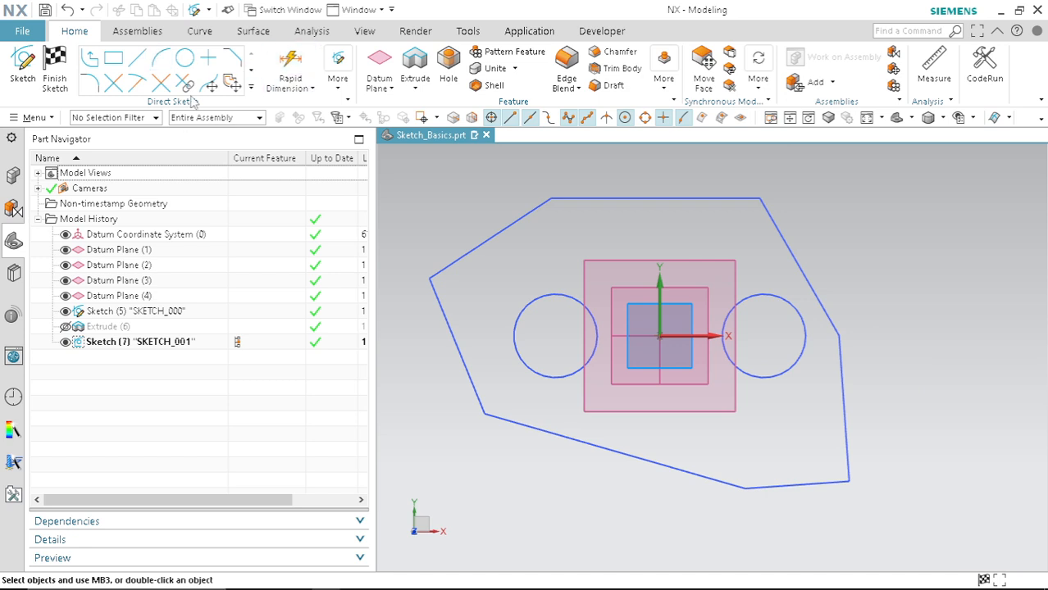
Project the two circles of SKETCH_000 into the new sketch with Project Curve, using No Selection Filter, and finish the sketch.
left_click(251, 87)
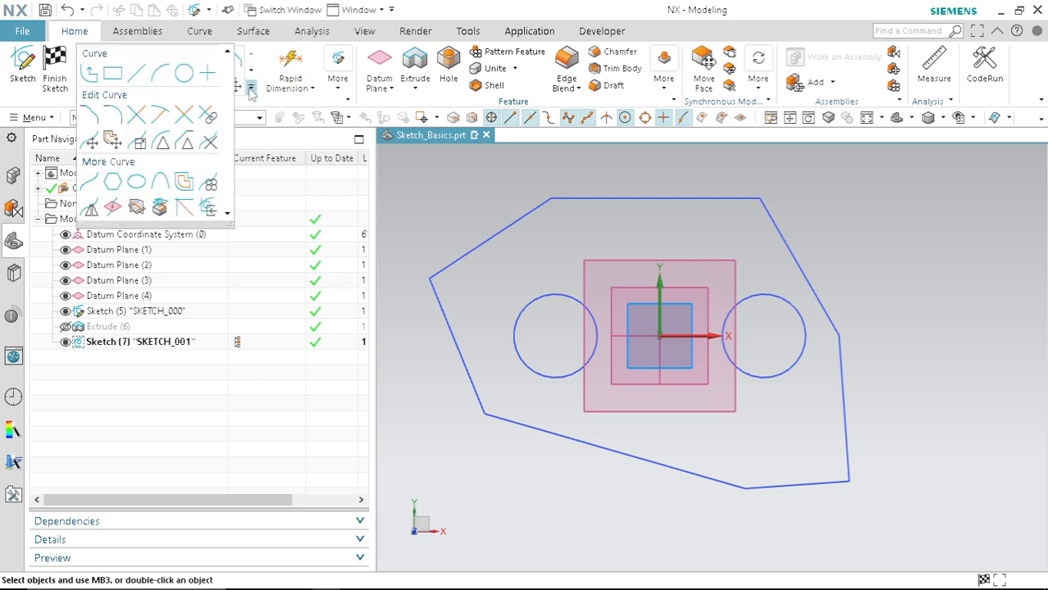
left_click(161, 212)
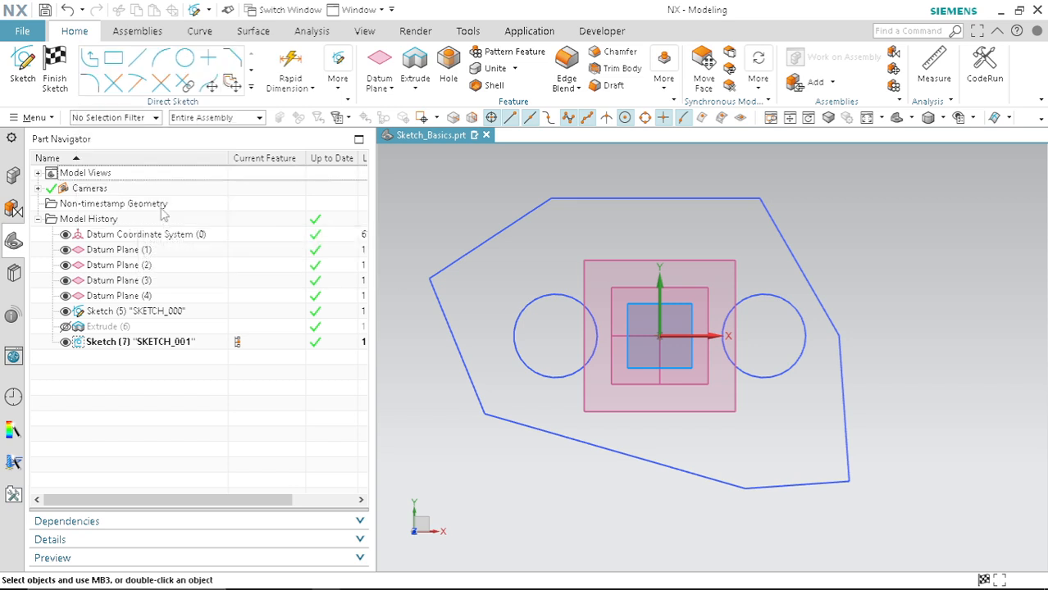
scroll(523, 322, "down", 2)
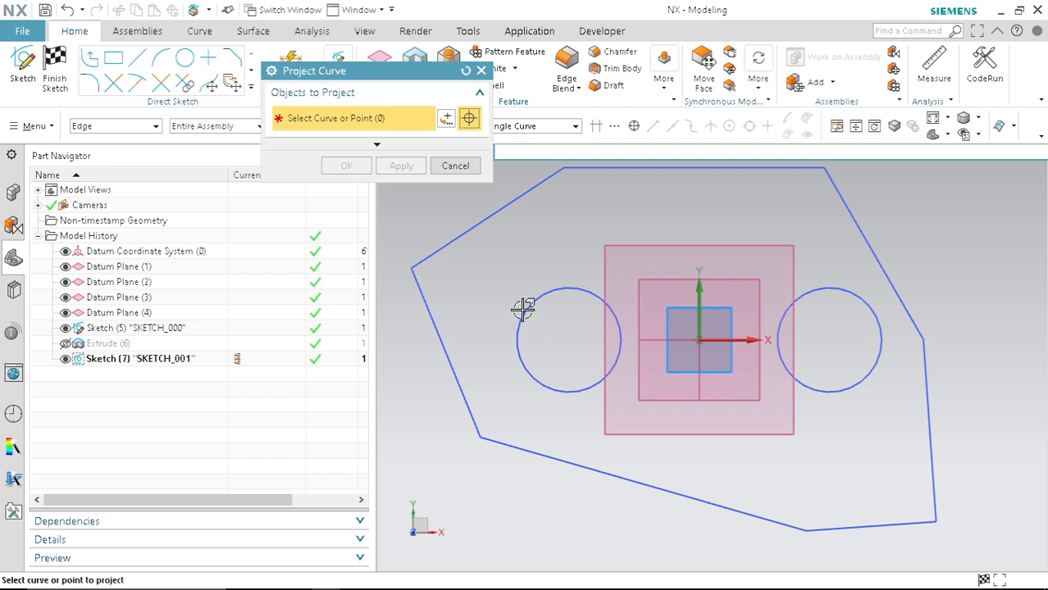
left_click_drag(421, 77, 334, 110)
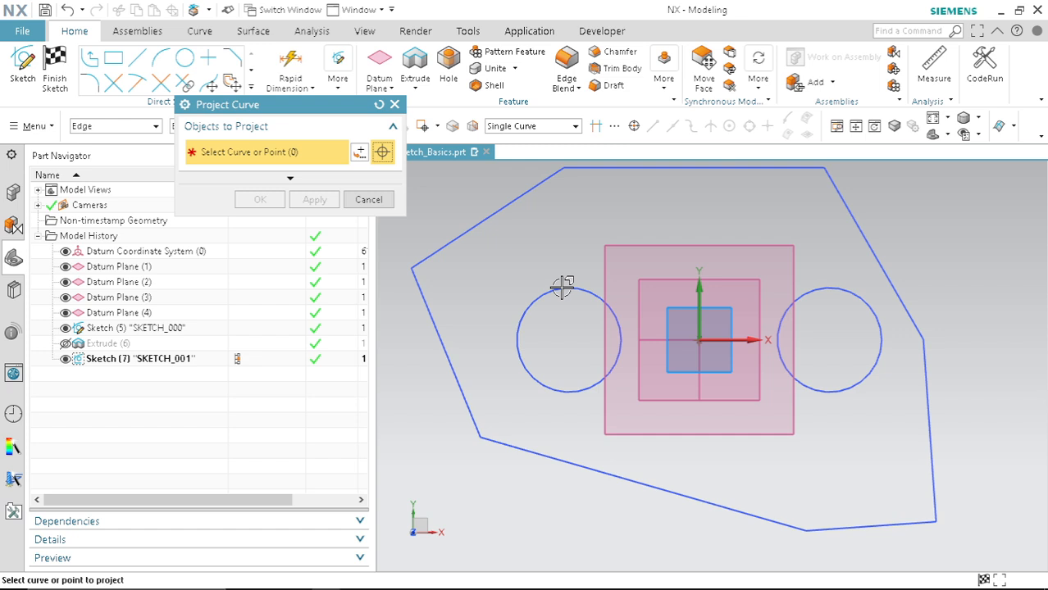
left_click(105, 127)
left_click(110, 141)
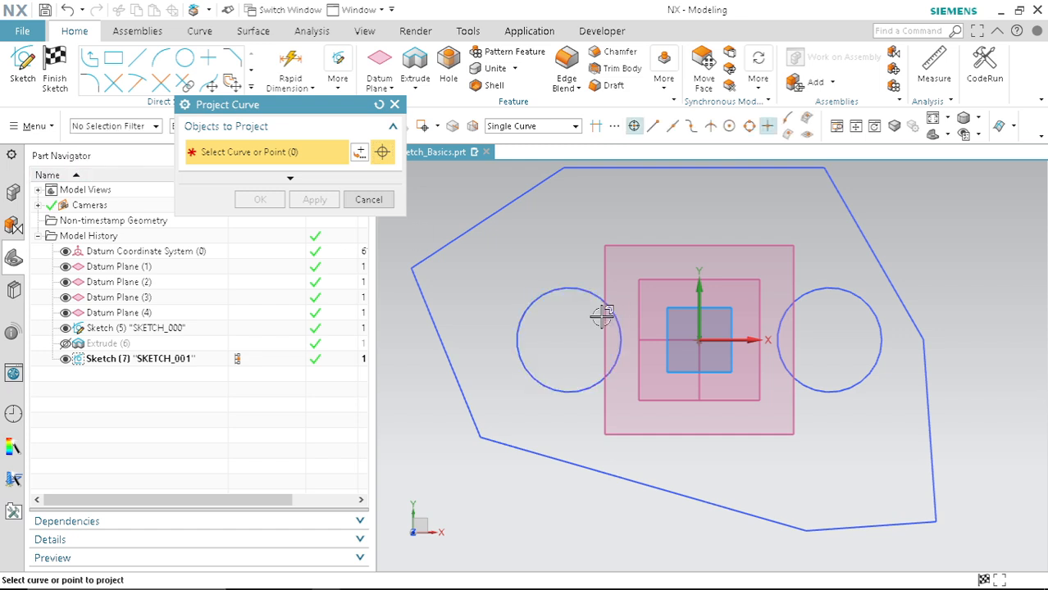
left_click(566, 289)
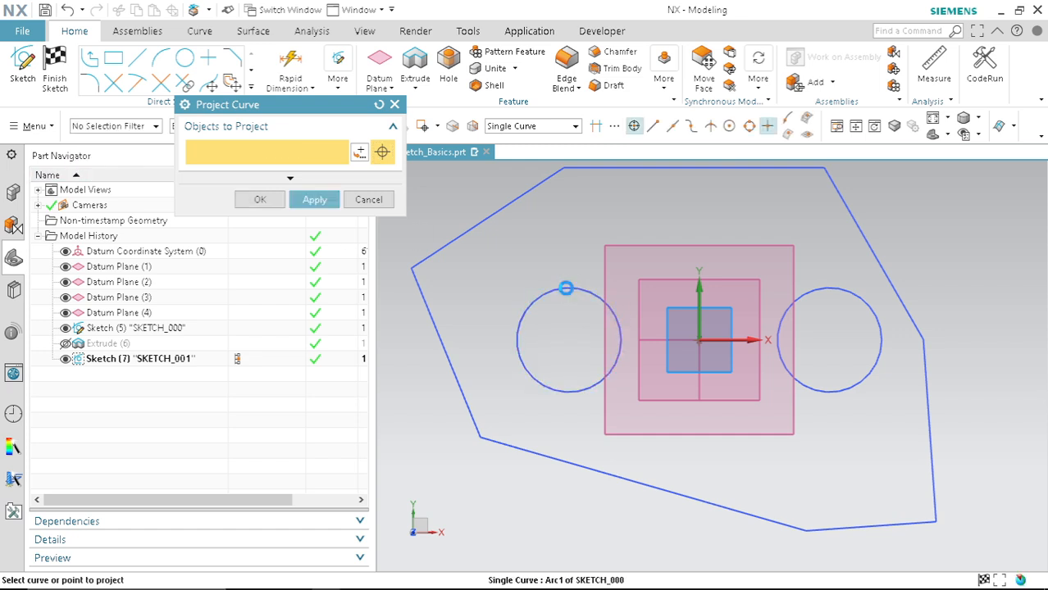
left_click(834, 286)
left_click(260, 199)
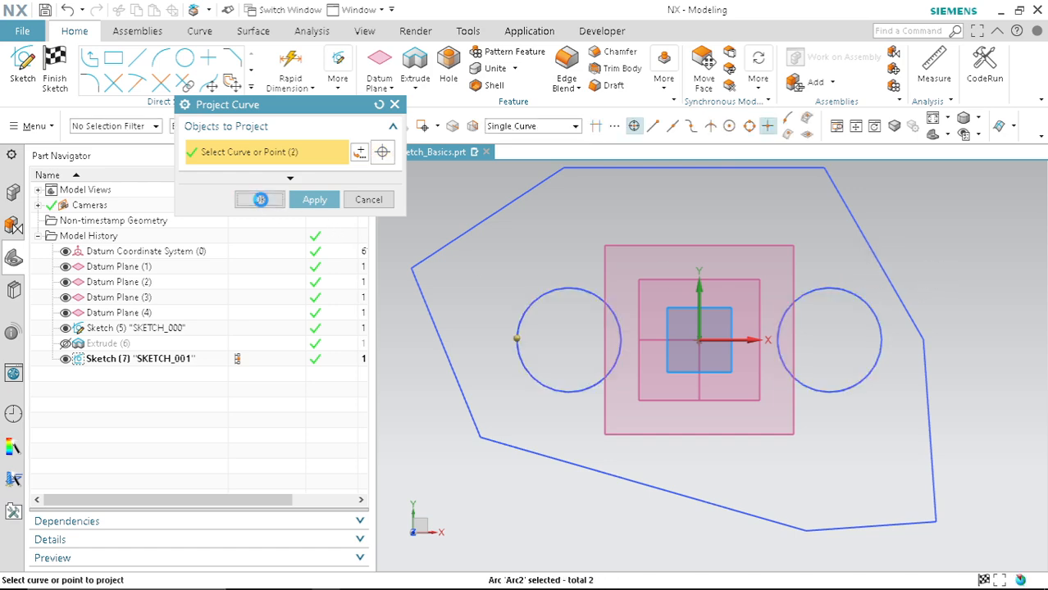
left_click(55, 66)
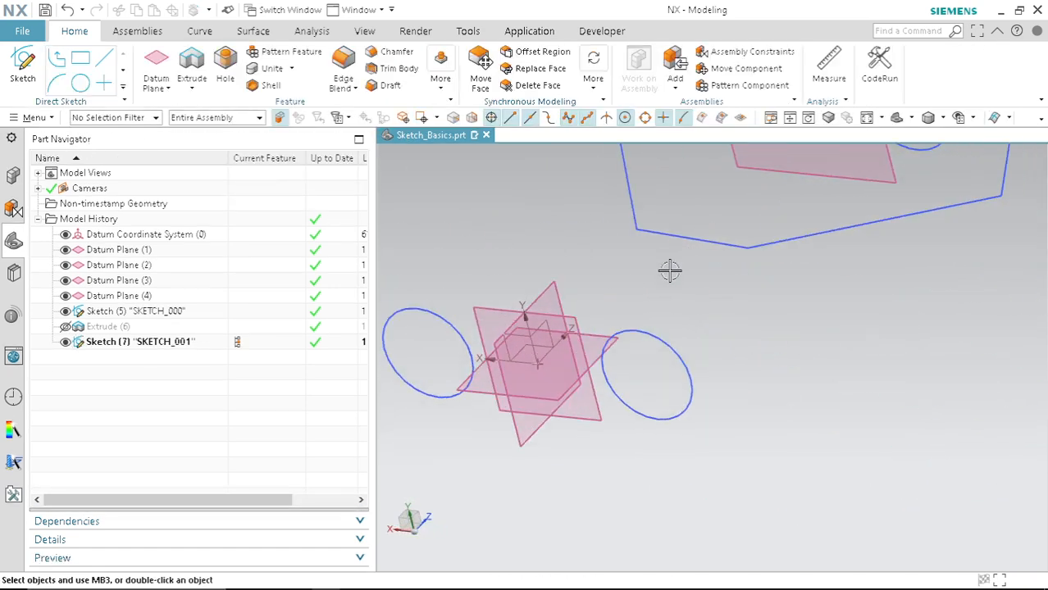
Examine the projected circles on the origin datum plane against the original profile sketch on the offset plane.
scroll(664, 324, "down", 4)
middle_click_drag(779, 335, 731, 340)
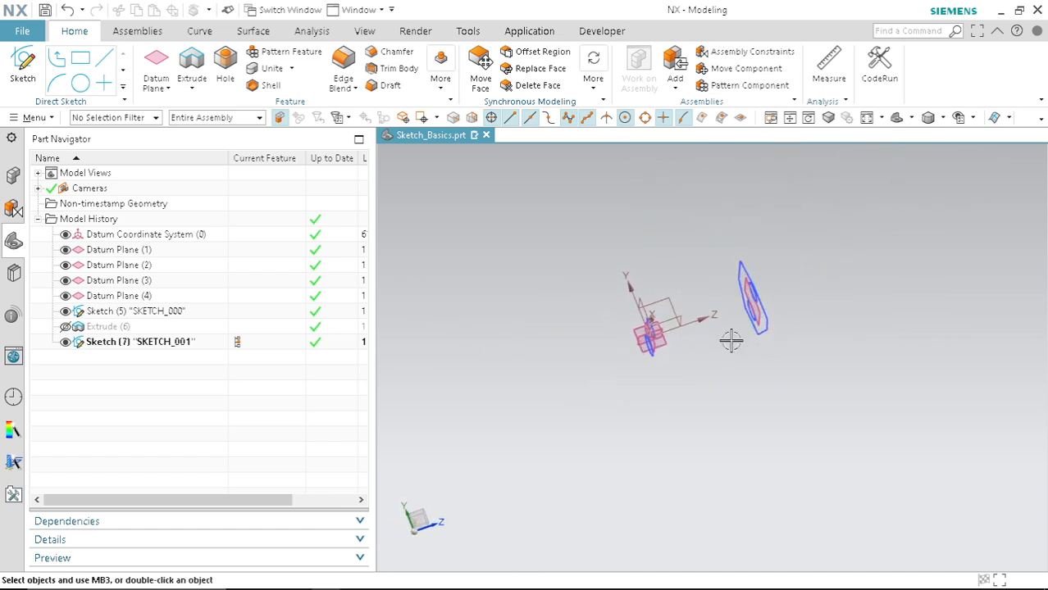
scroll(697, 351, "up", 4)
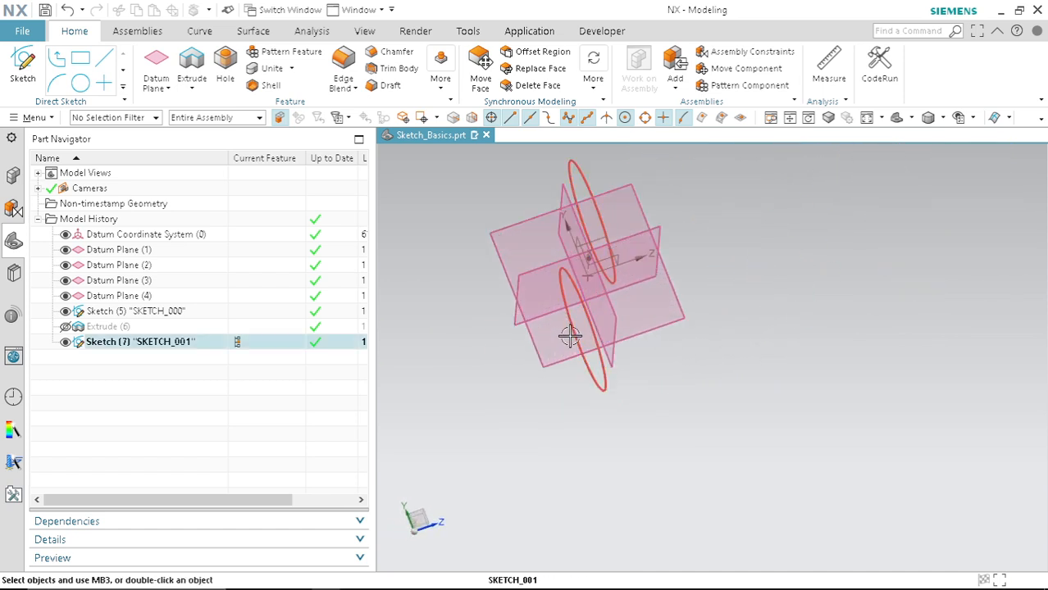
scroll(604, 338, "down", 4)
middle_click_drag(603, 337, 649, 311)
left_click(652, 308)
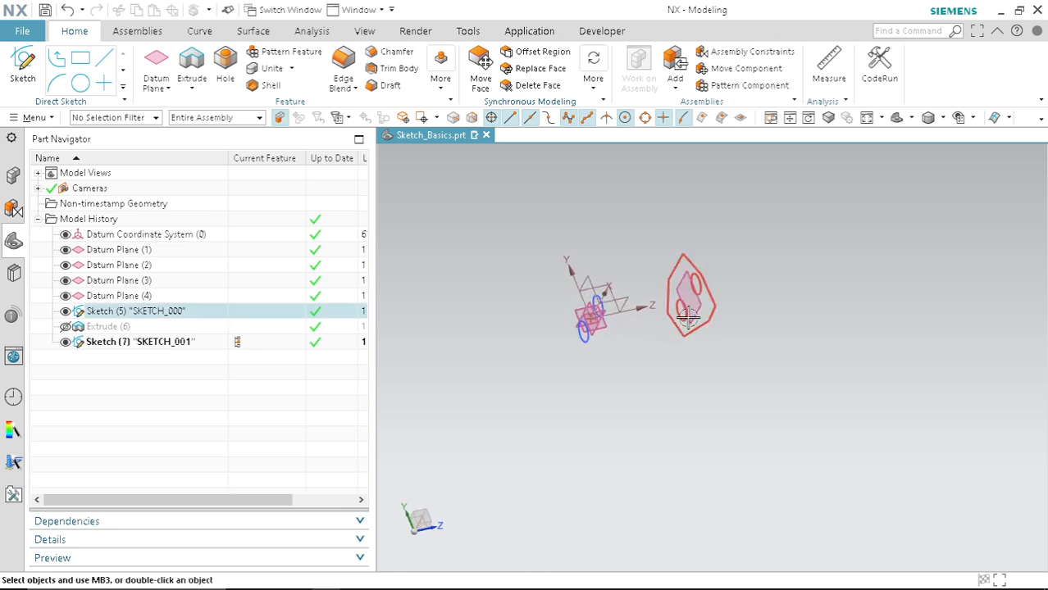
scroll(652, 309, "up", 3)
key("Escape")
scroll(725, 302, "down", 3)
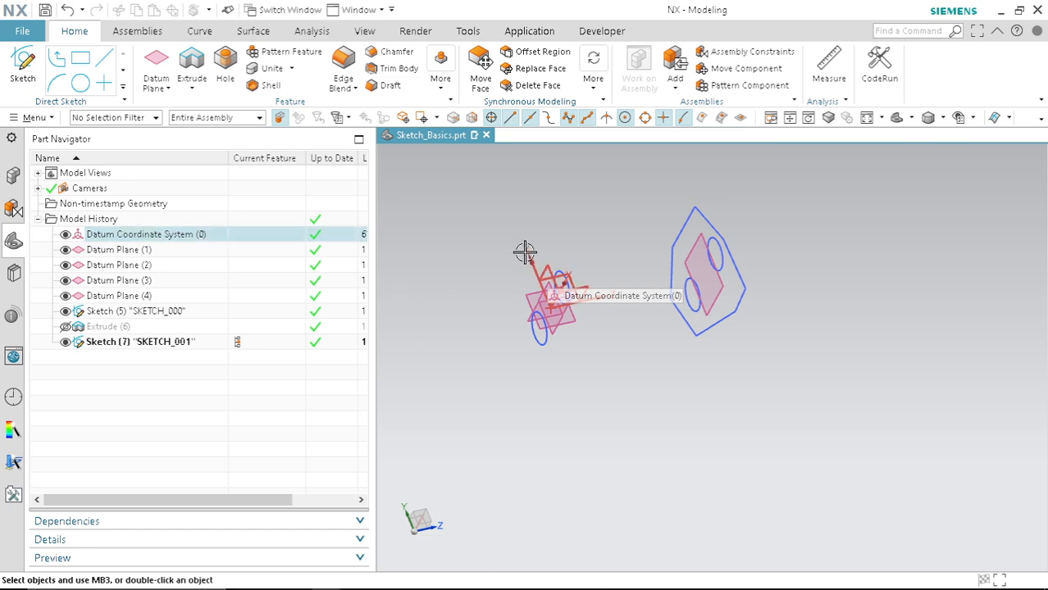
middle_click_drag(524, 253, 534, 229)
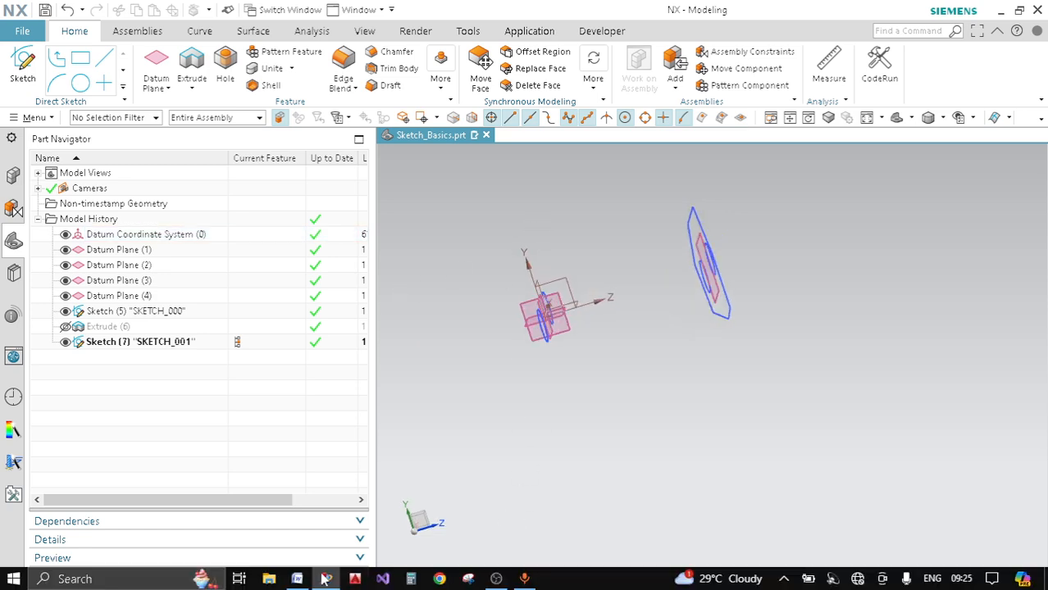
Switch to the Word document SketchBasics_01_Points to cover.docx and review the list of points to cover.
left_click(305, 583)
double_click(459, 373)
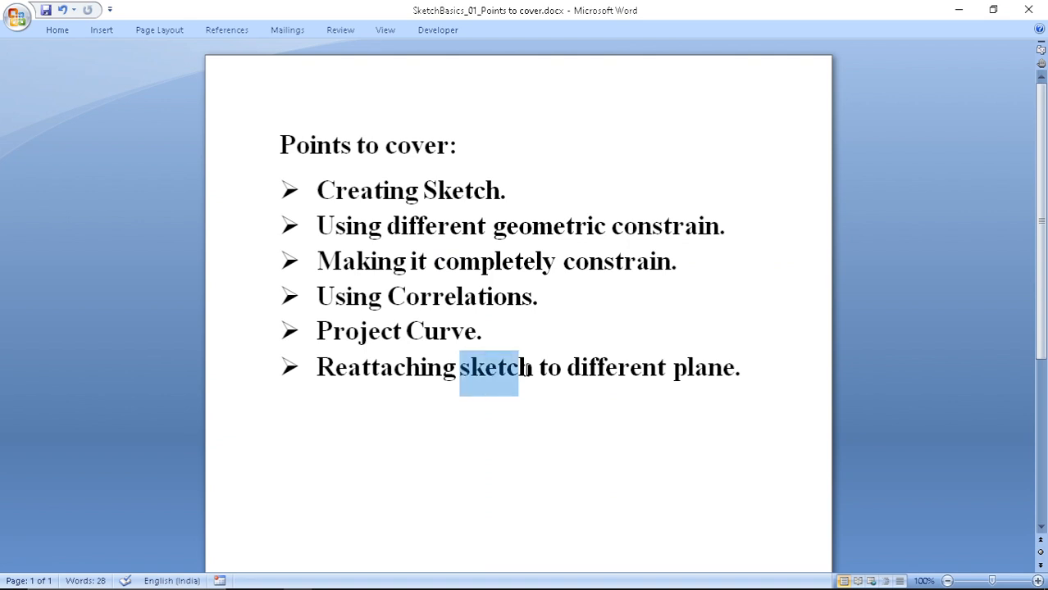
left_click(609, 311)
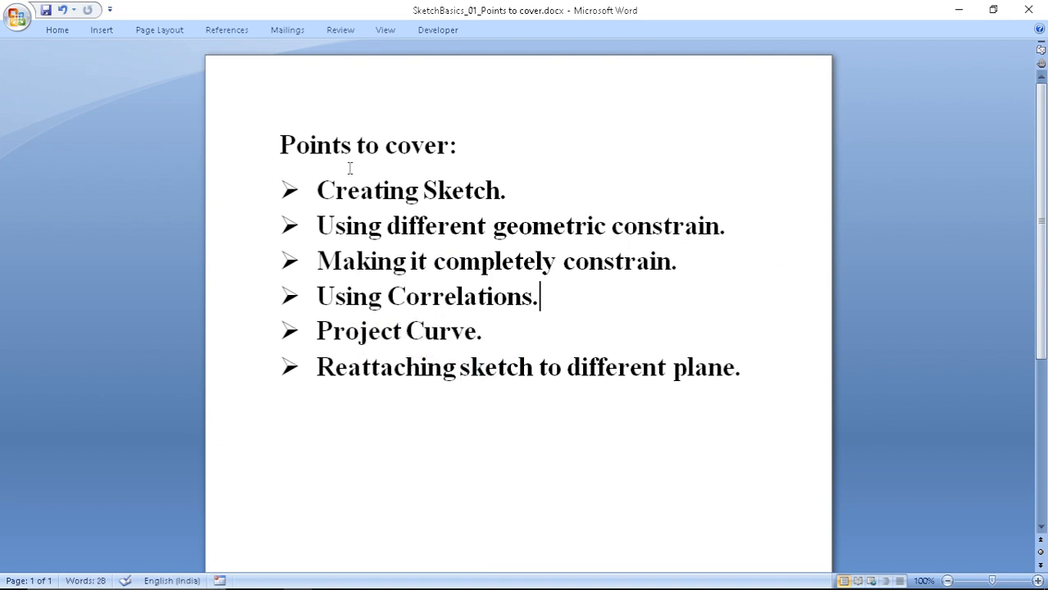